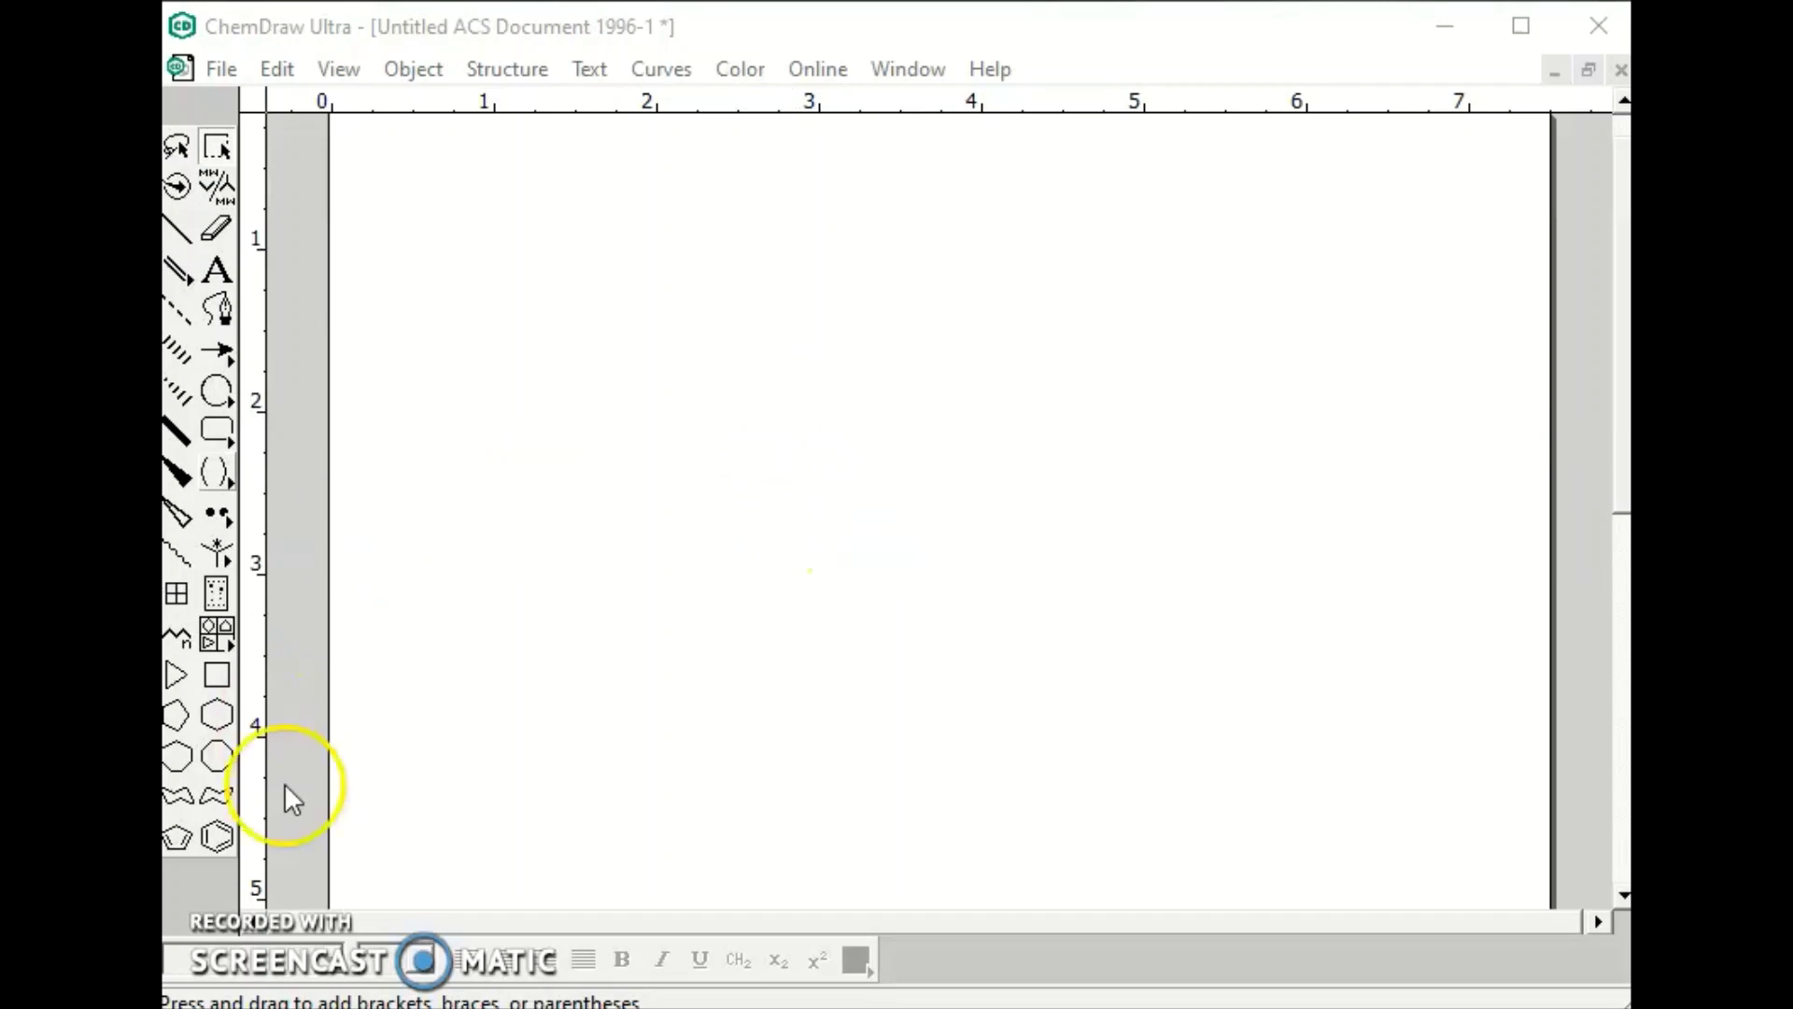
Place a benzene ring in the upper part of the page and attach a single bond to its upper-right carbon
click(213, 839)
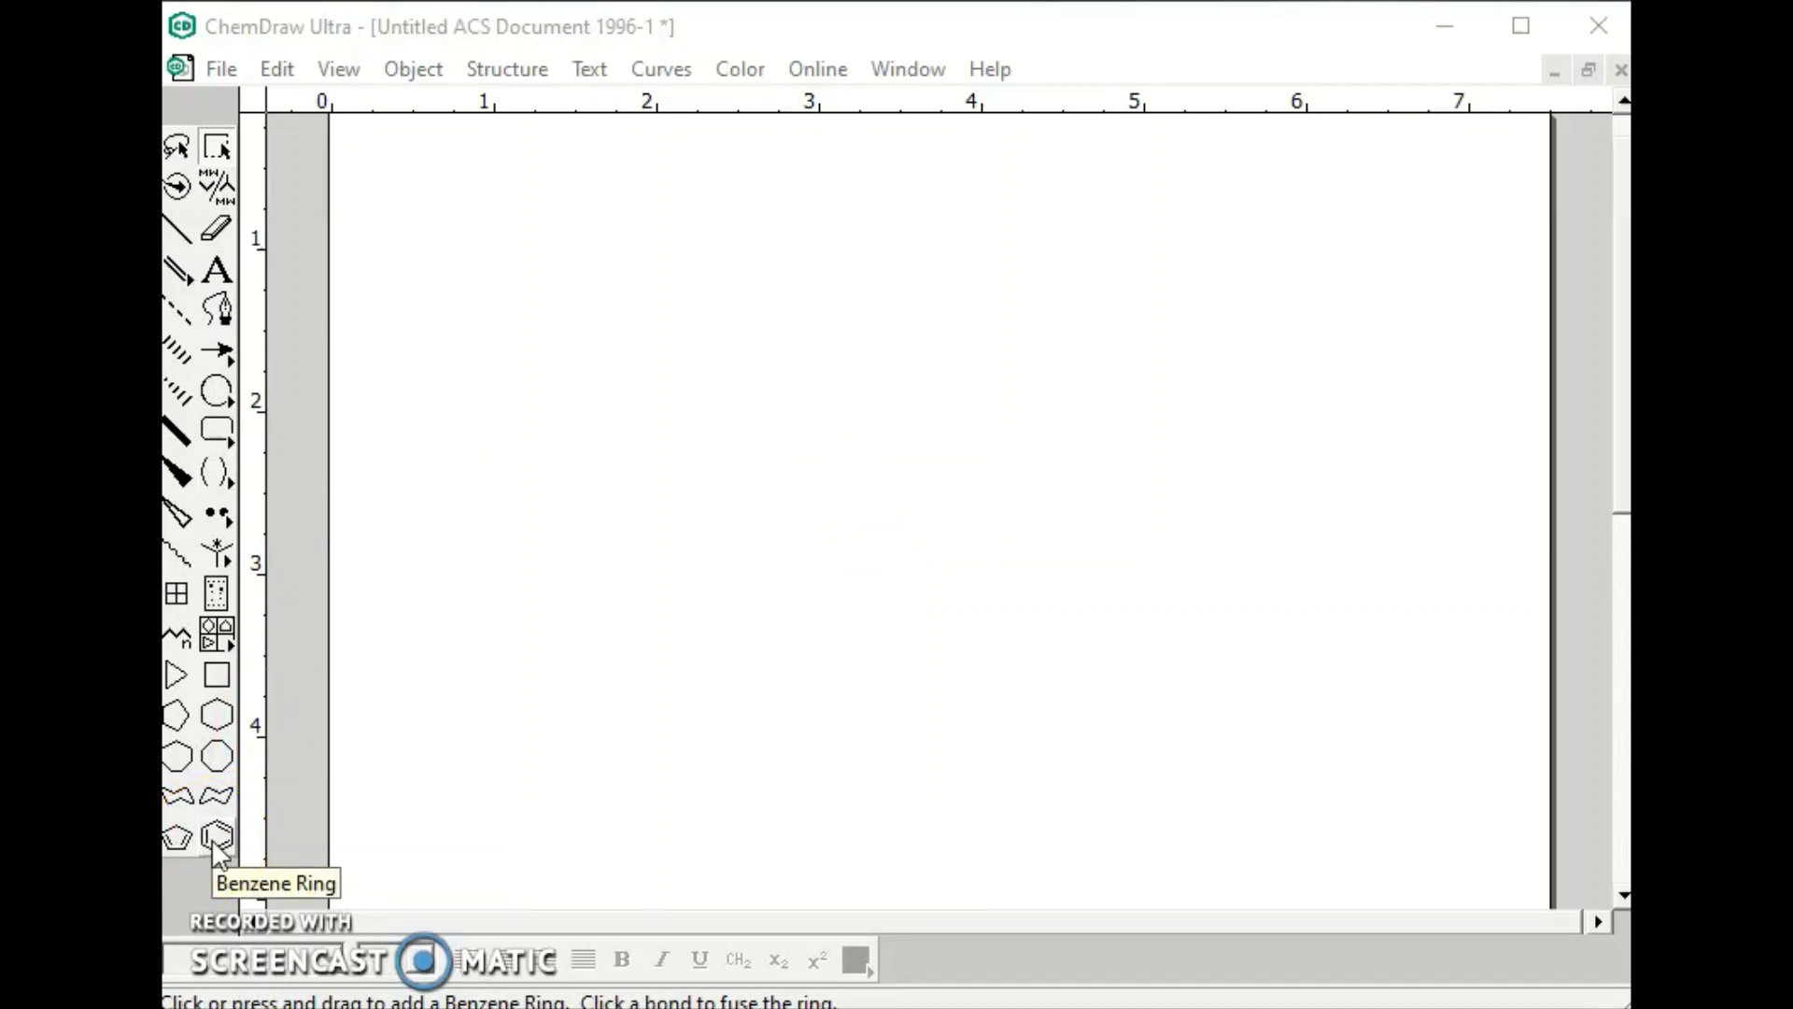
click(682, 374)
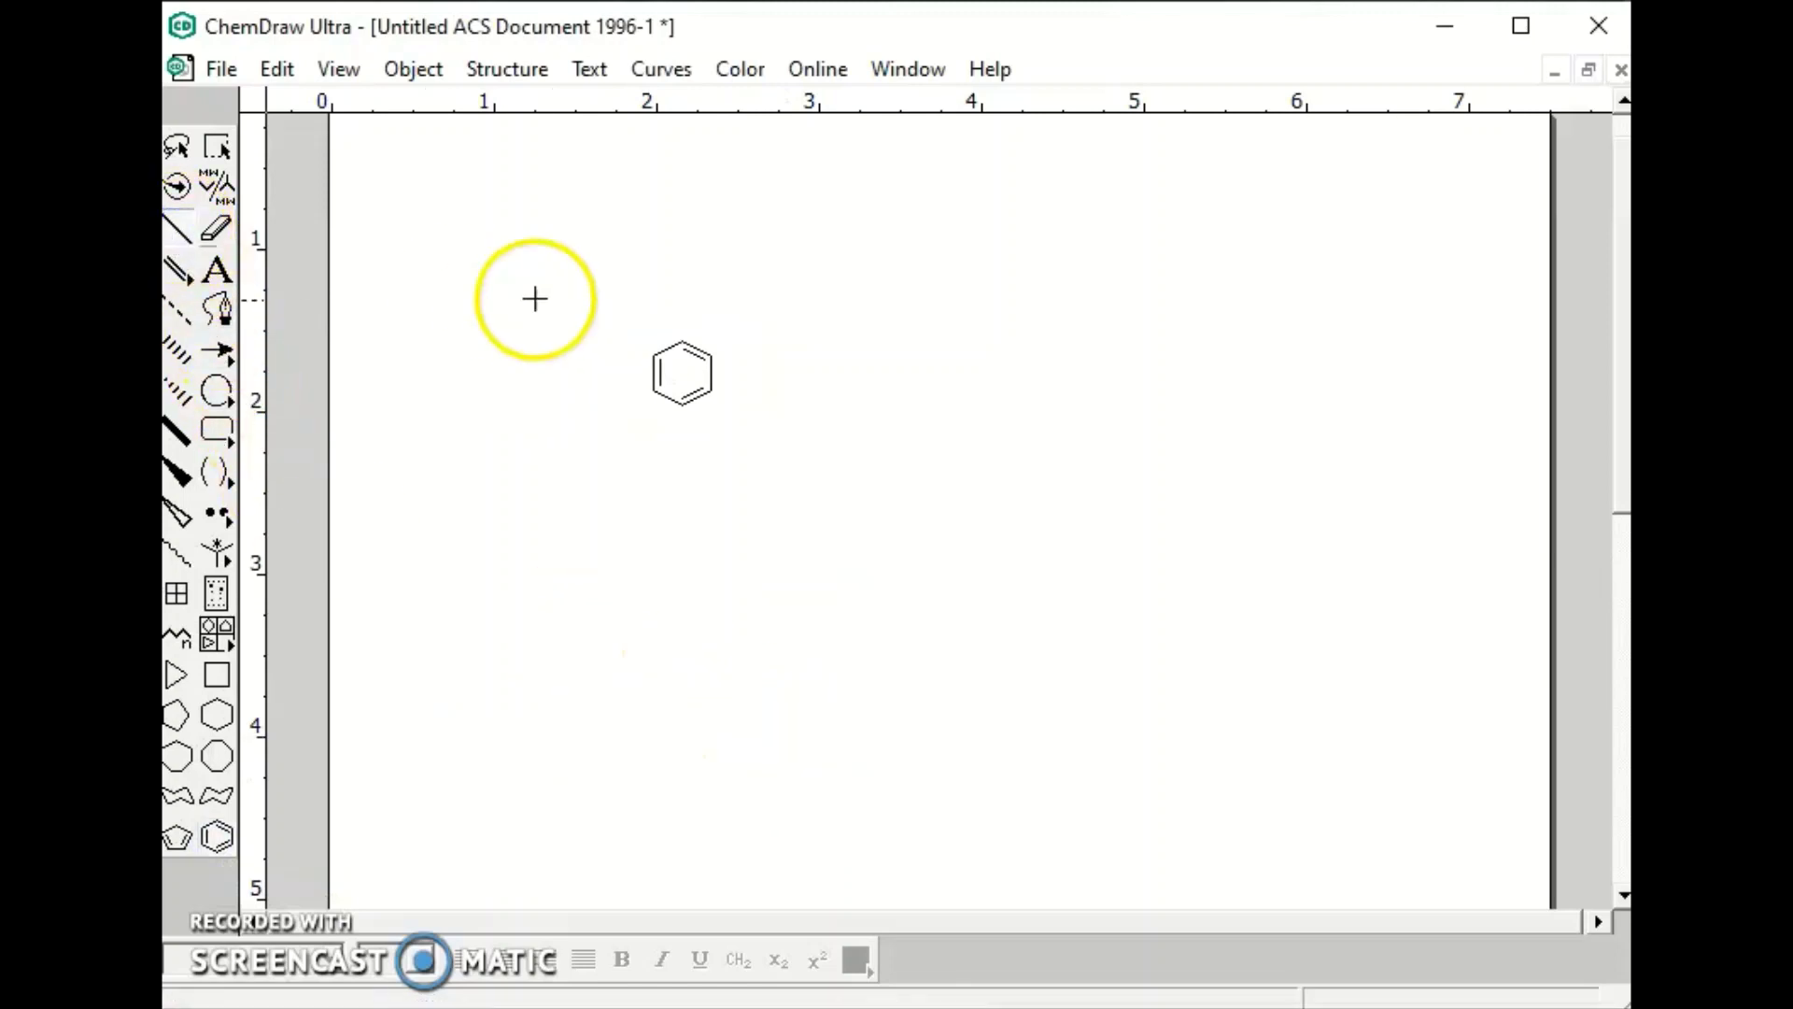
click(722, 357)
click(715, 357)
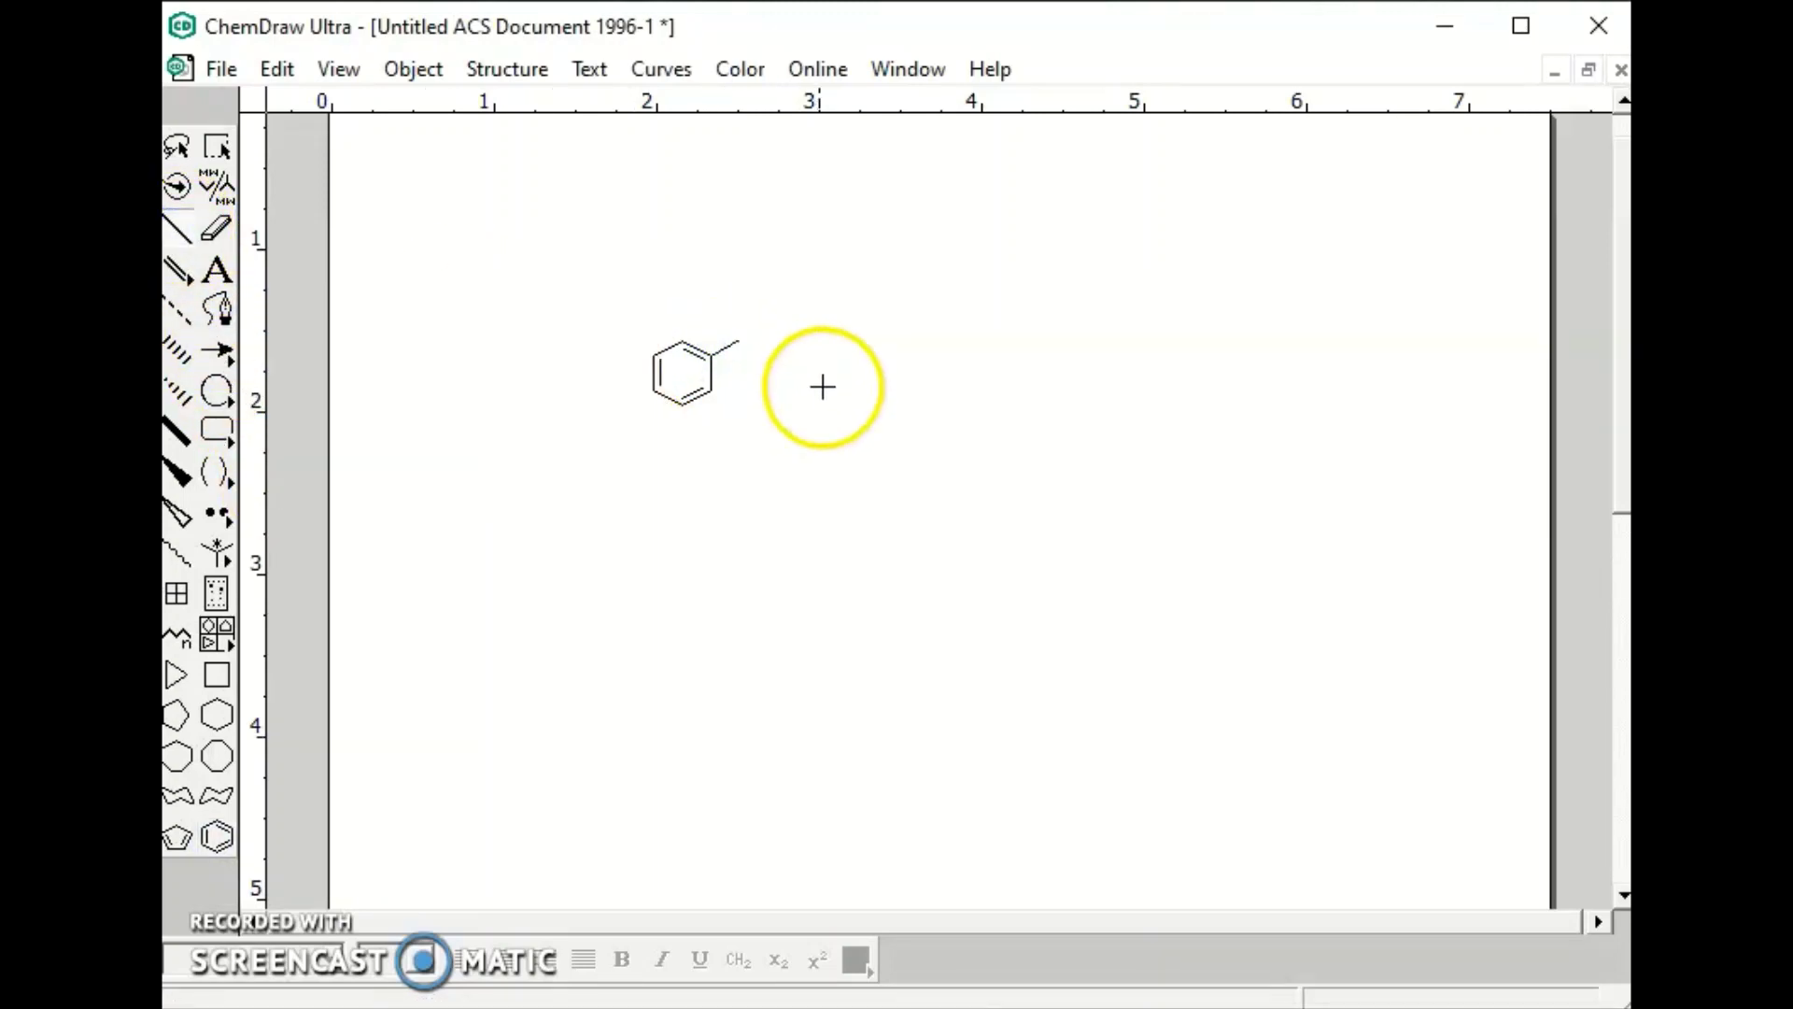
Label the free end of the benzene ring's side bond as COOH
click(212, 277)
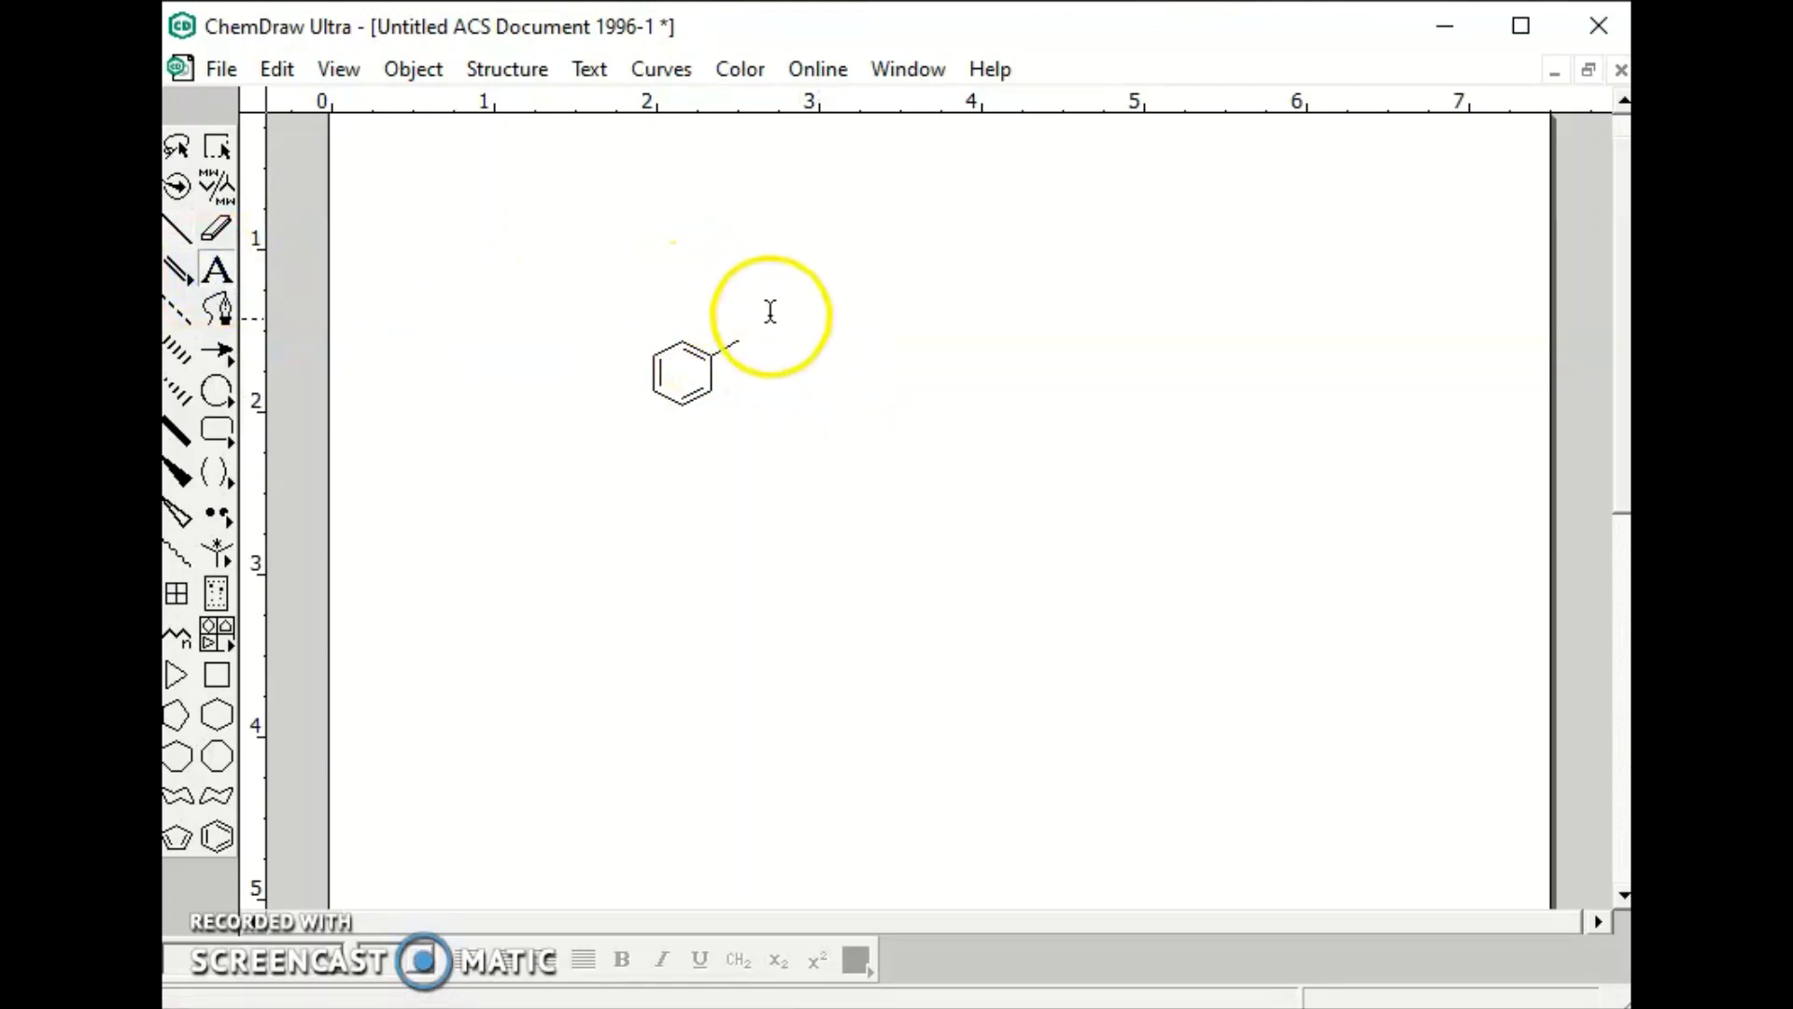
click(739, 340)
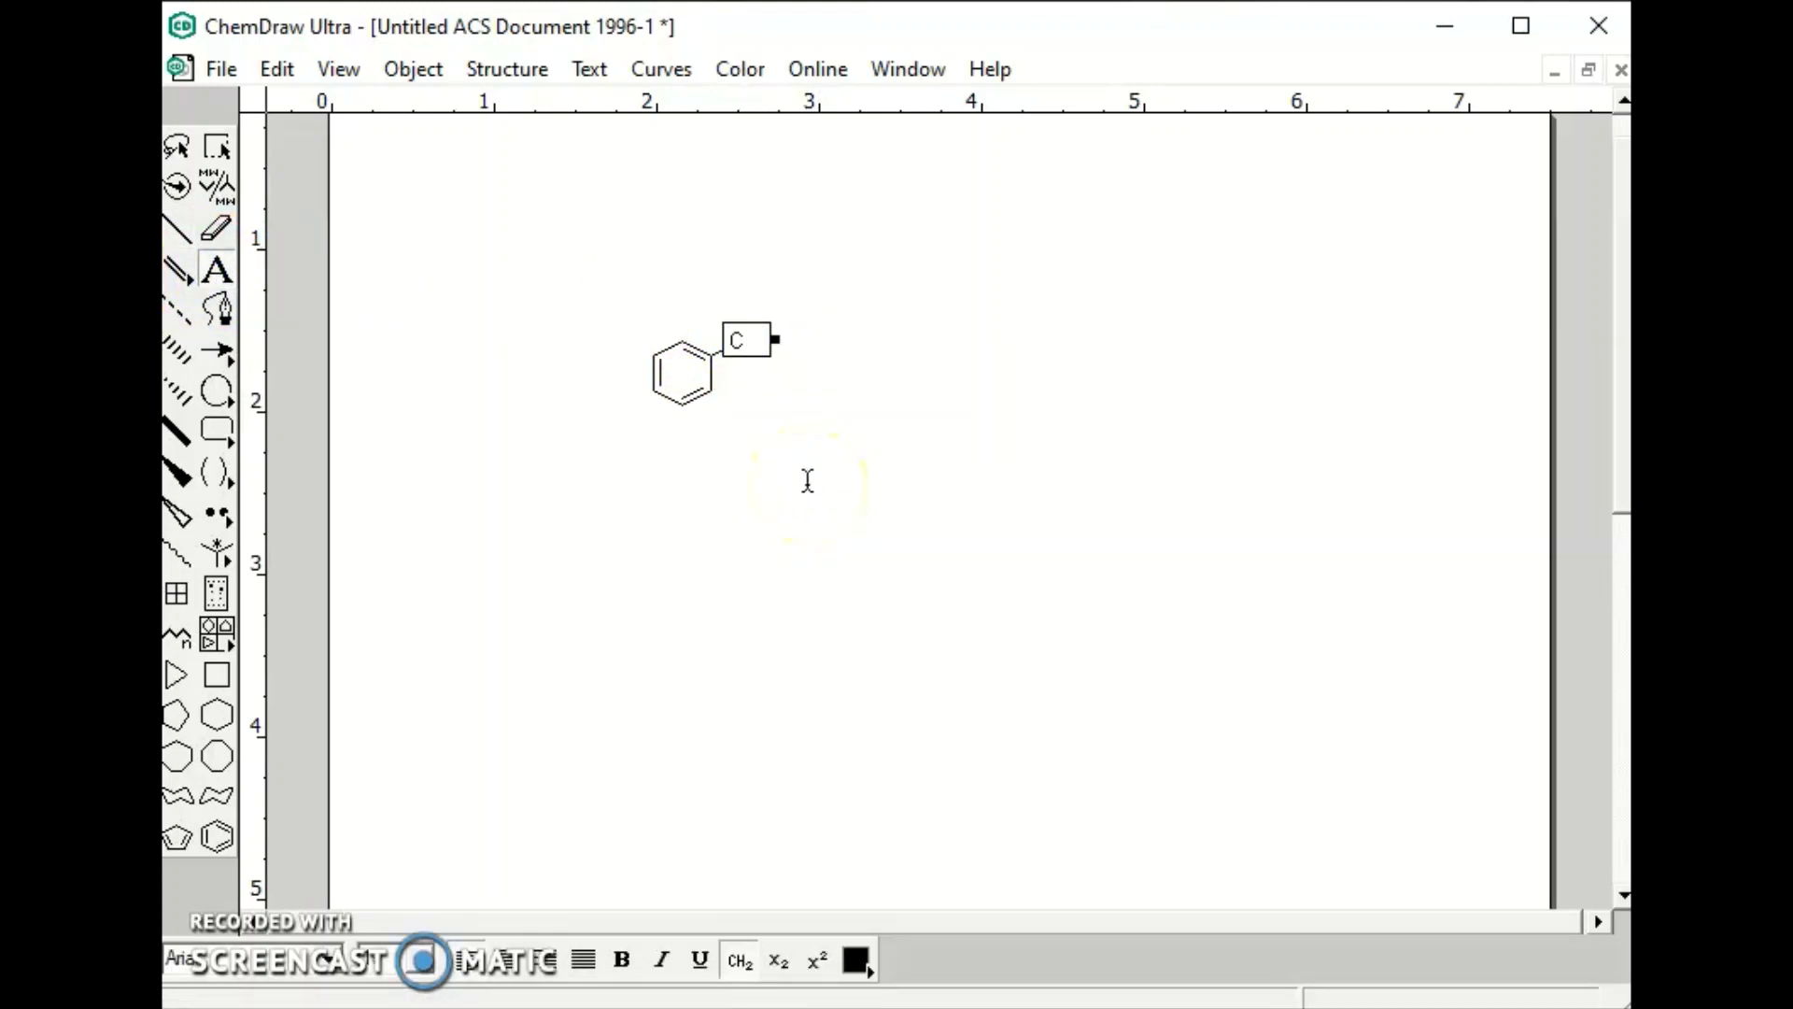
key(BackSpace)
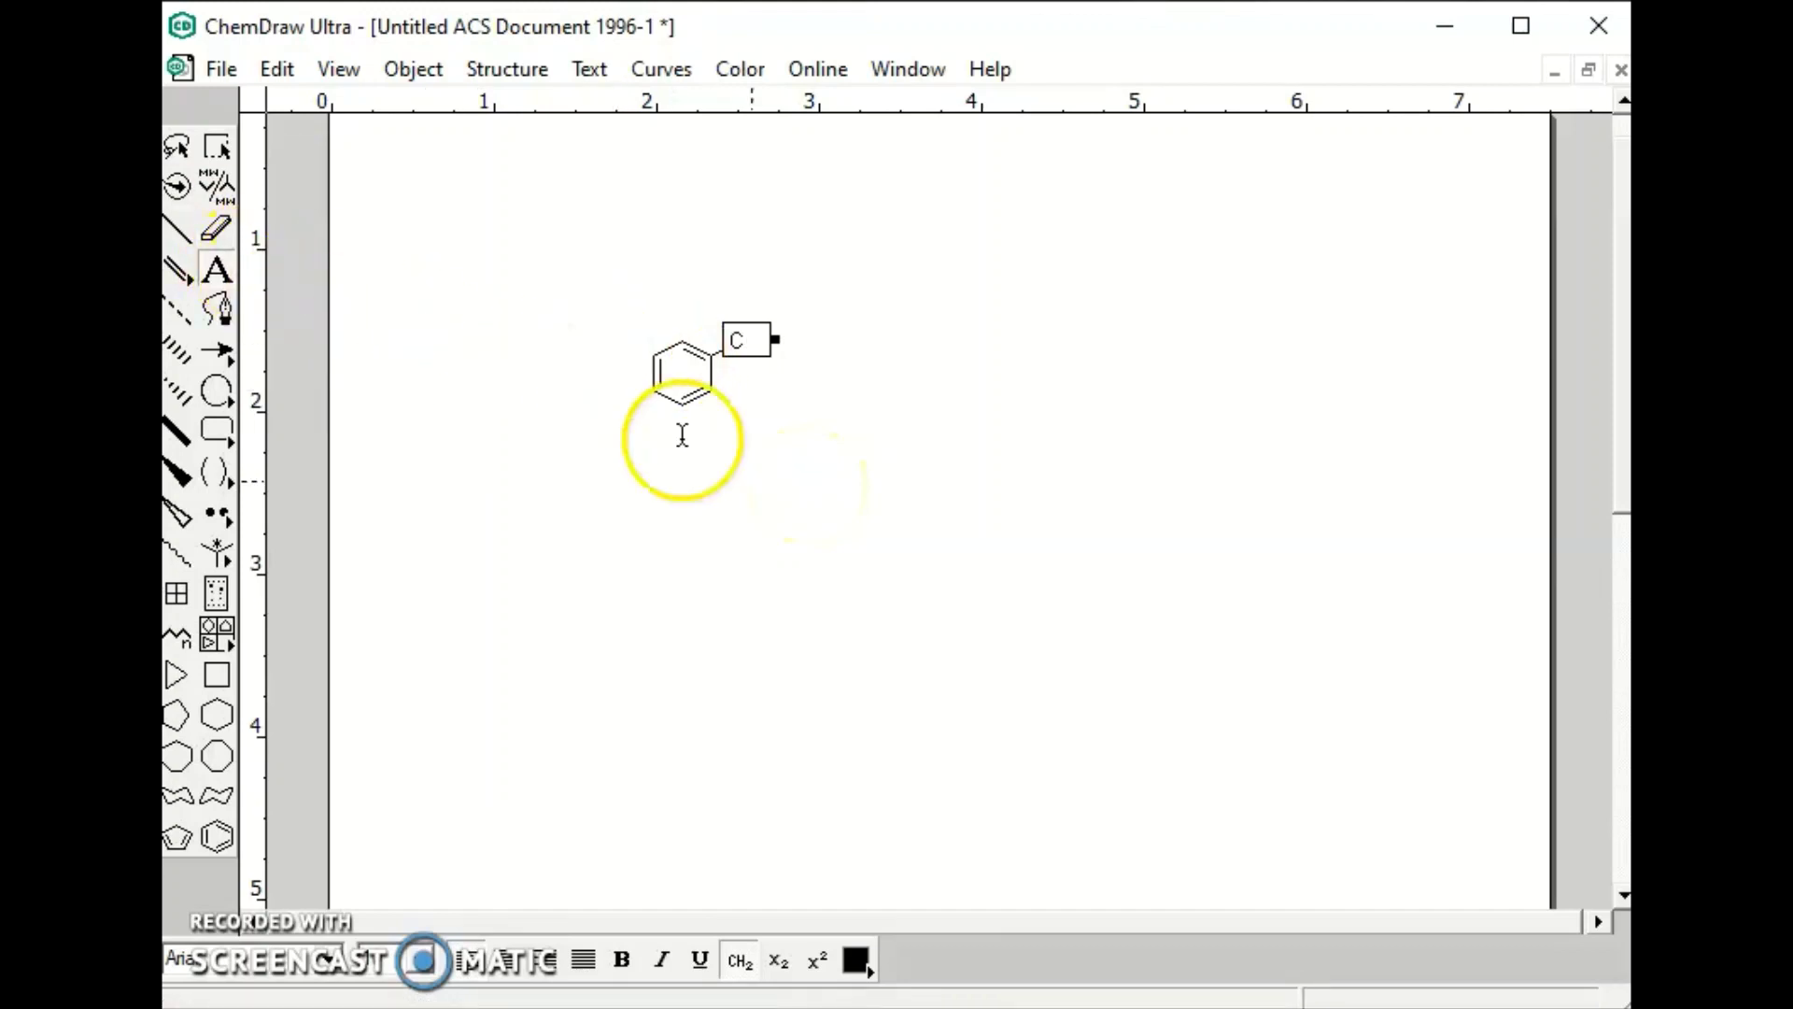
click(979, 572)
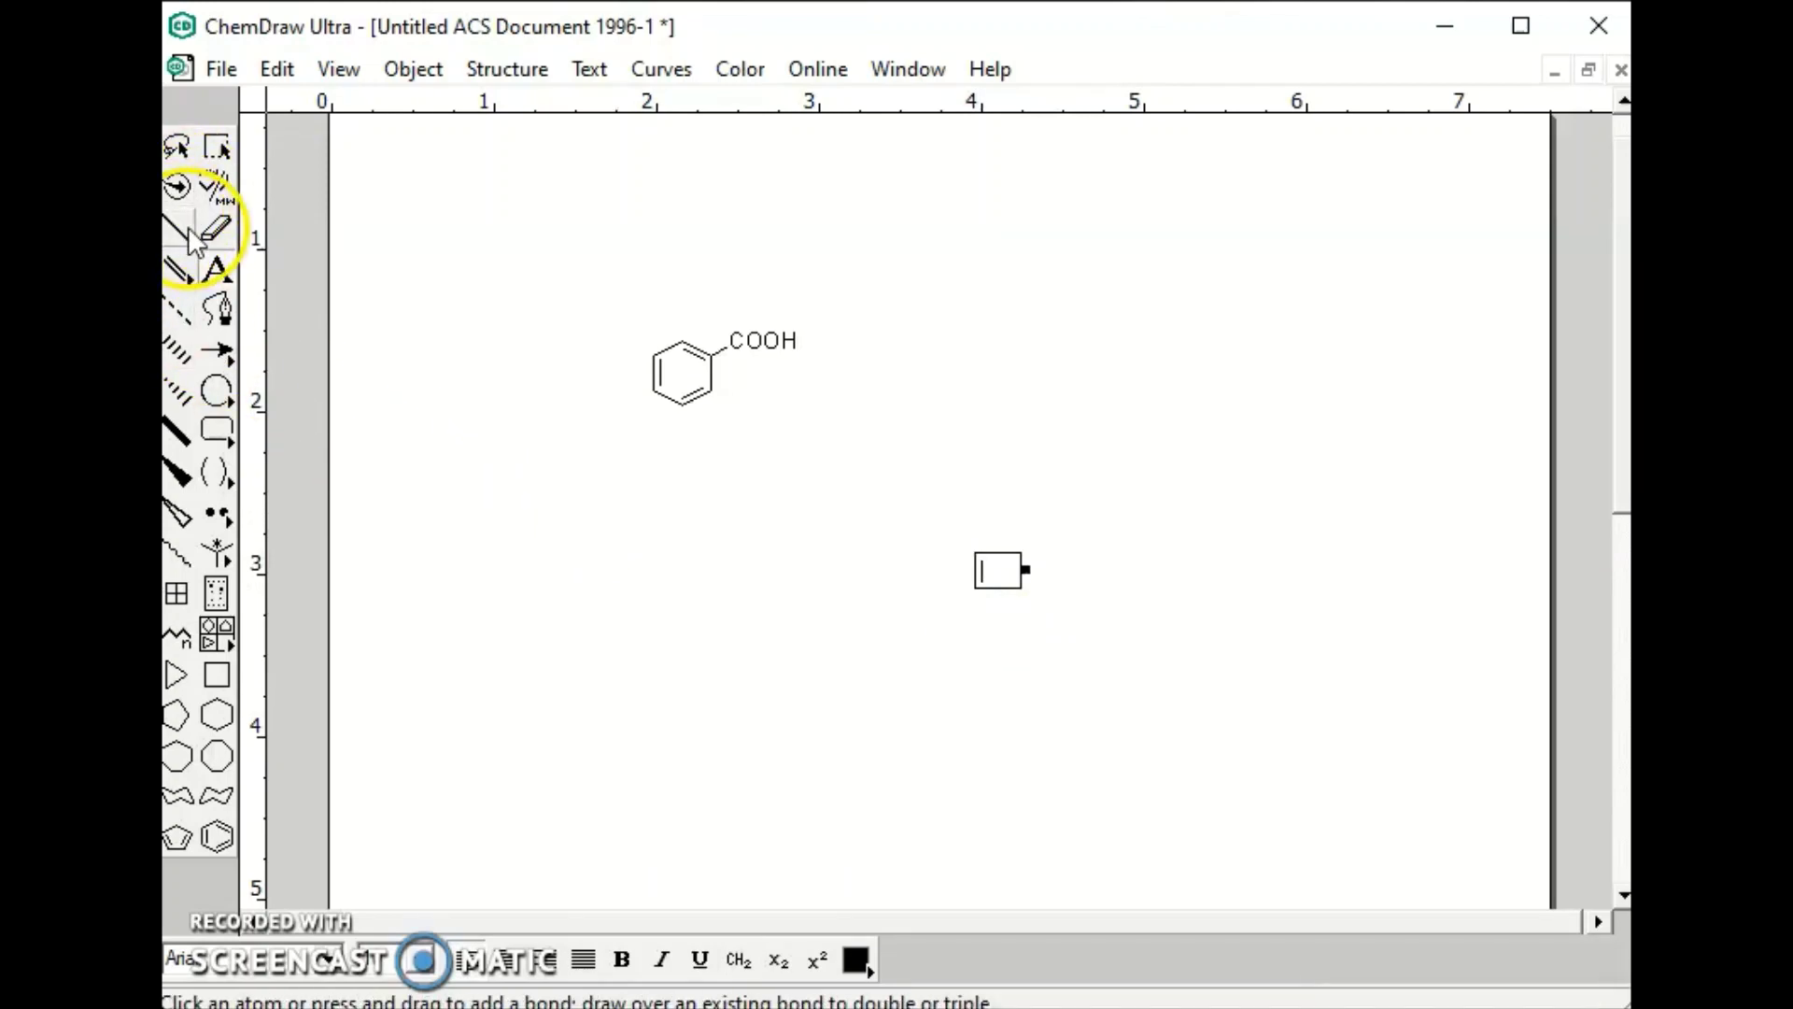
Place a cyclohexane ring beside the COOH structure and convert three alternating ring bonds to double bonds
click(216, 715)
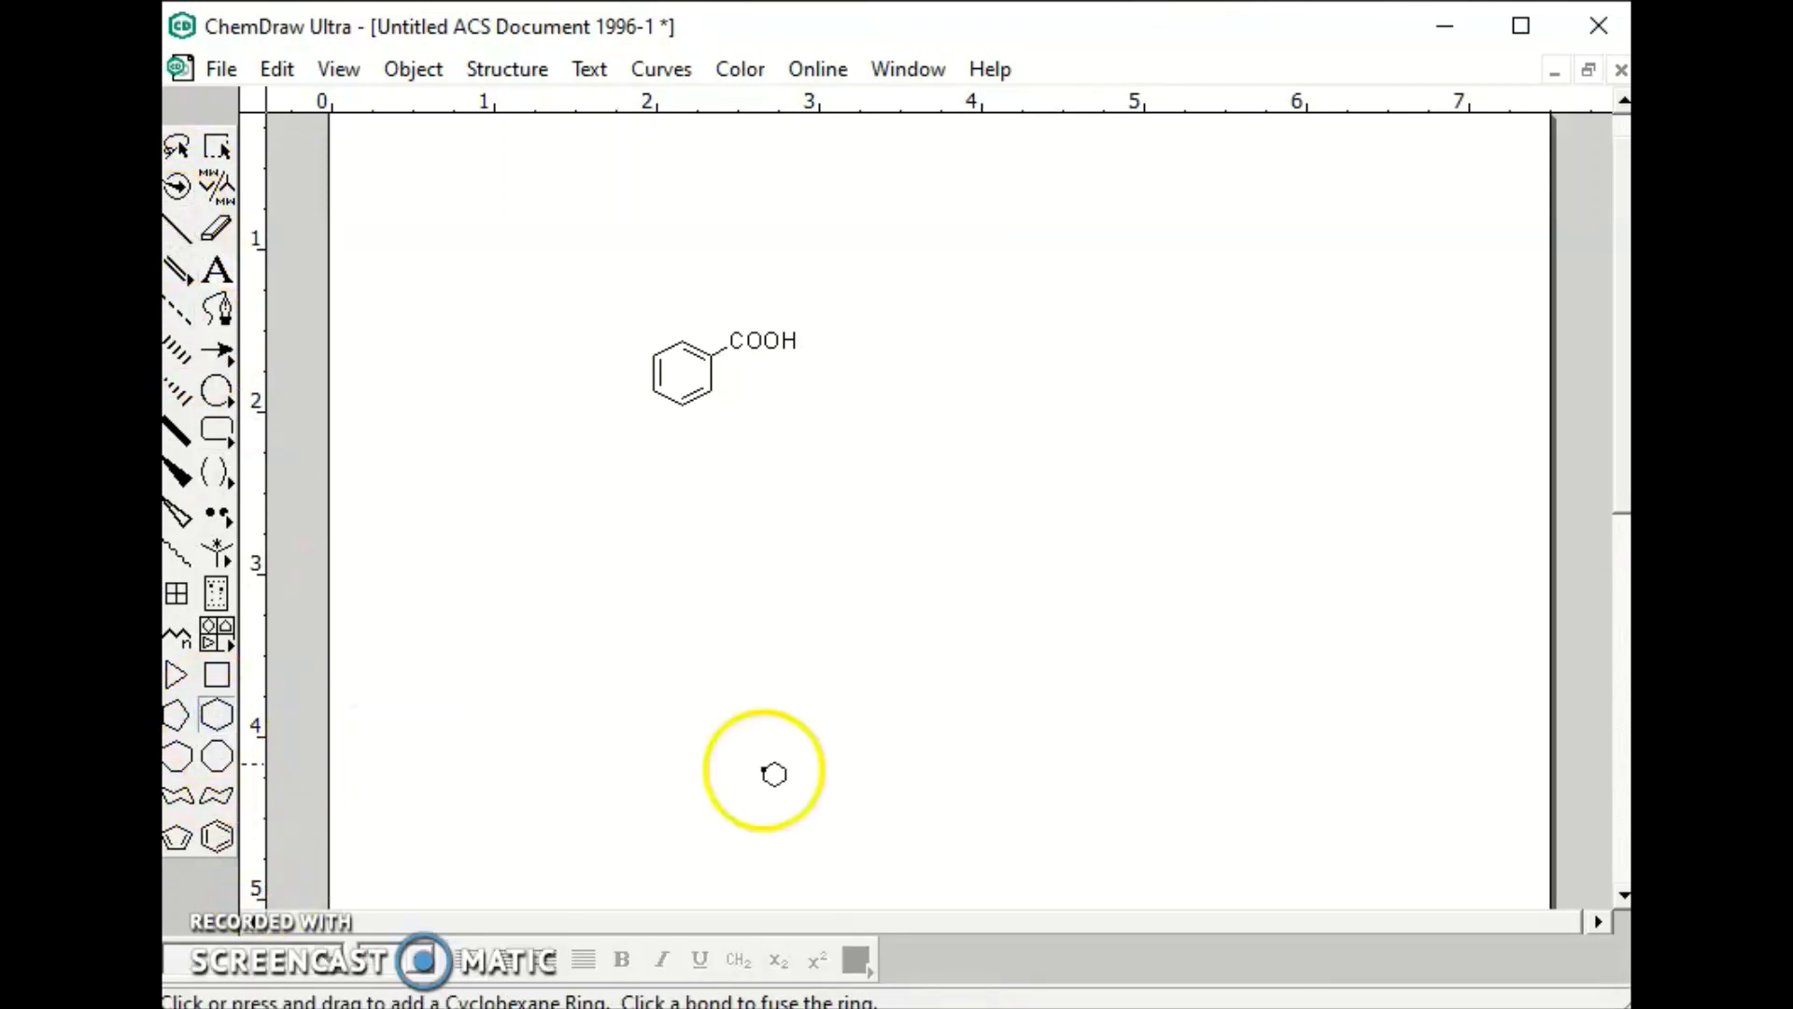
click(1087, 410)
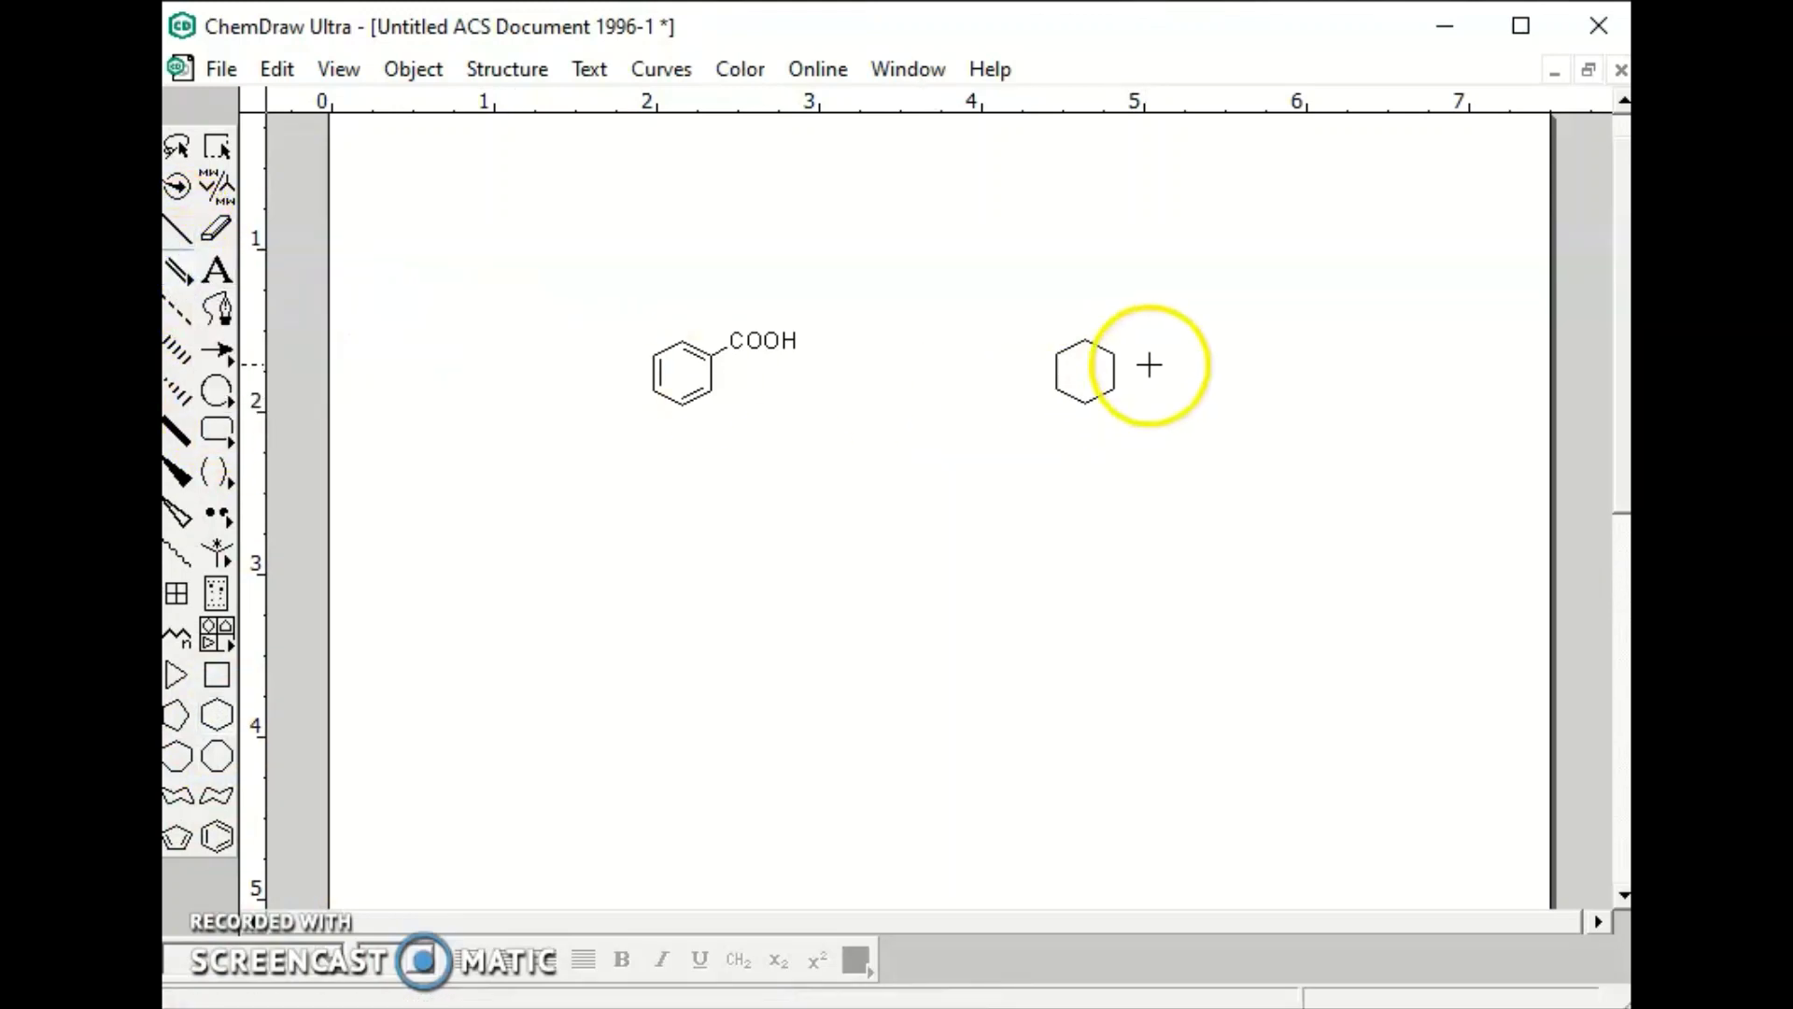
click(1096, 347)
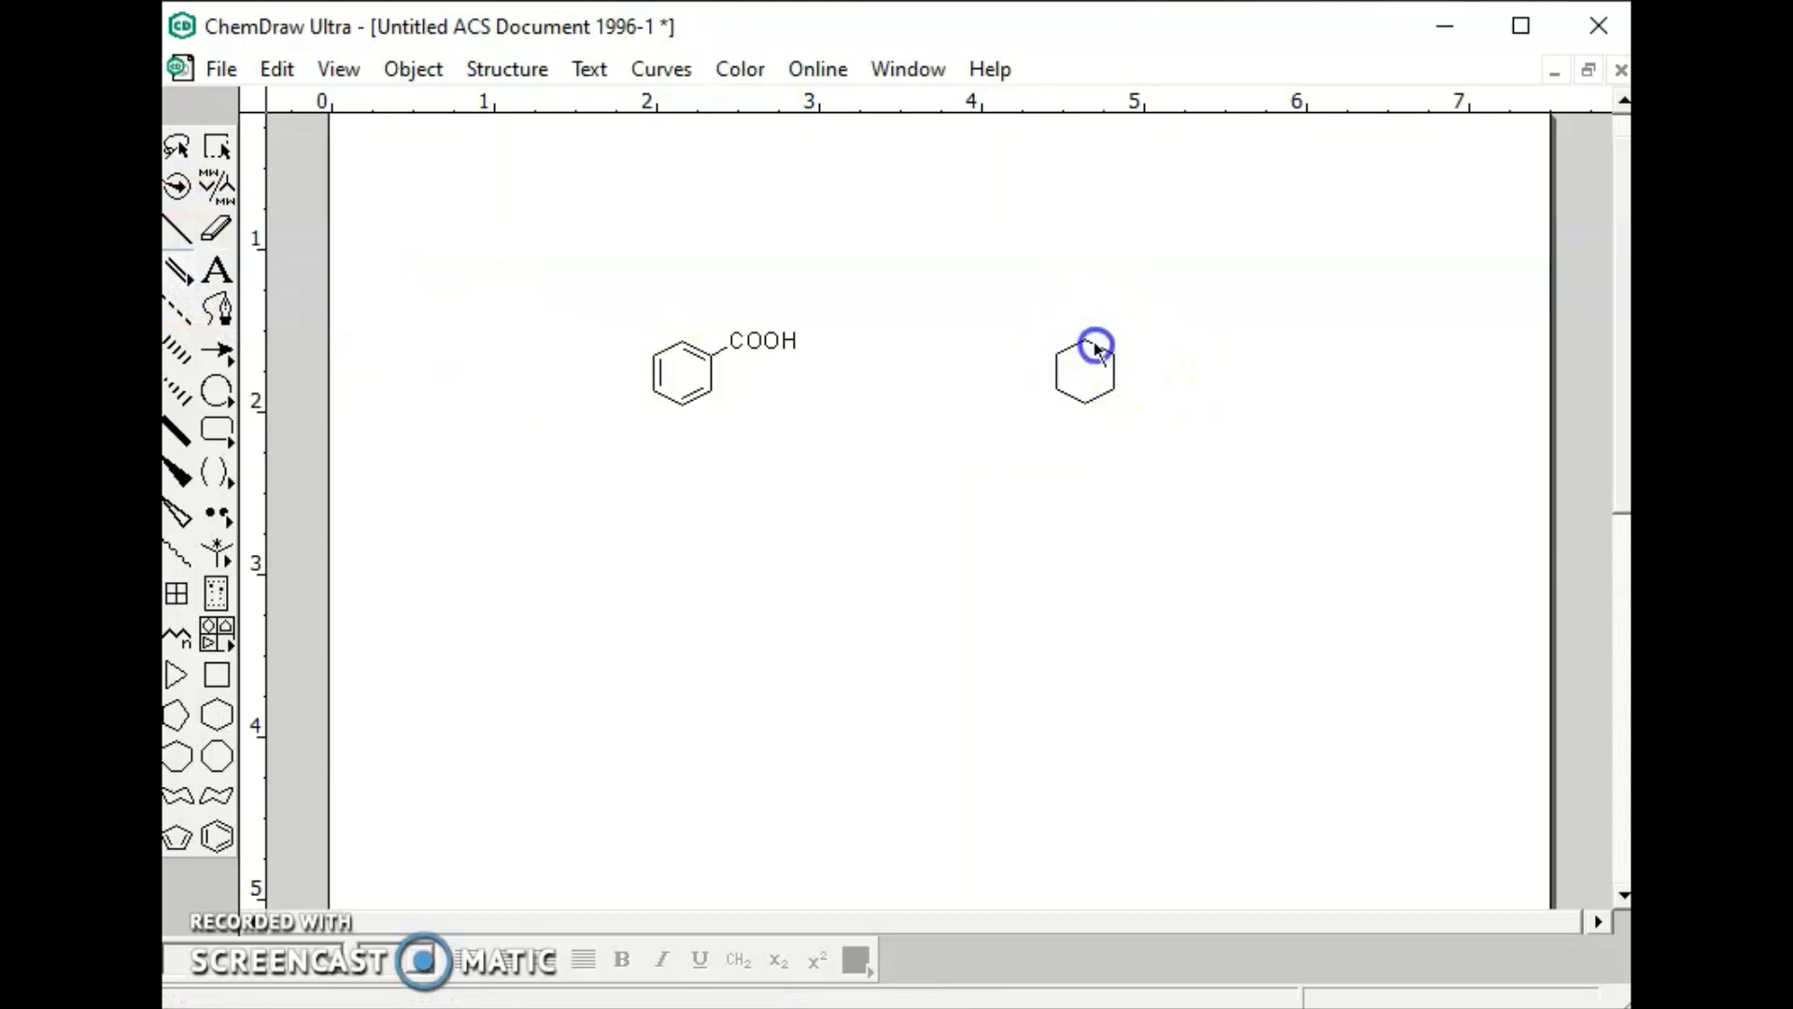
click(1098, 394)
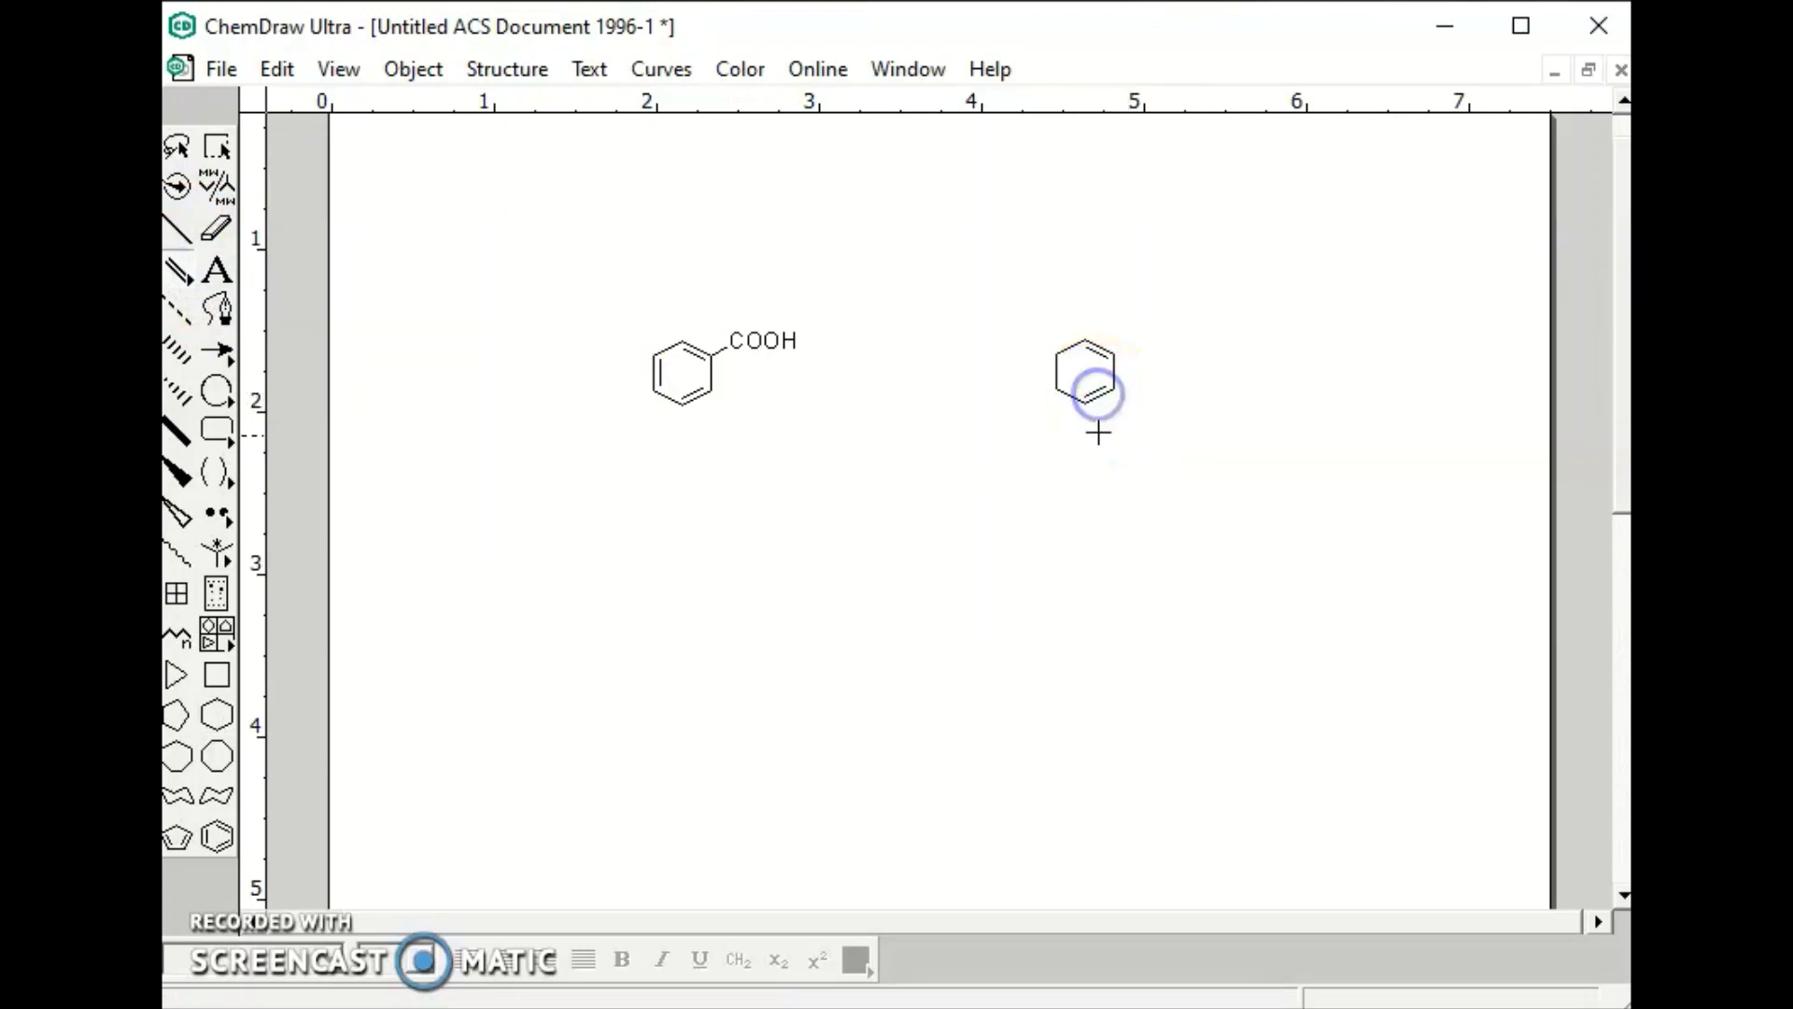
click(1058, 376)
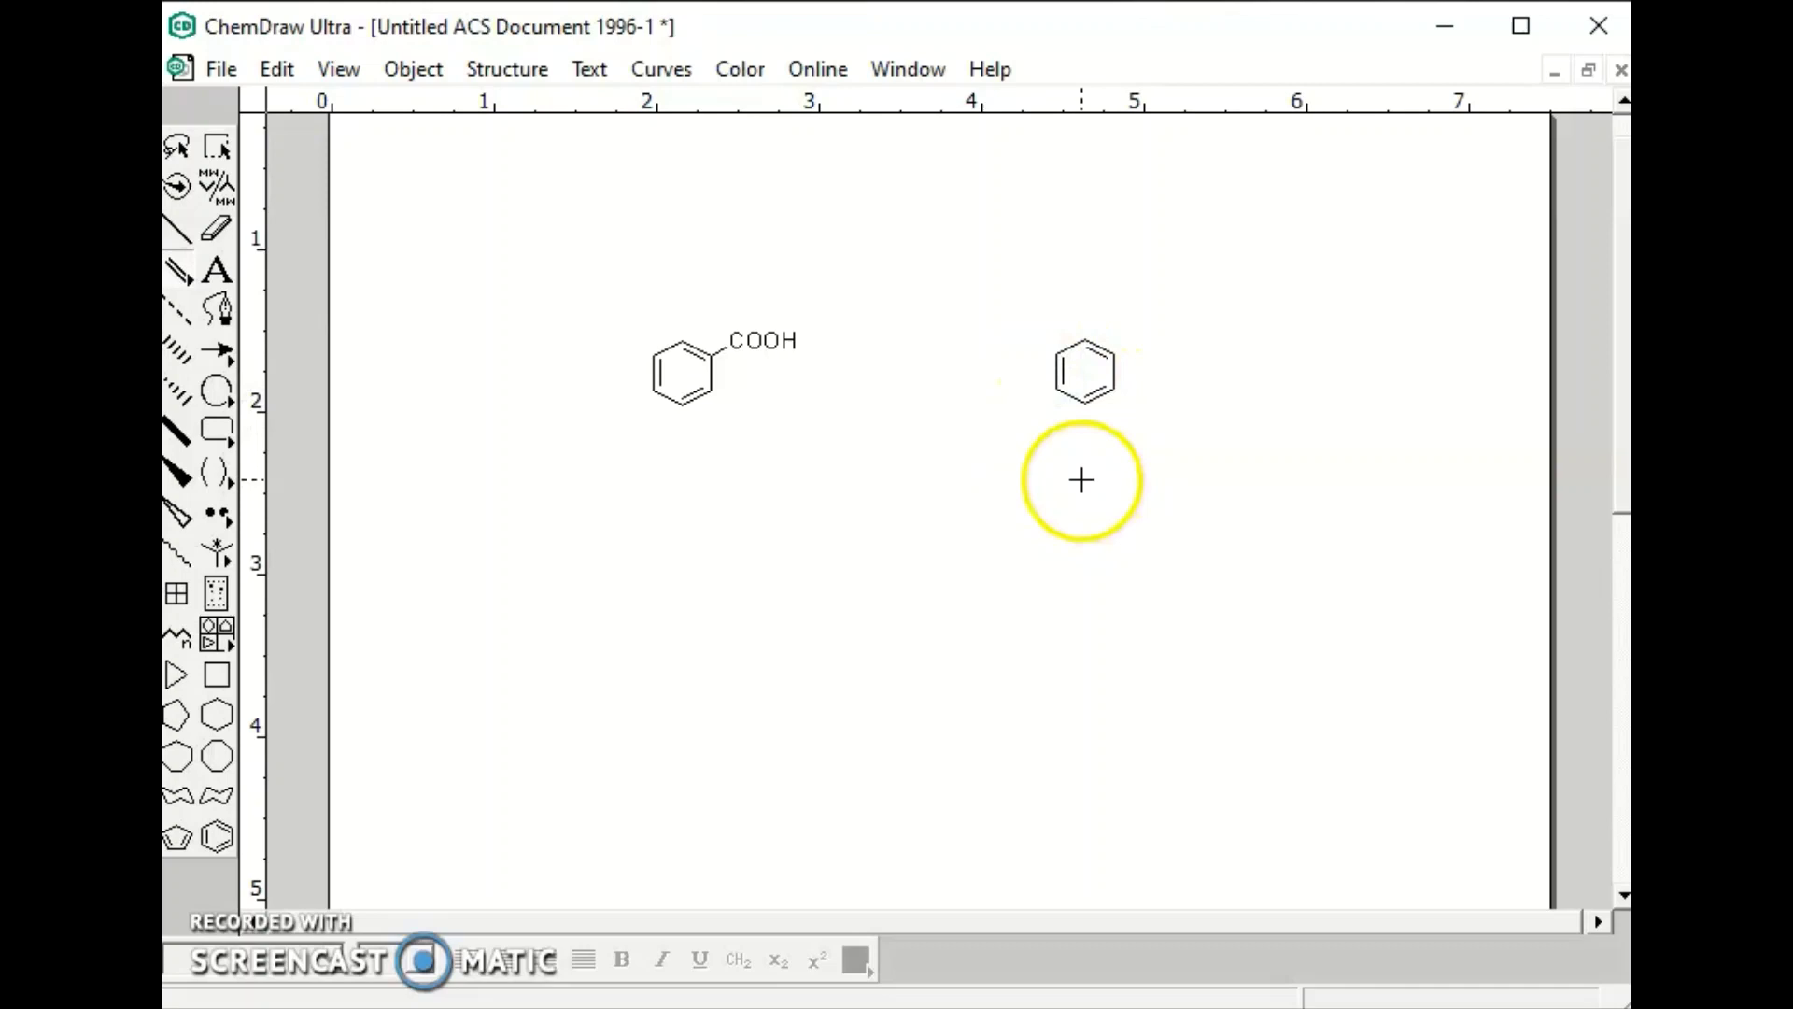
Add a side chain to the second ring's upper-right carbon, branching into a single bond and an upward double bond
click(216, 228)
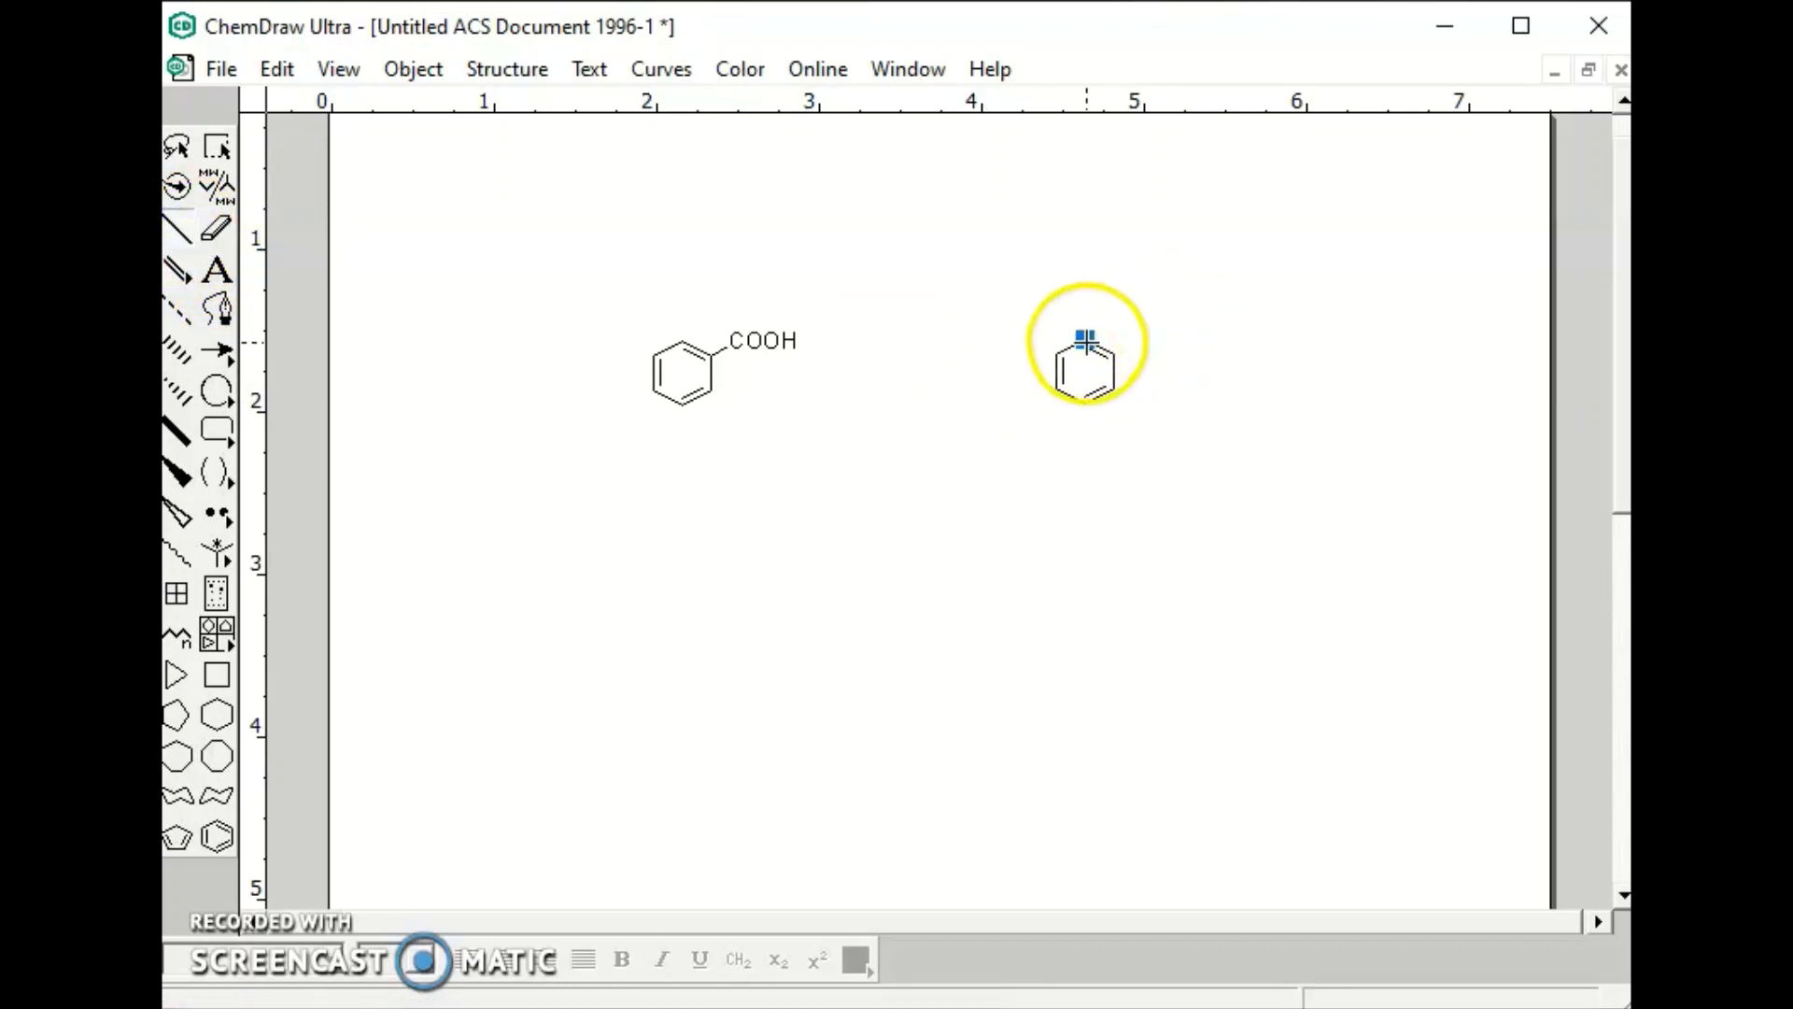
click(1115, 354)
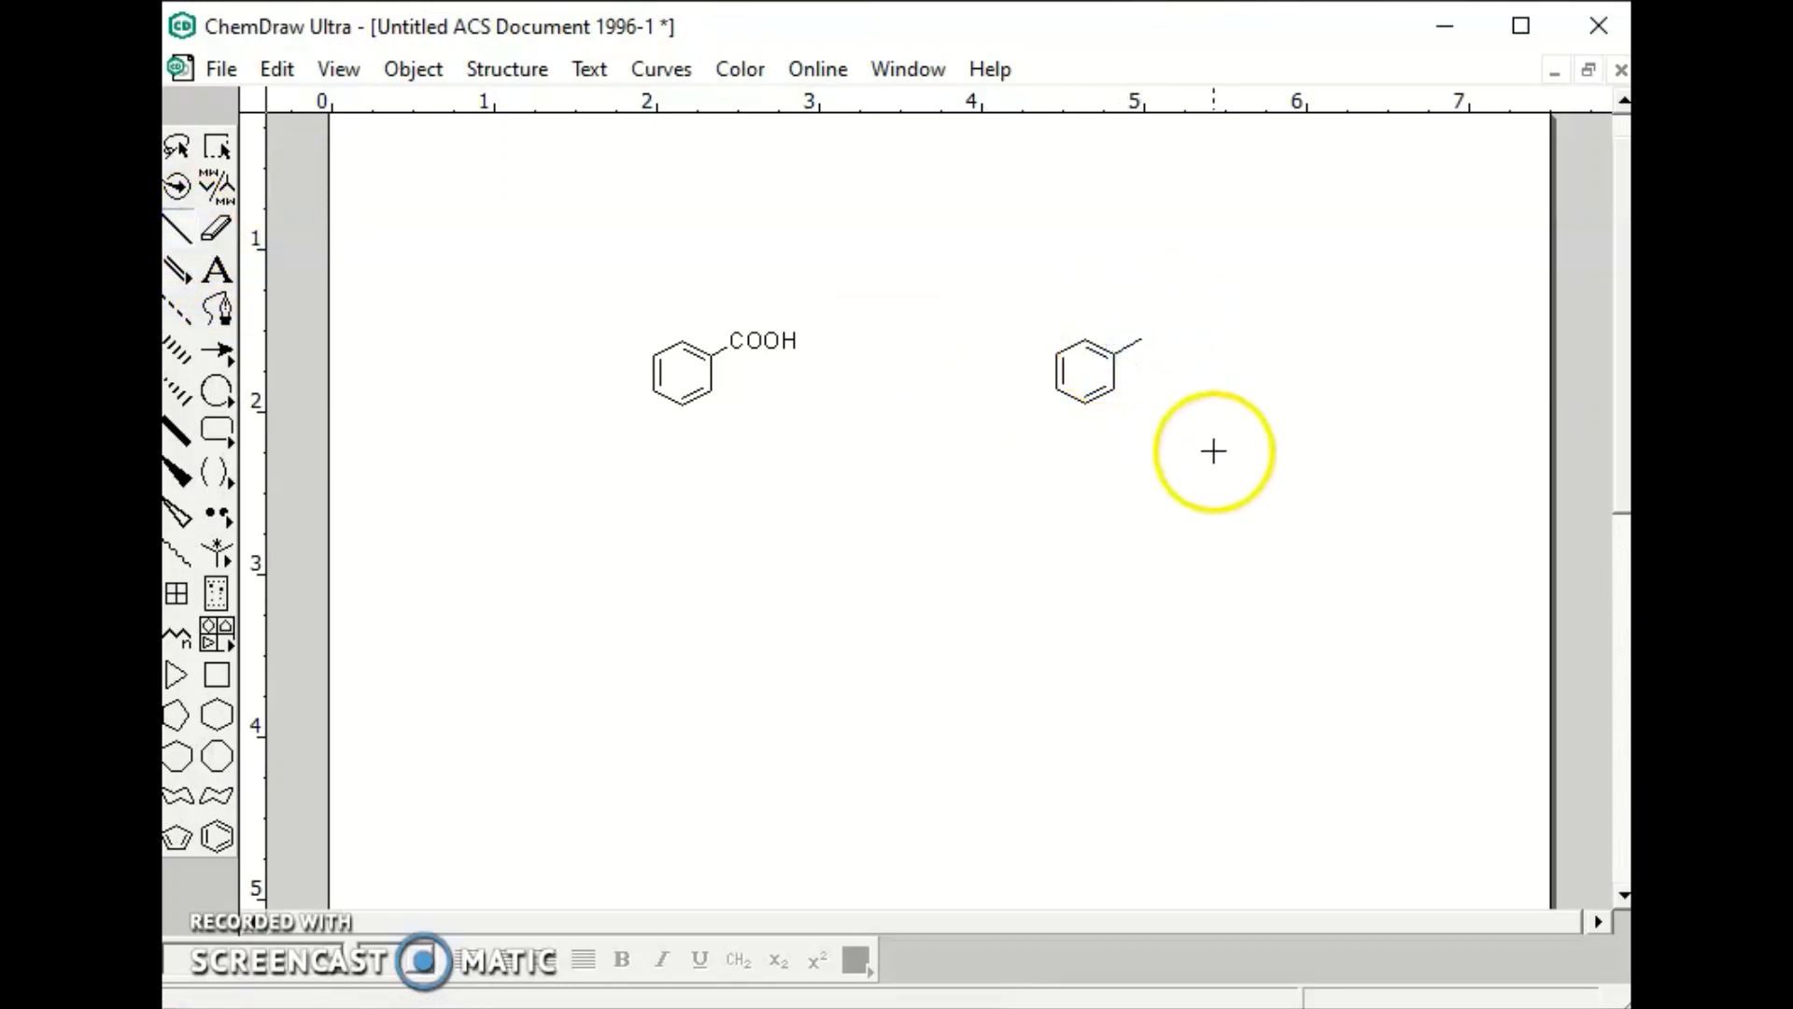
click(1138, 338)
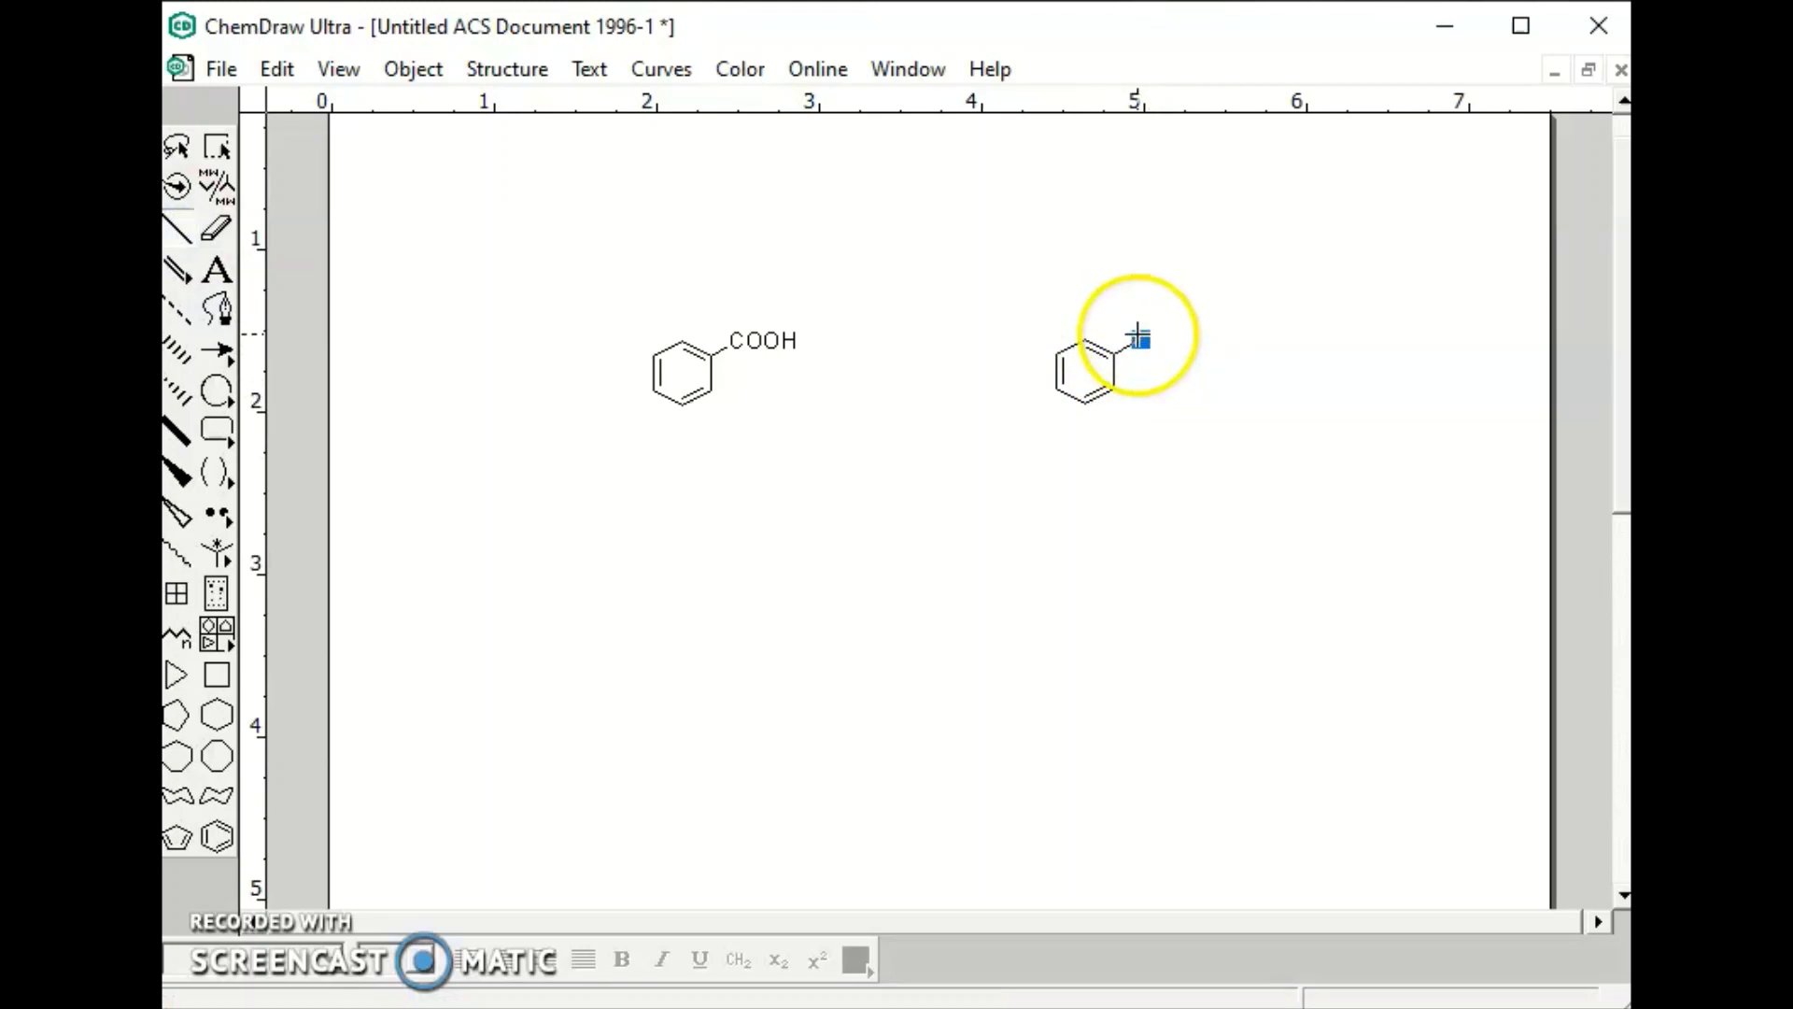
click(1142, 339)
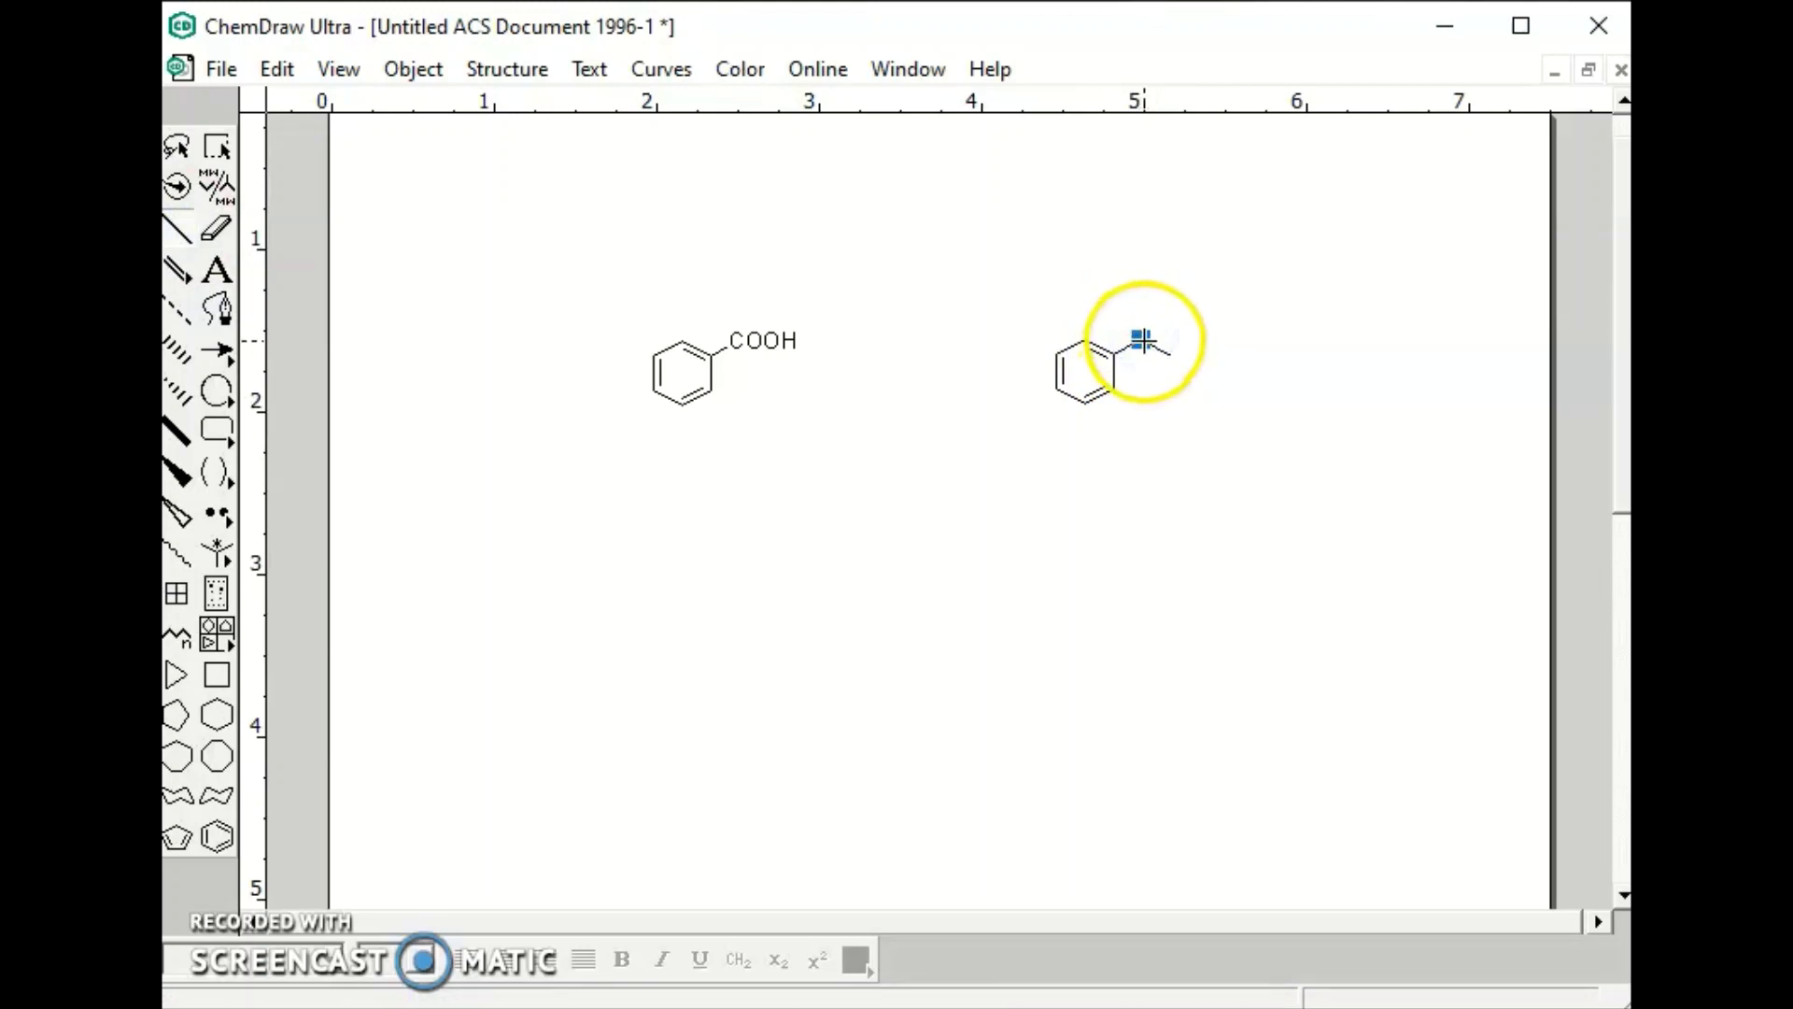
click(1141, 339)
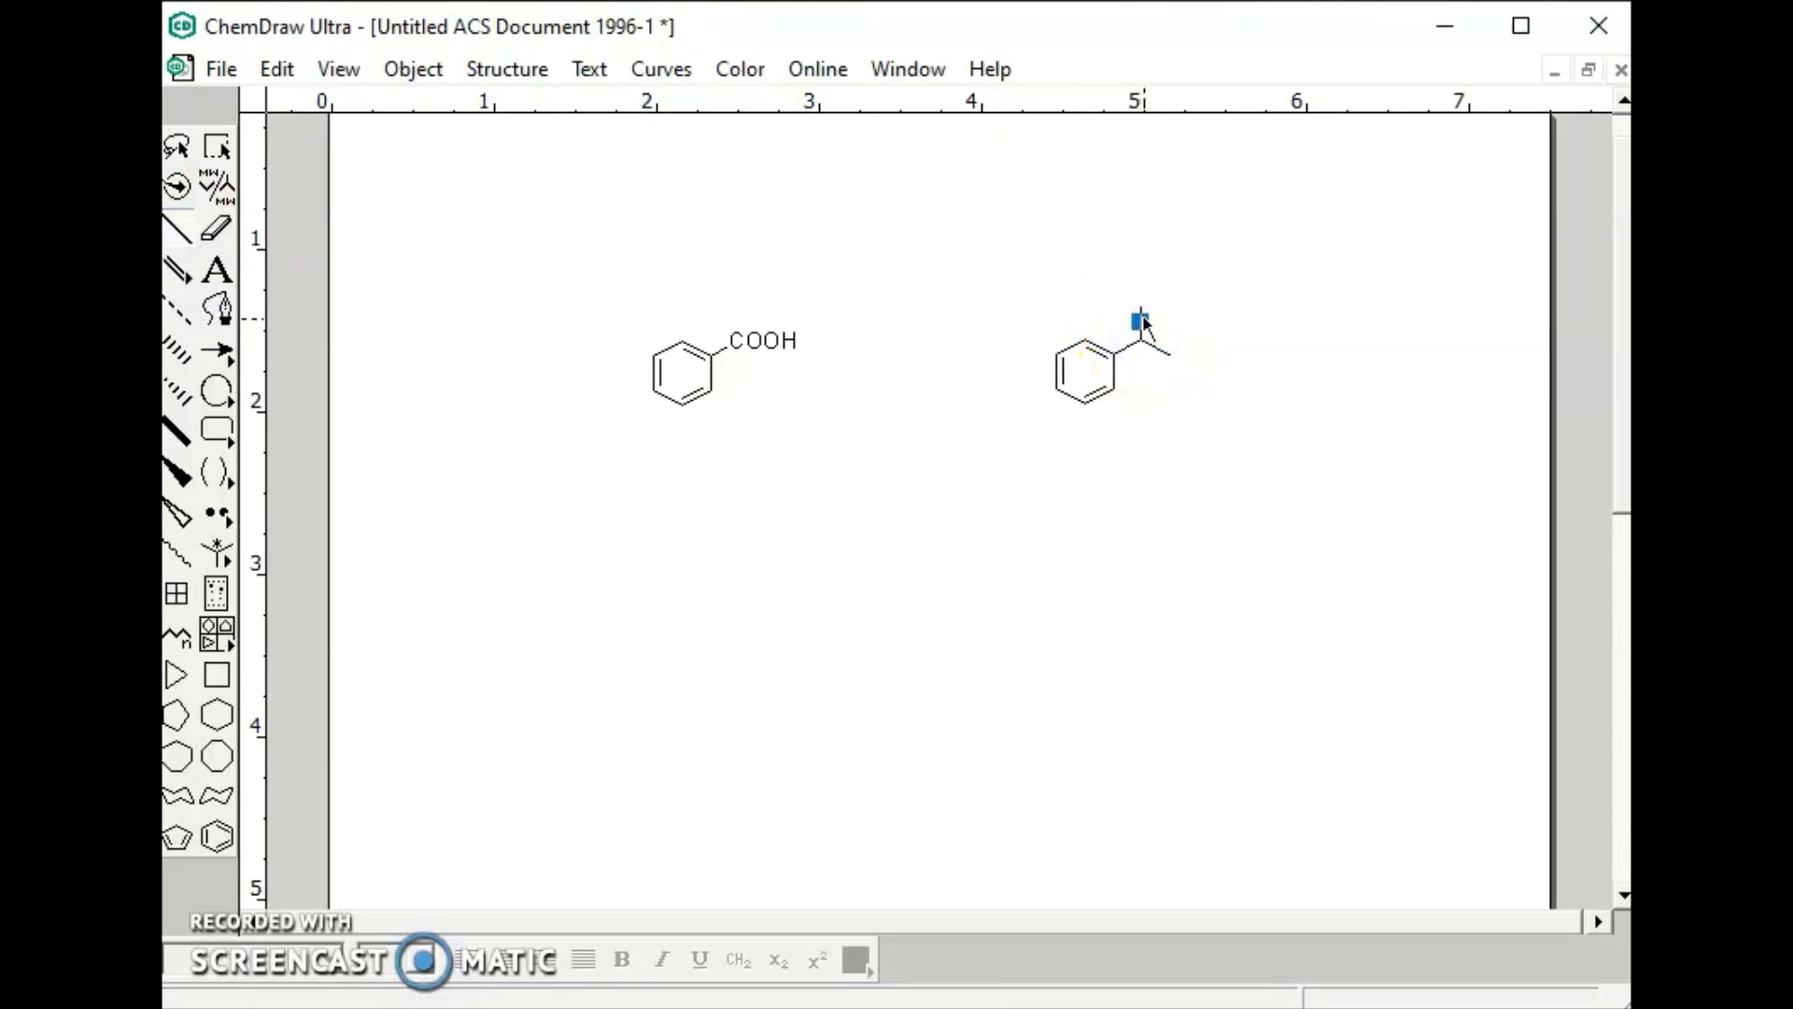
click(1142, 327)
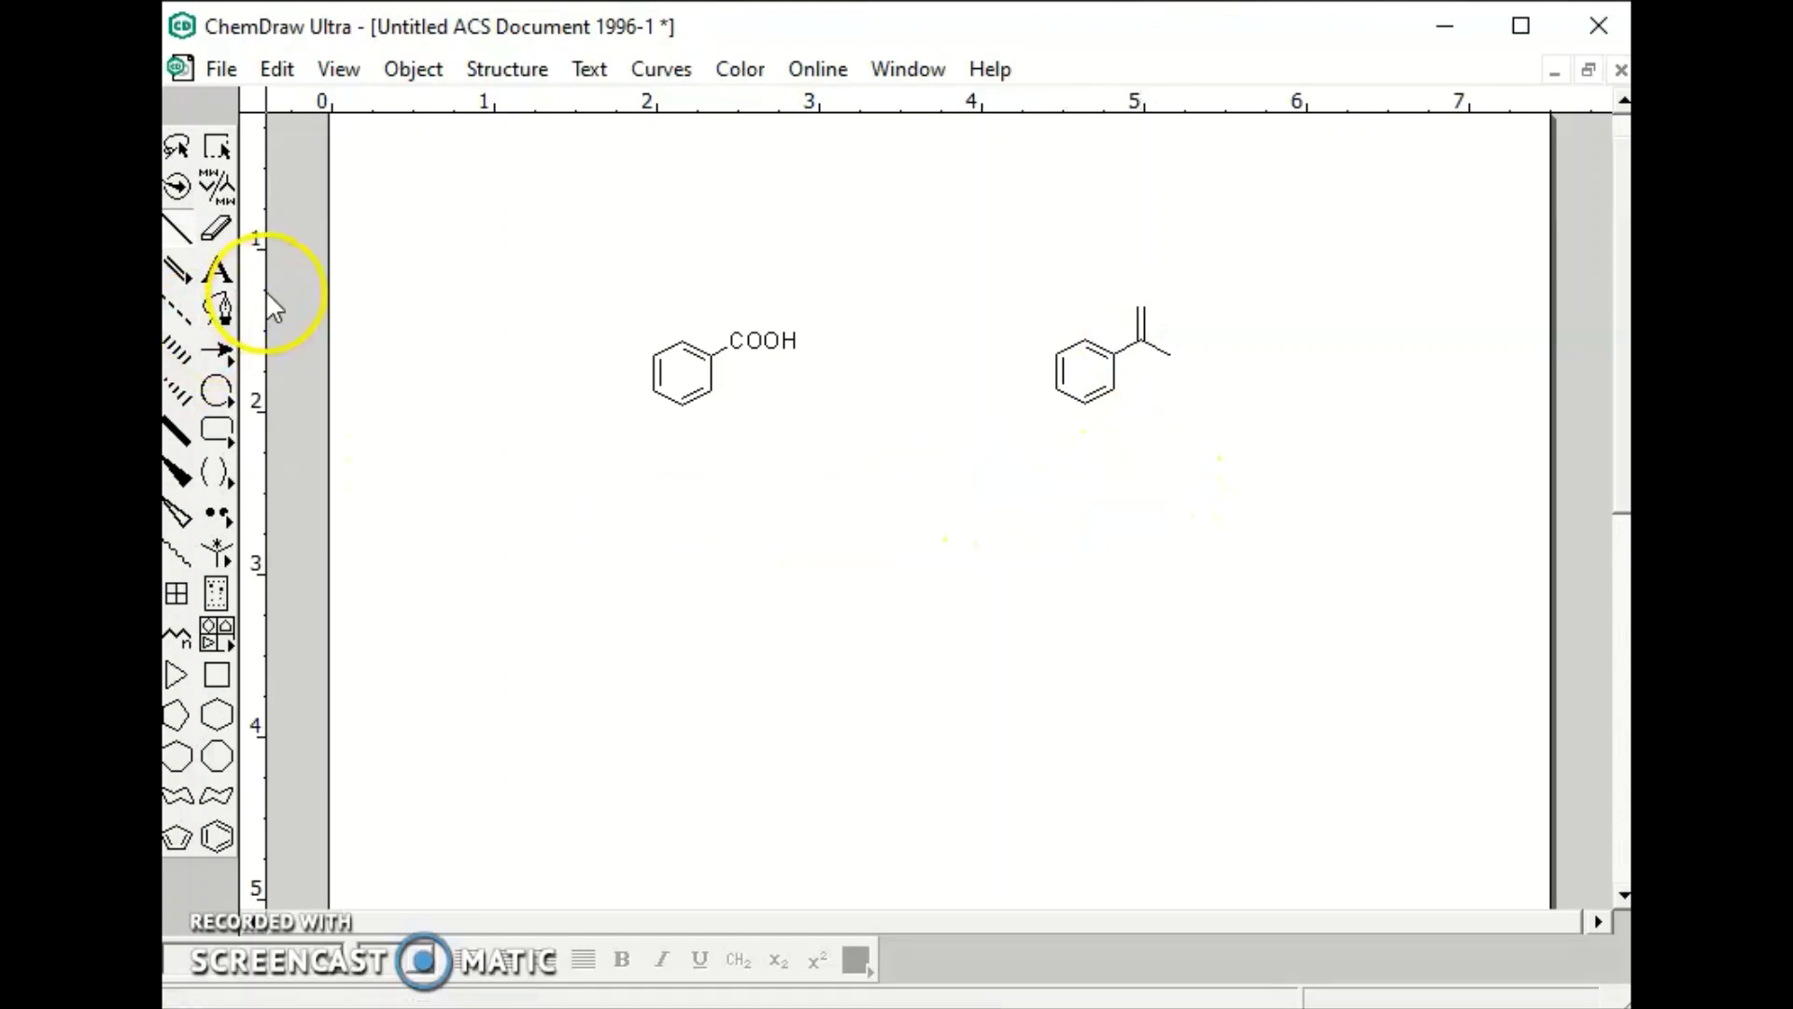
Label the second structure's double-bond end as O and its single-bond end as OH
click(220, 269)
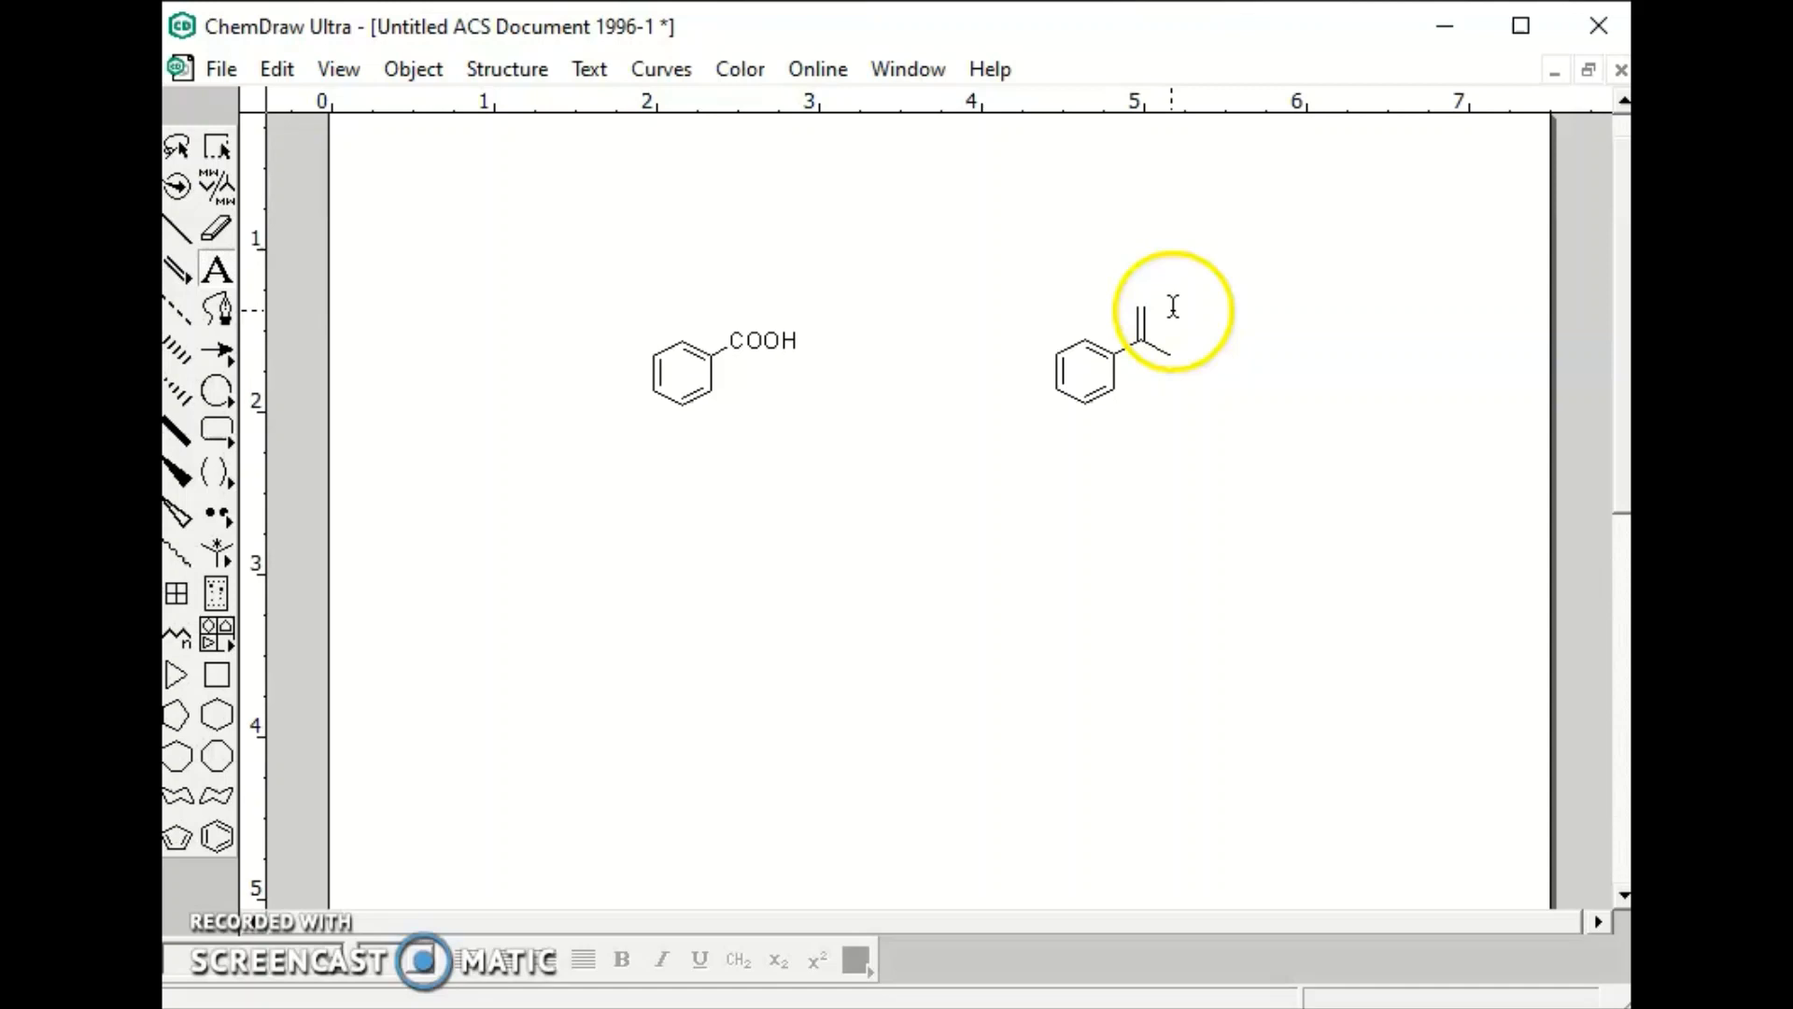
click(1142, 306)
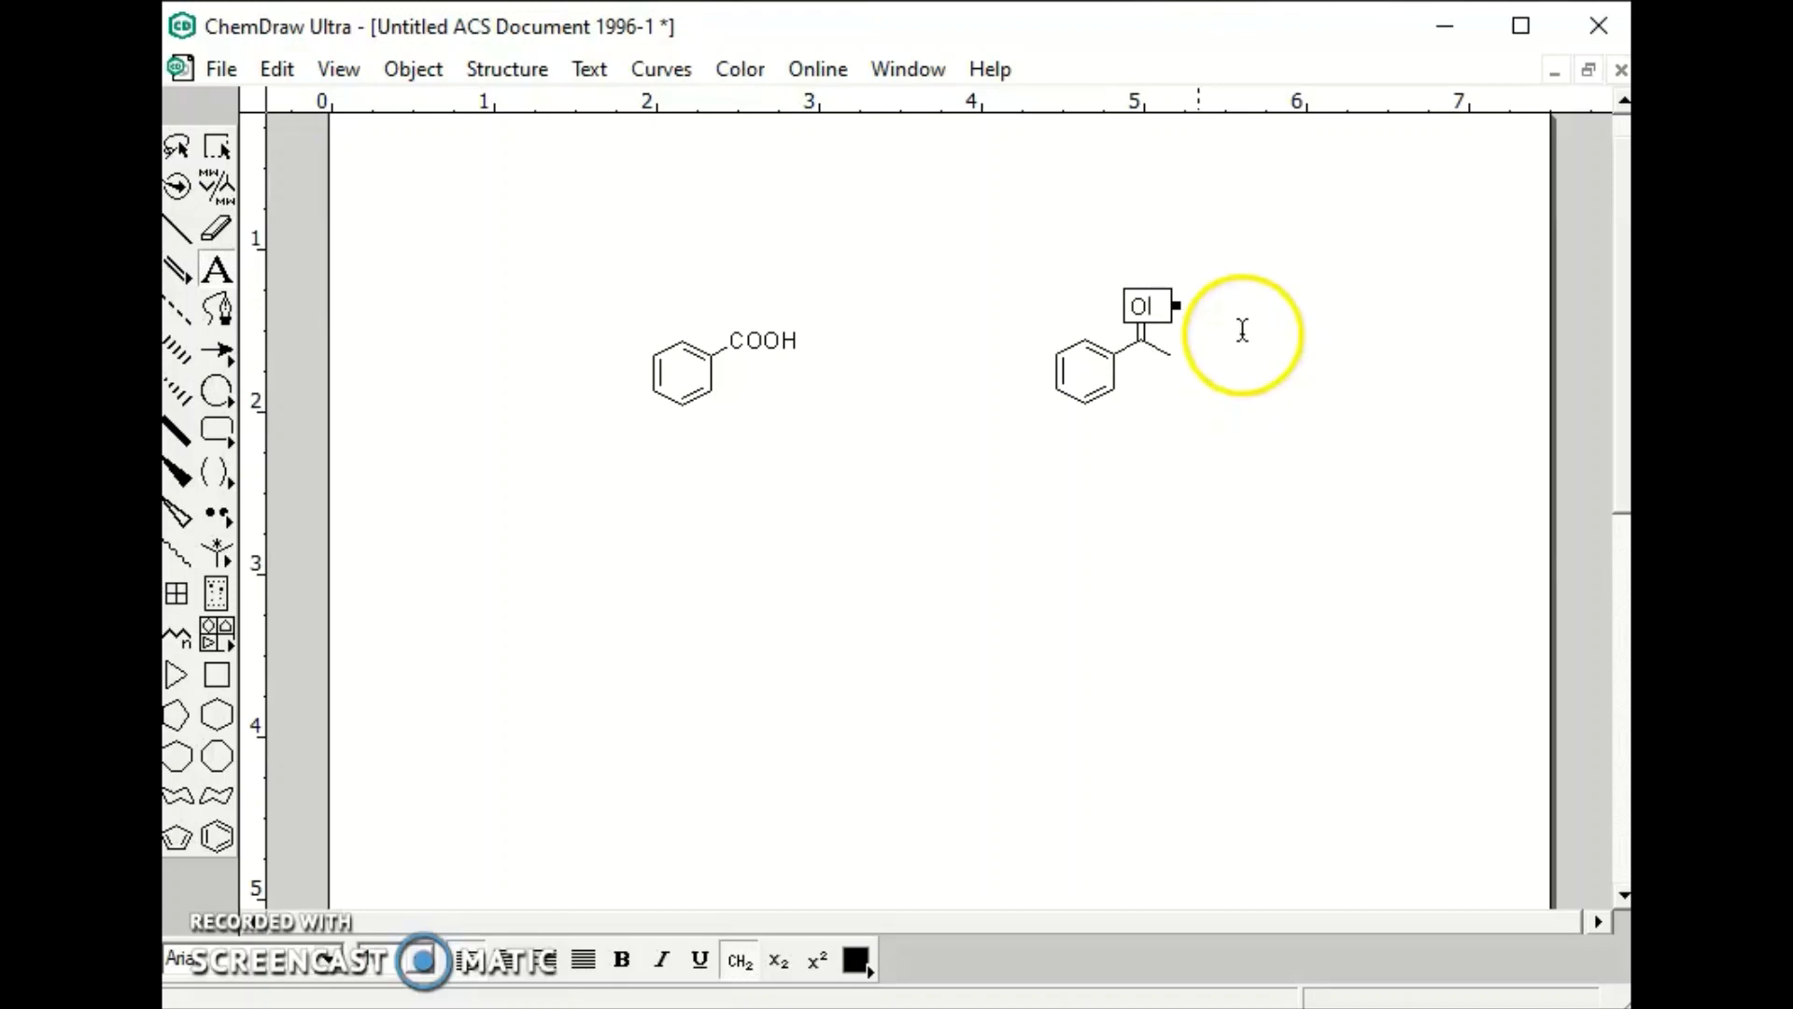
click(1165, 356)
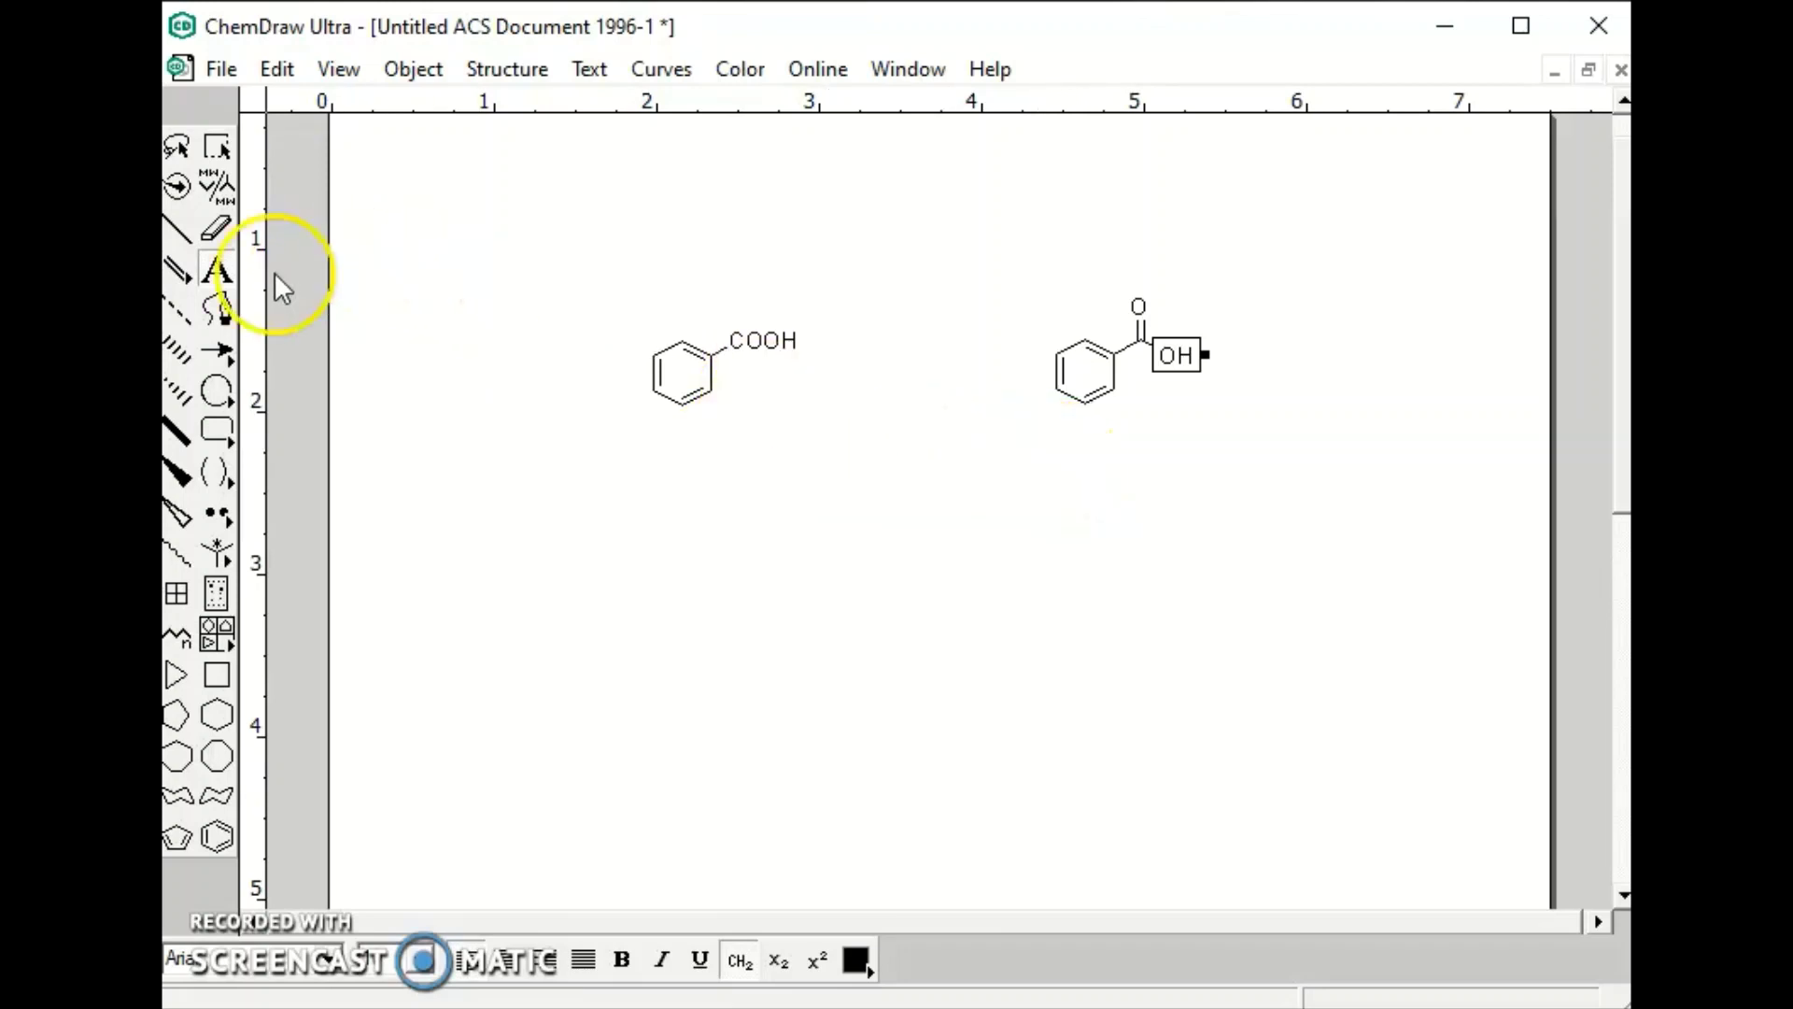
Draw a closed six-membered ring bond by bond with the Solid Bond tool below the COOH structure
click(179, 232)
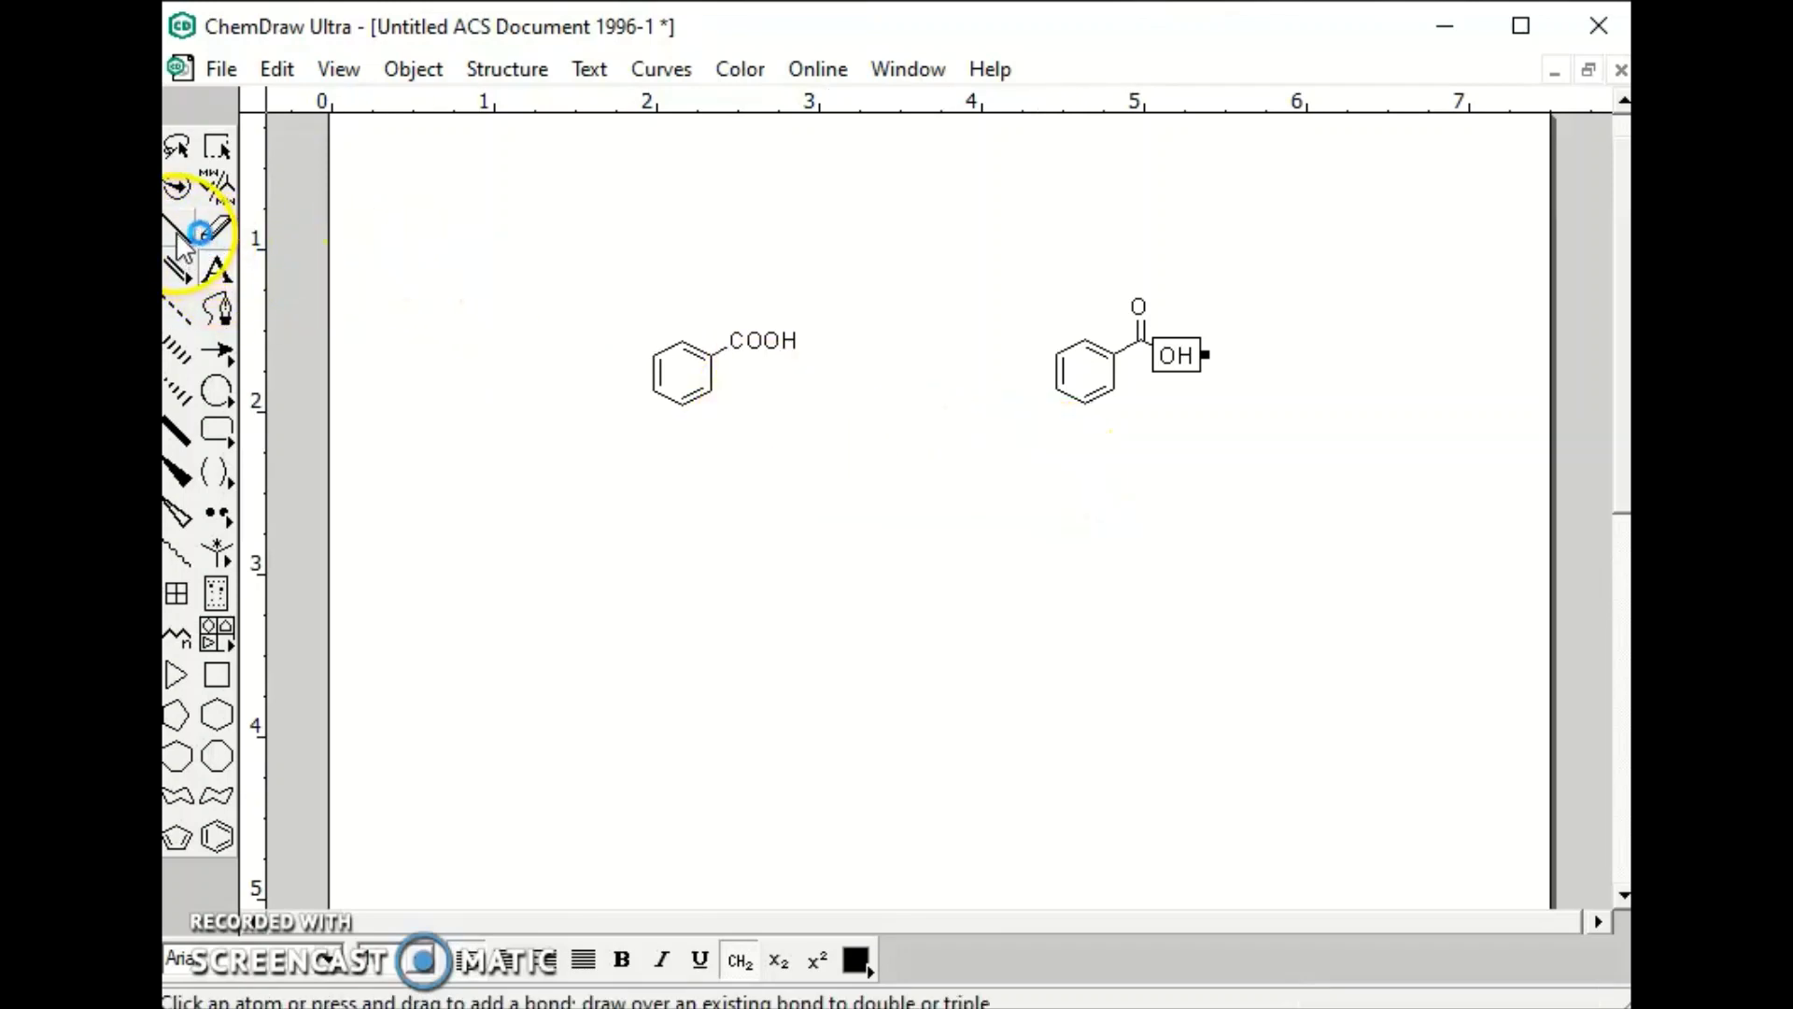
click(701, 539)
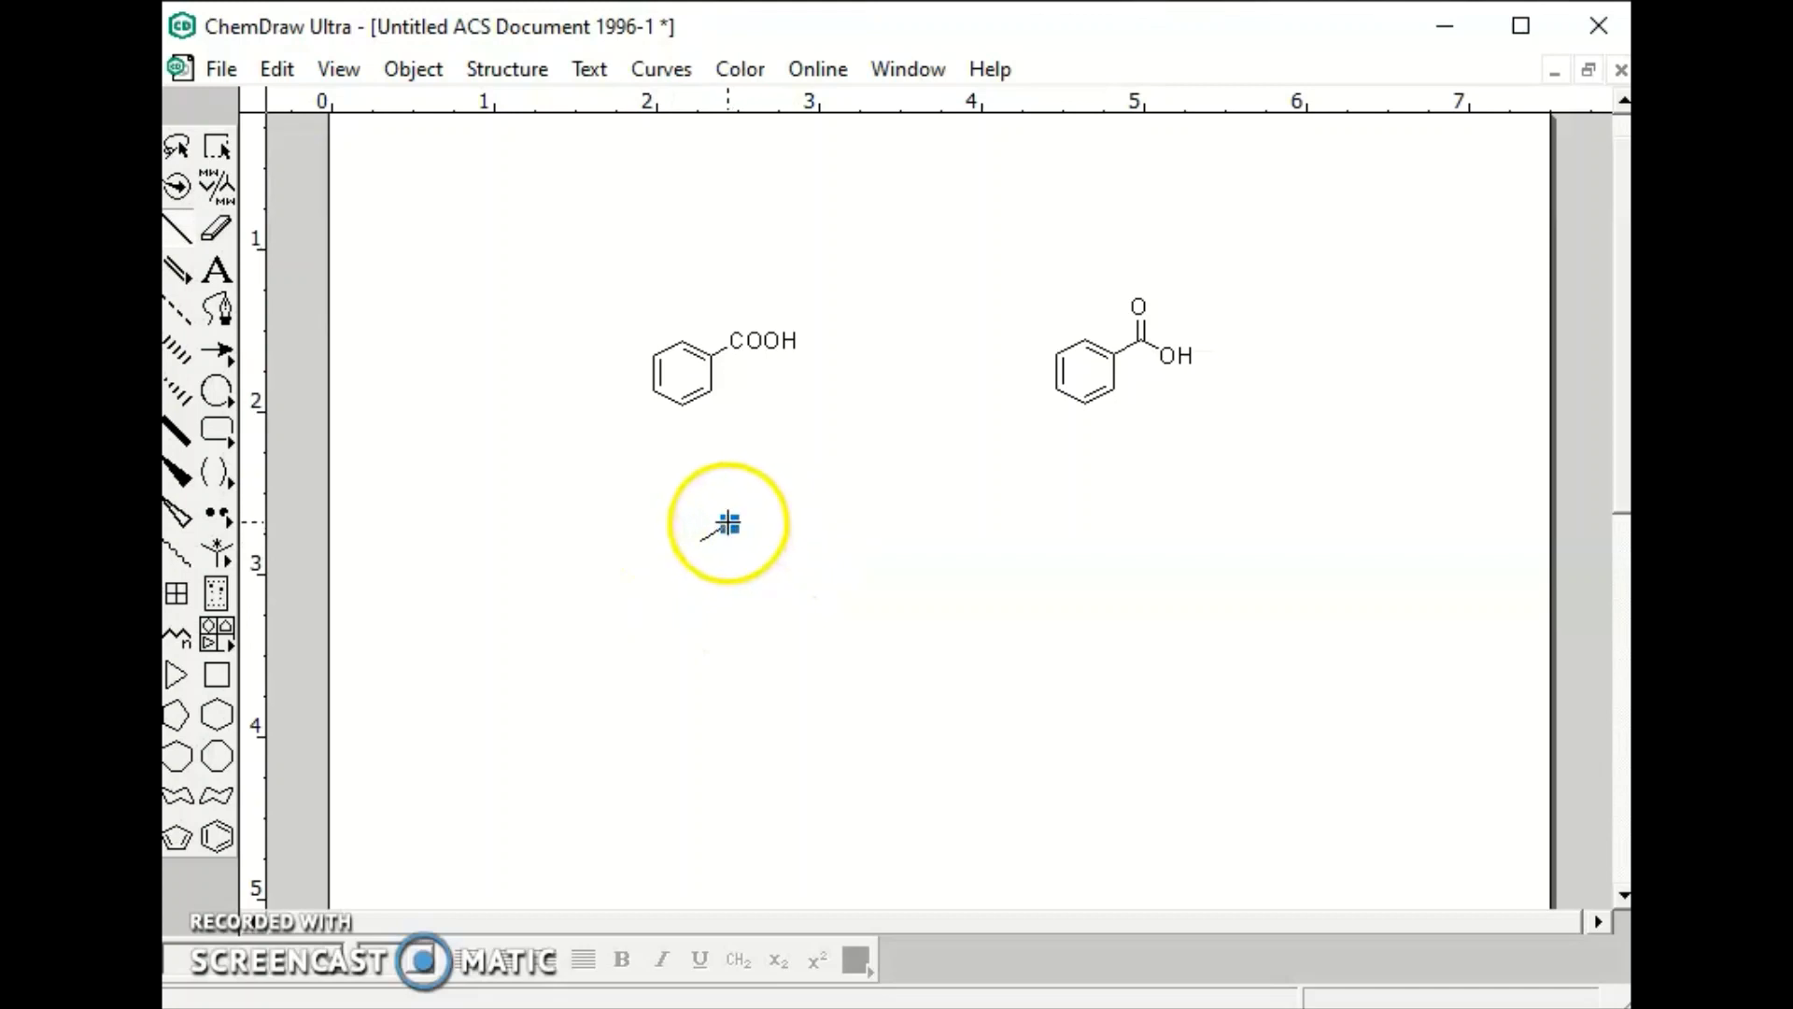
click(727, 523)
mouse_move(758, 539)
mouse_down()
mouse_move(756, 568)
mouse_move(700, 534)
mouse_move(693, 584)
mouse_up()
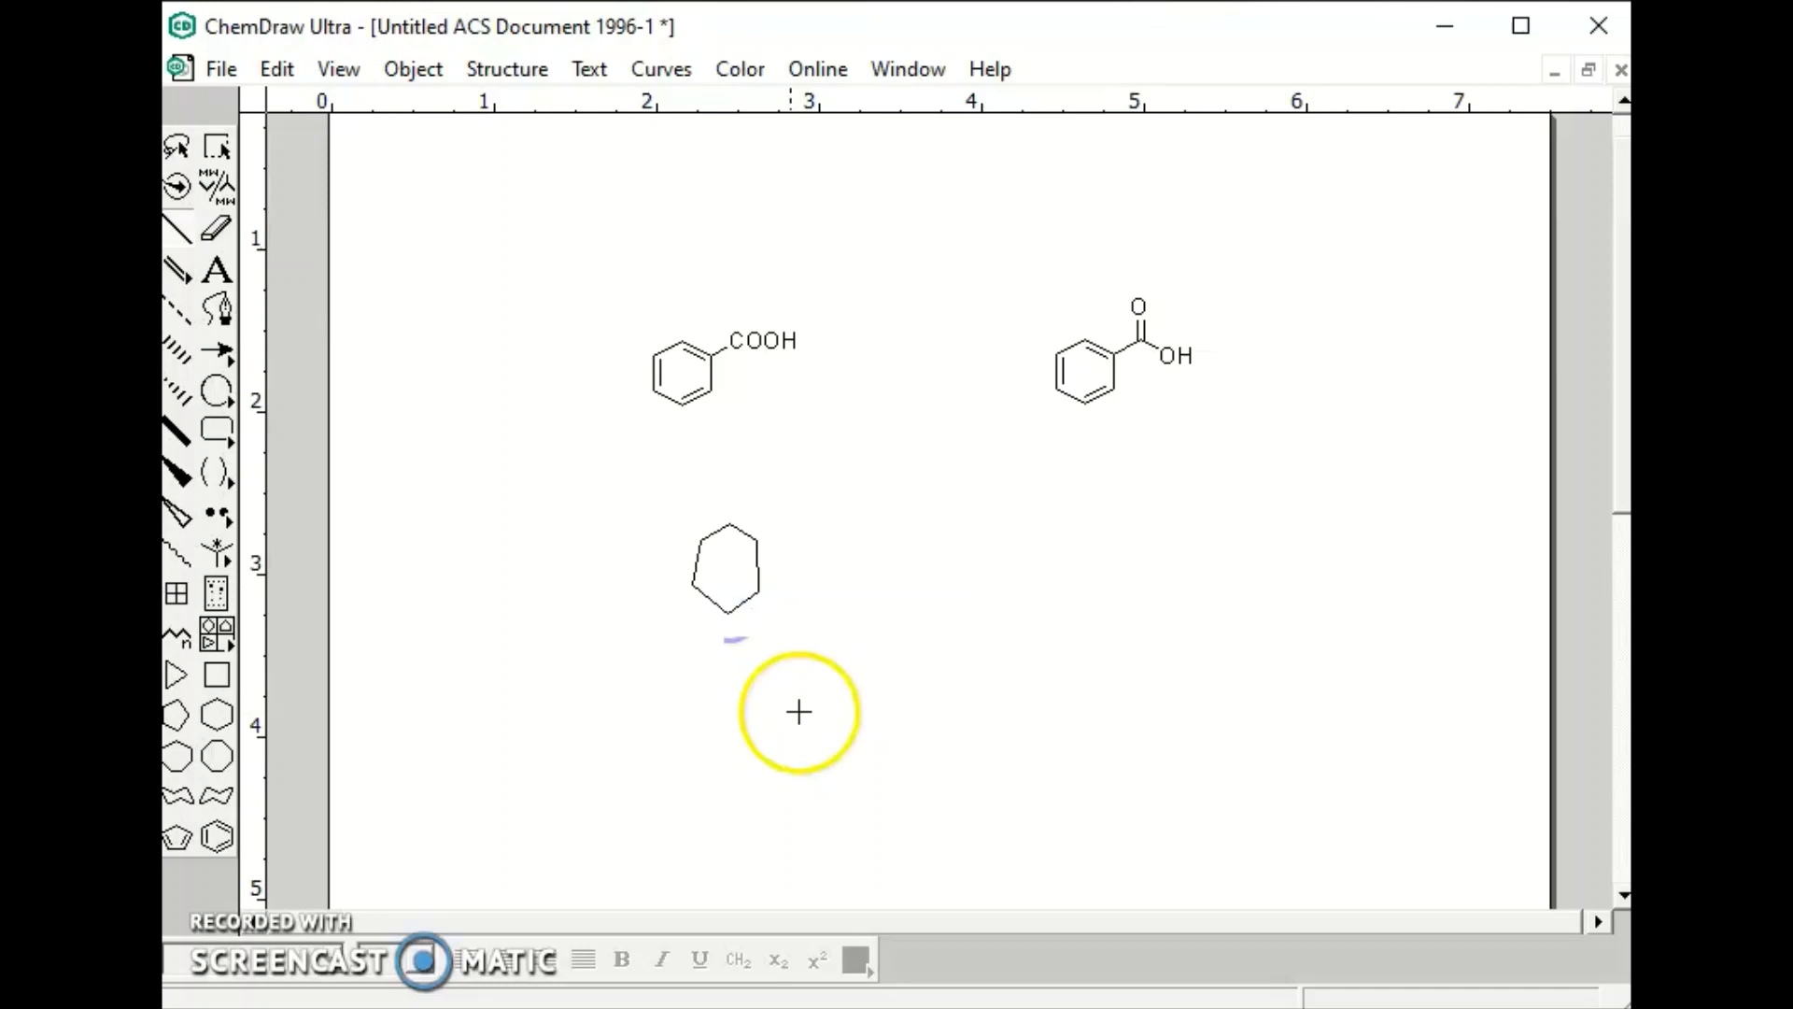
Apply the ACS Document 1996 object settings to the hand-drawn six-membered ring
click(217, 147)
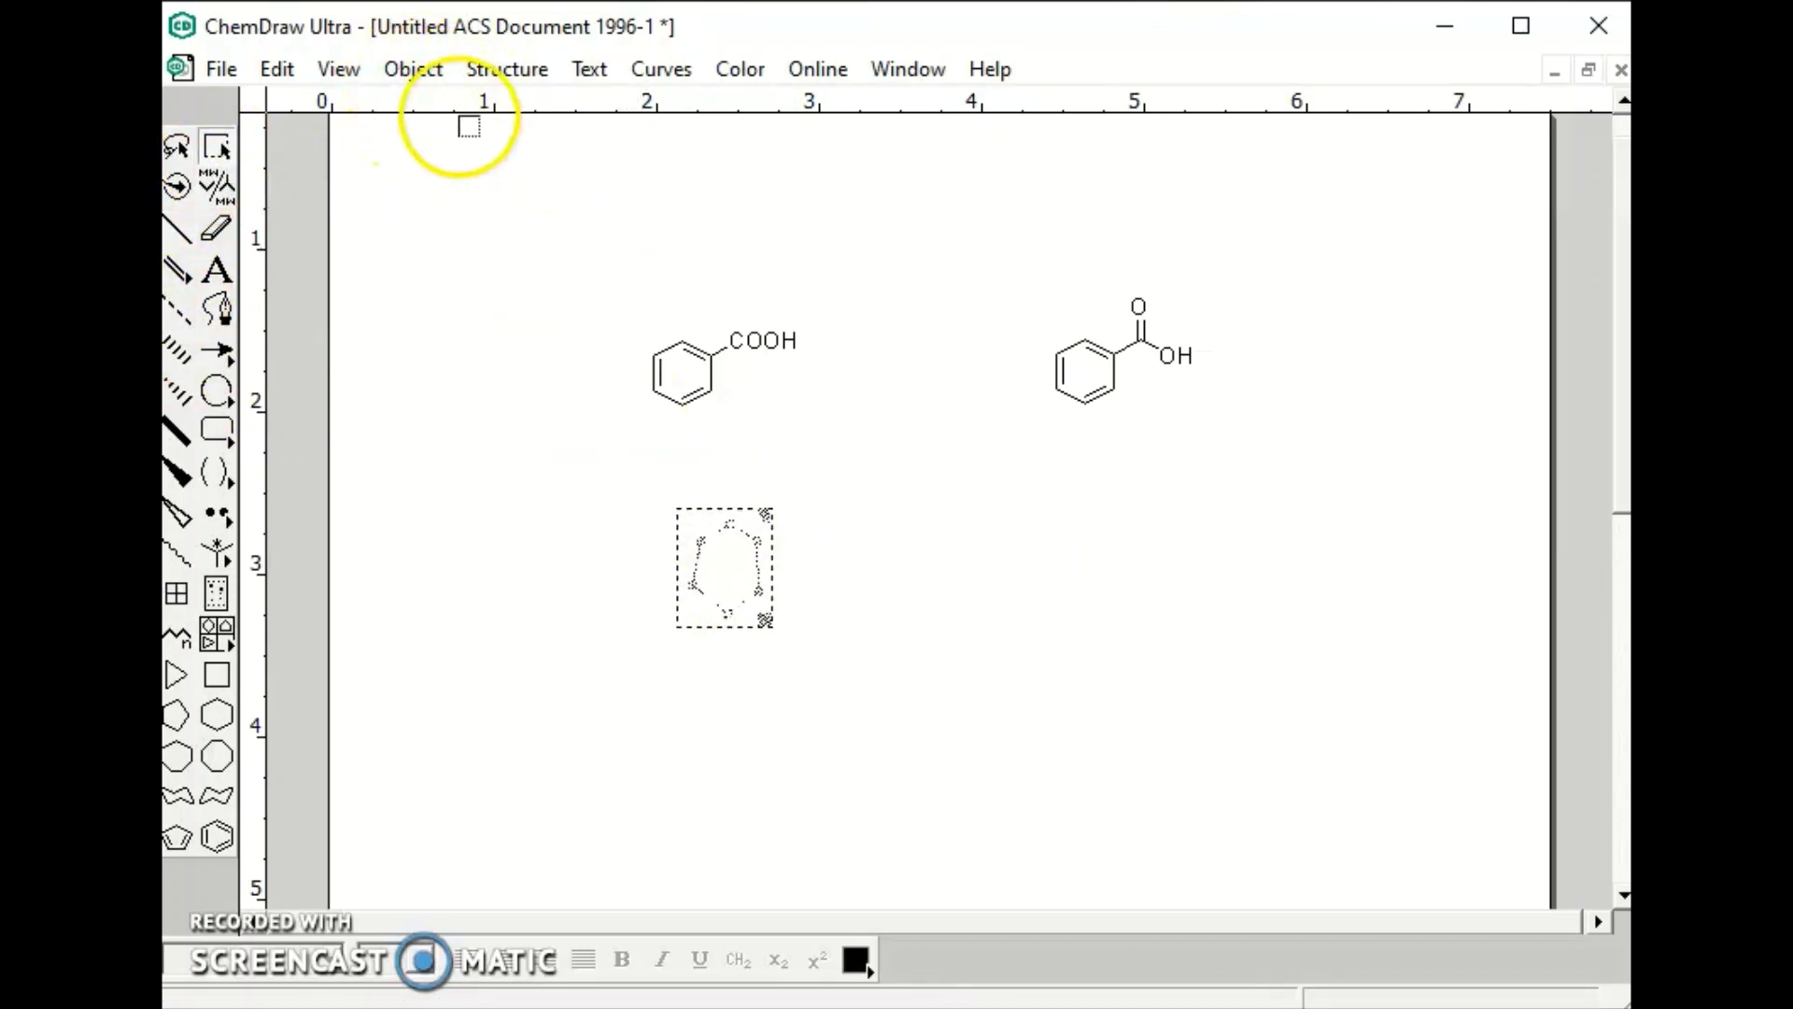
click(402, 75)
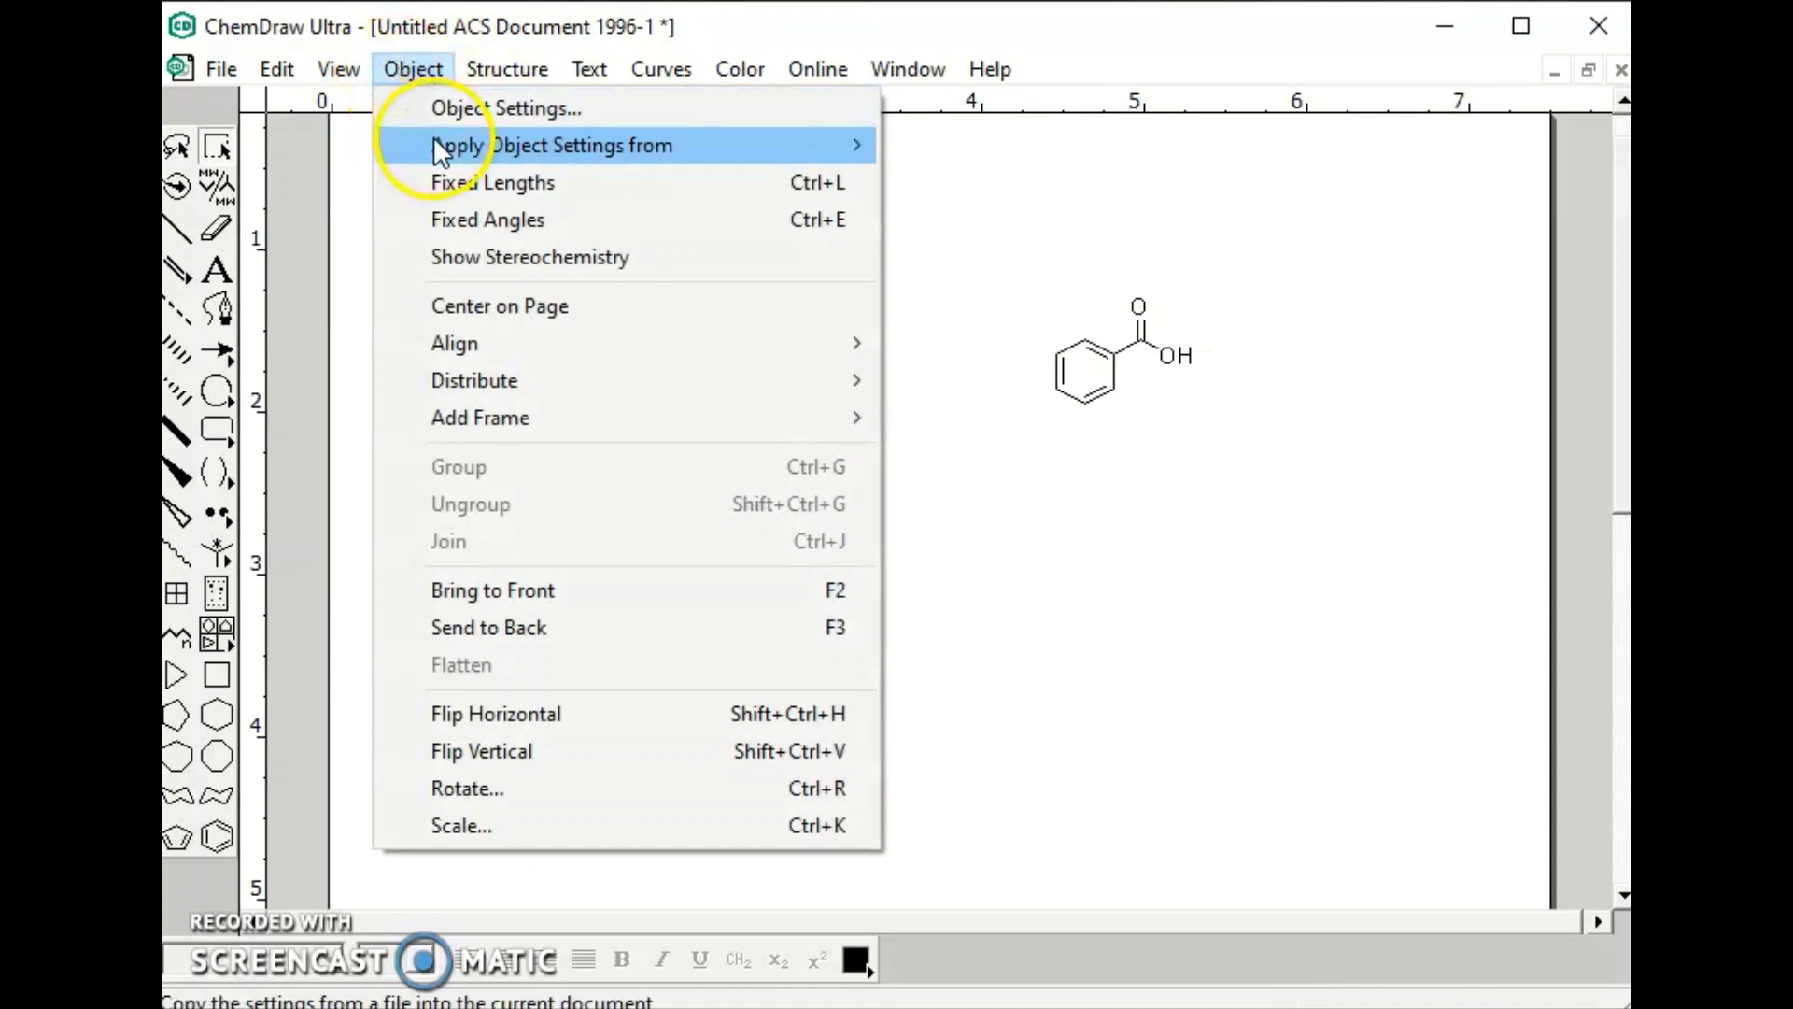
mouse_move(440, 140)
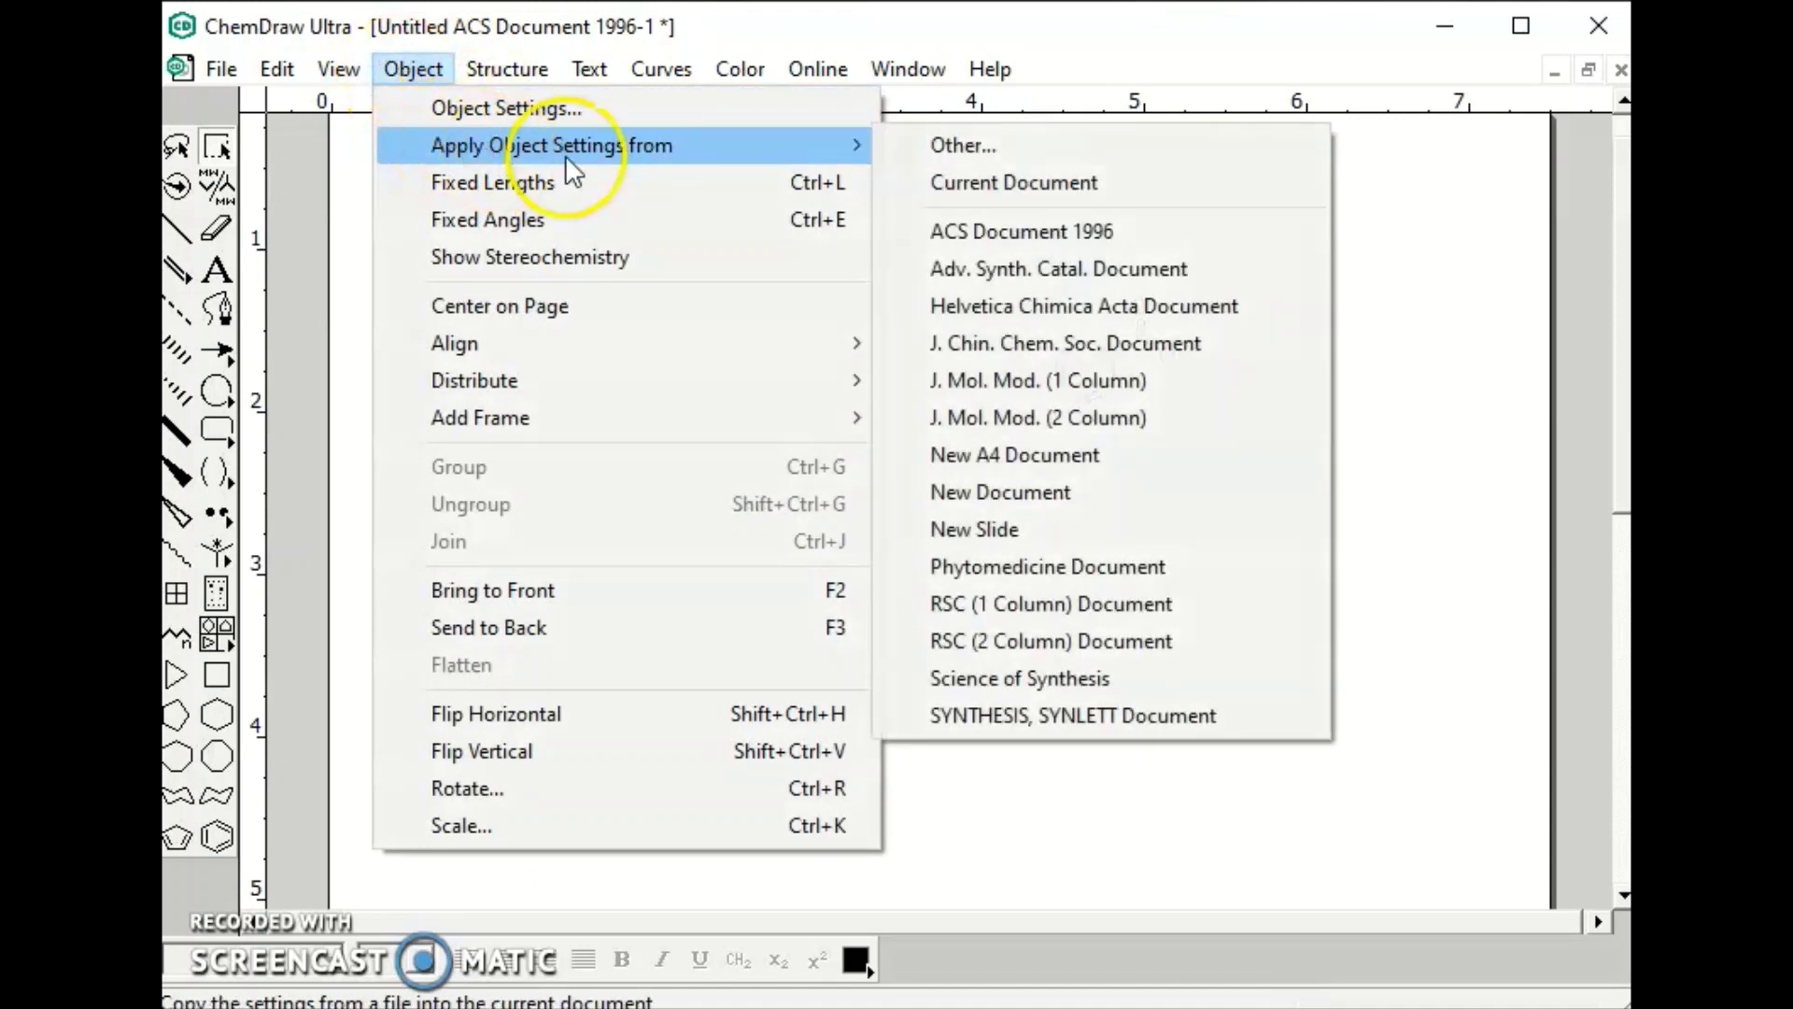
click(1006, 228)
click(1380, 745)
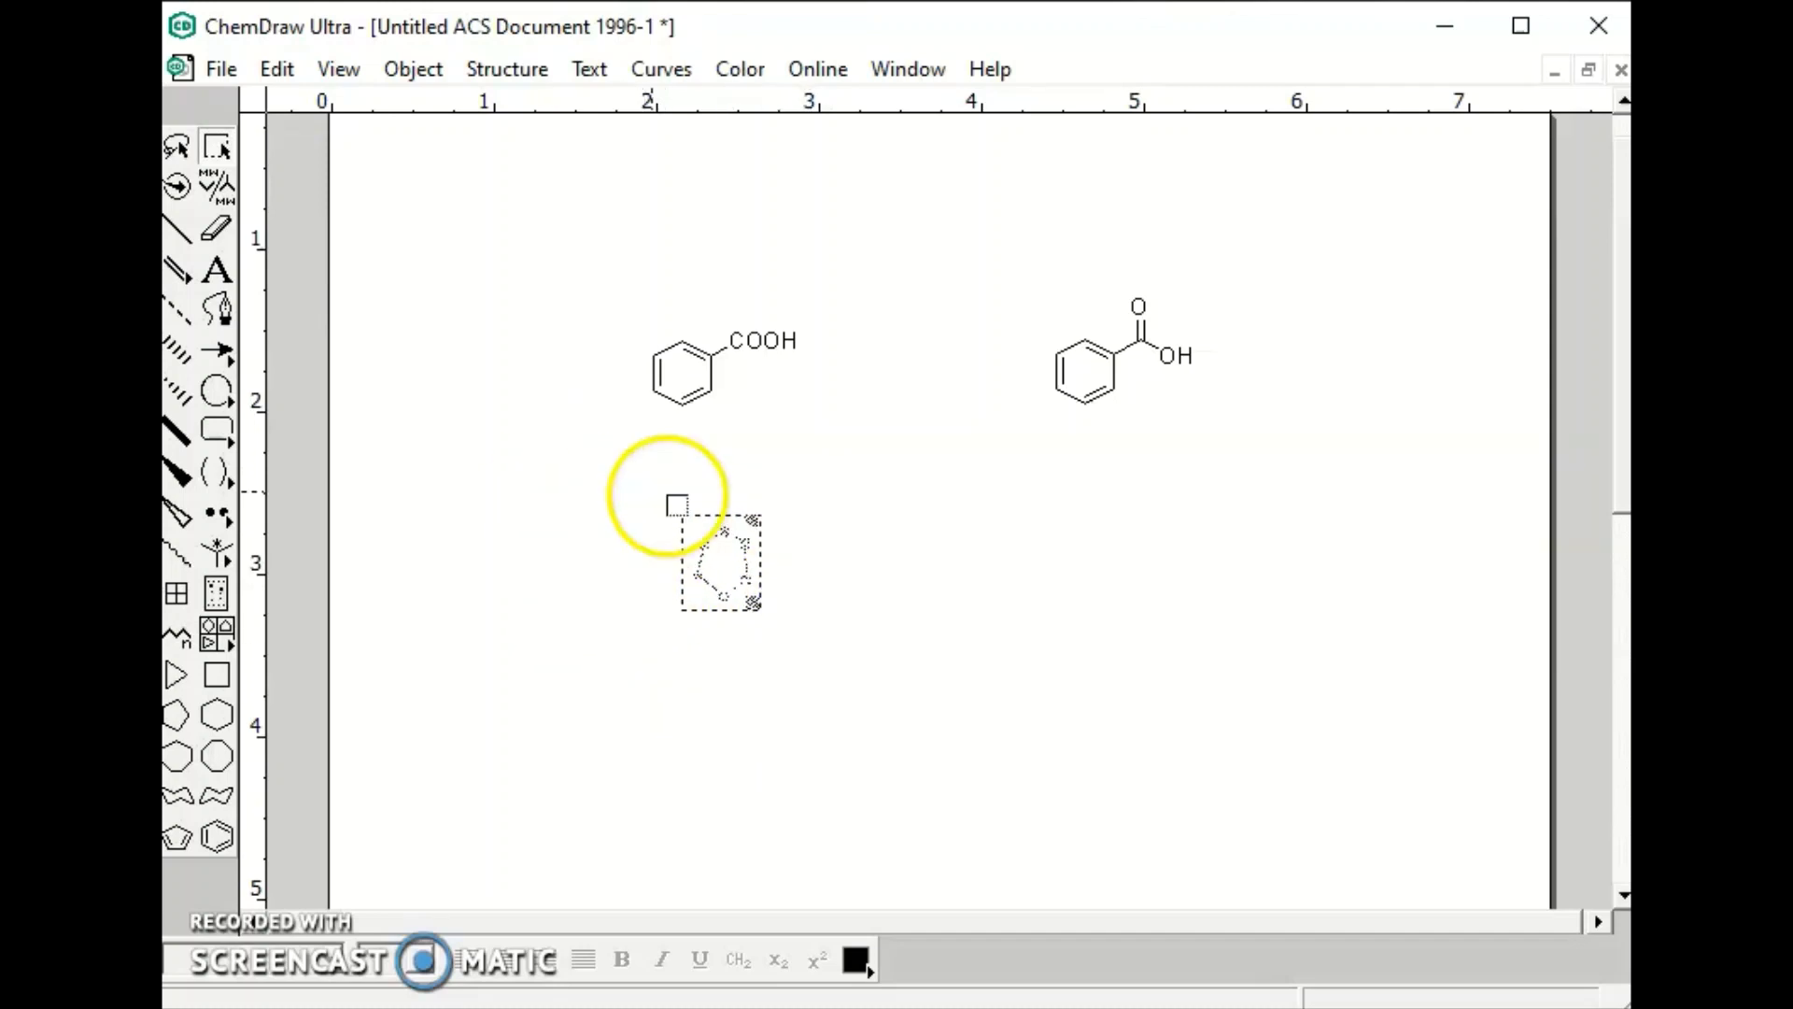
Clean up the structure of the hand-drawn ring into a regular hexagon and deselect it
click(504, 70)
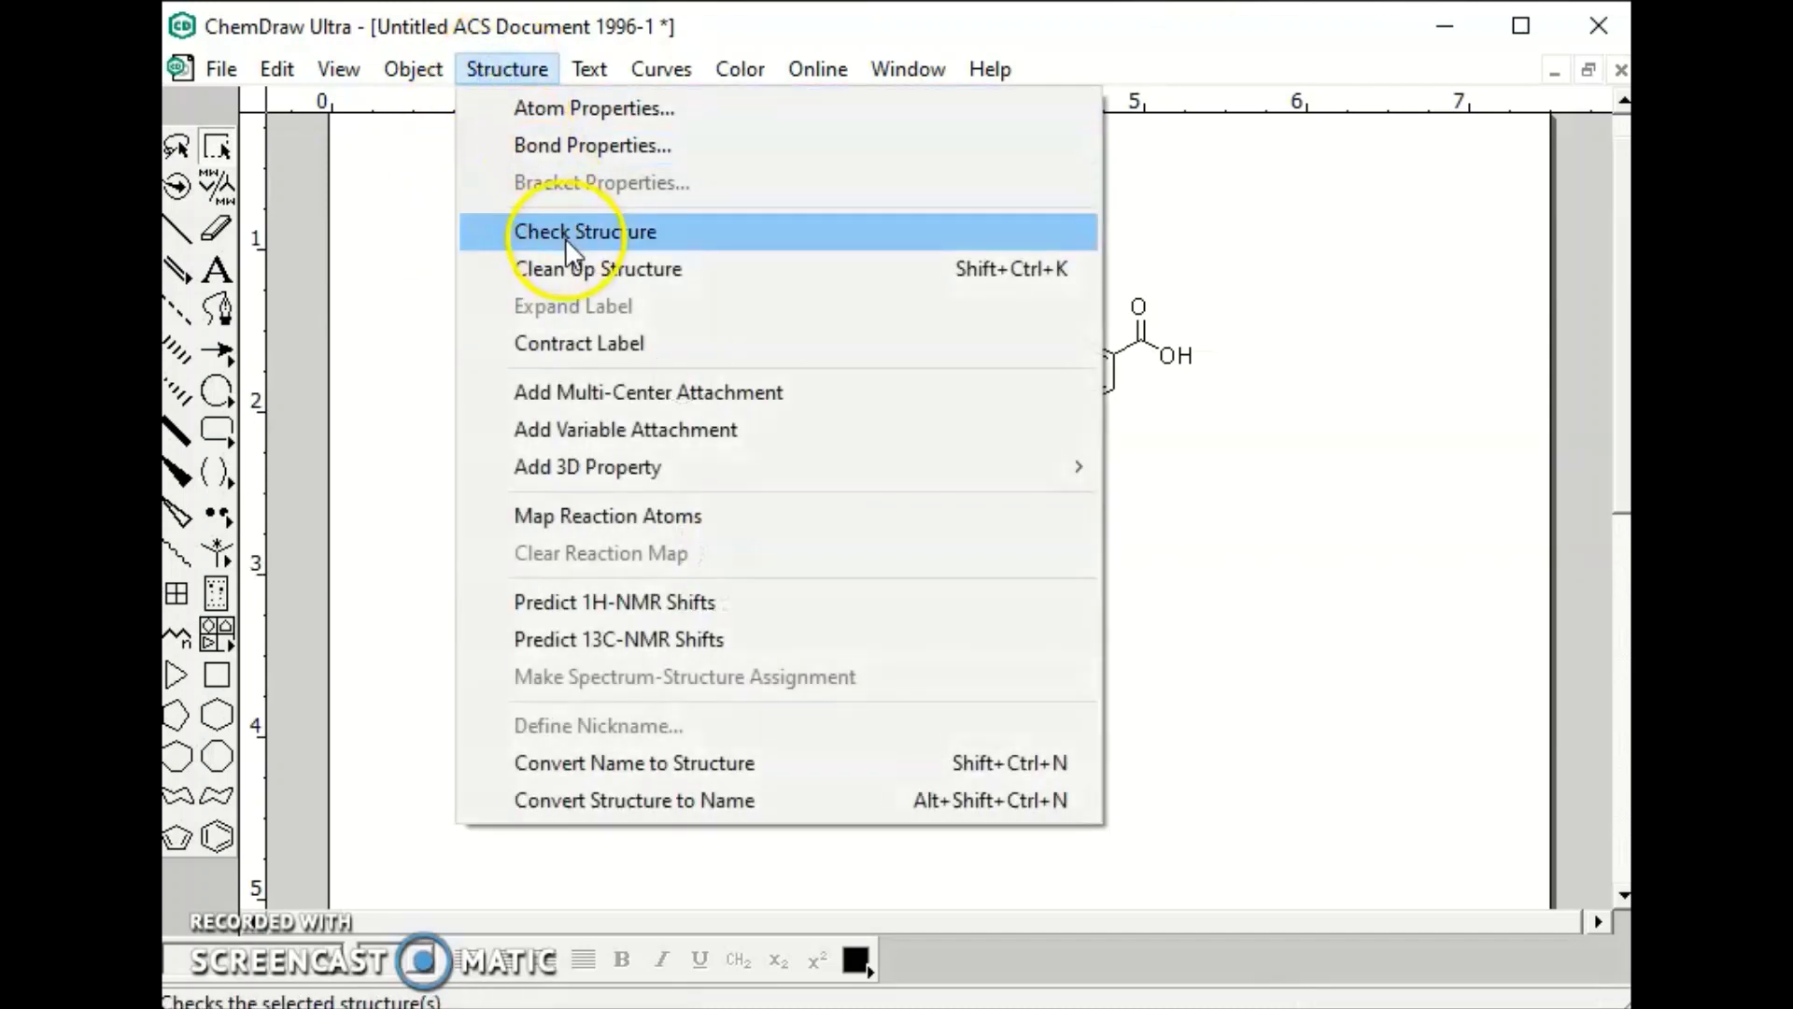
click(570, 268)
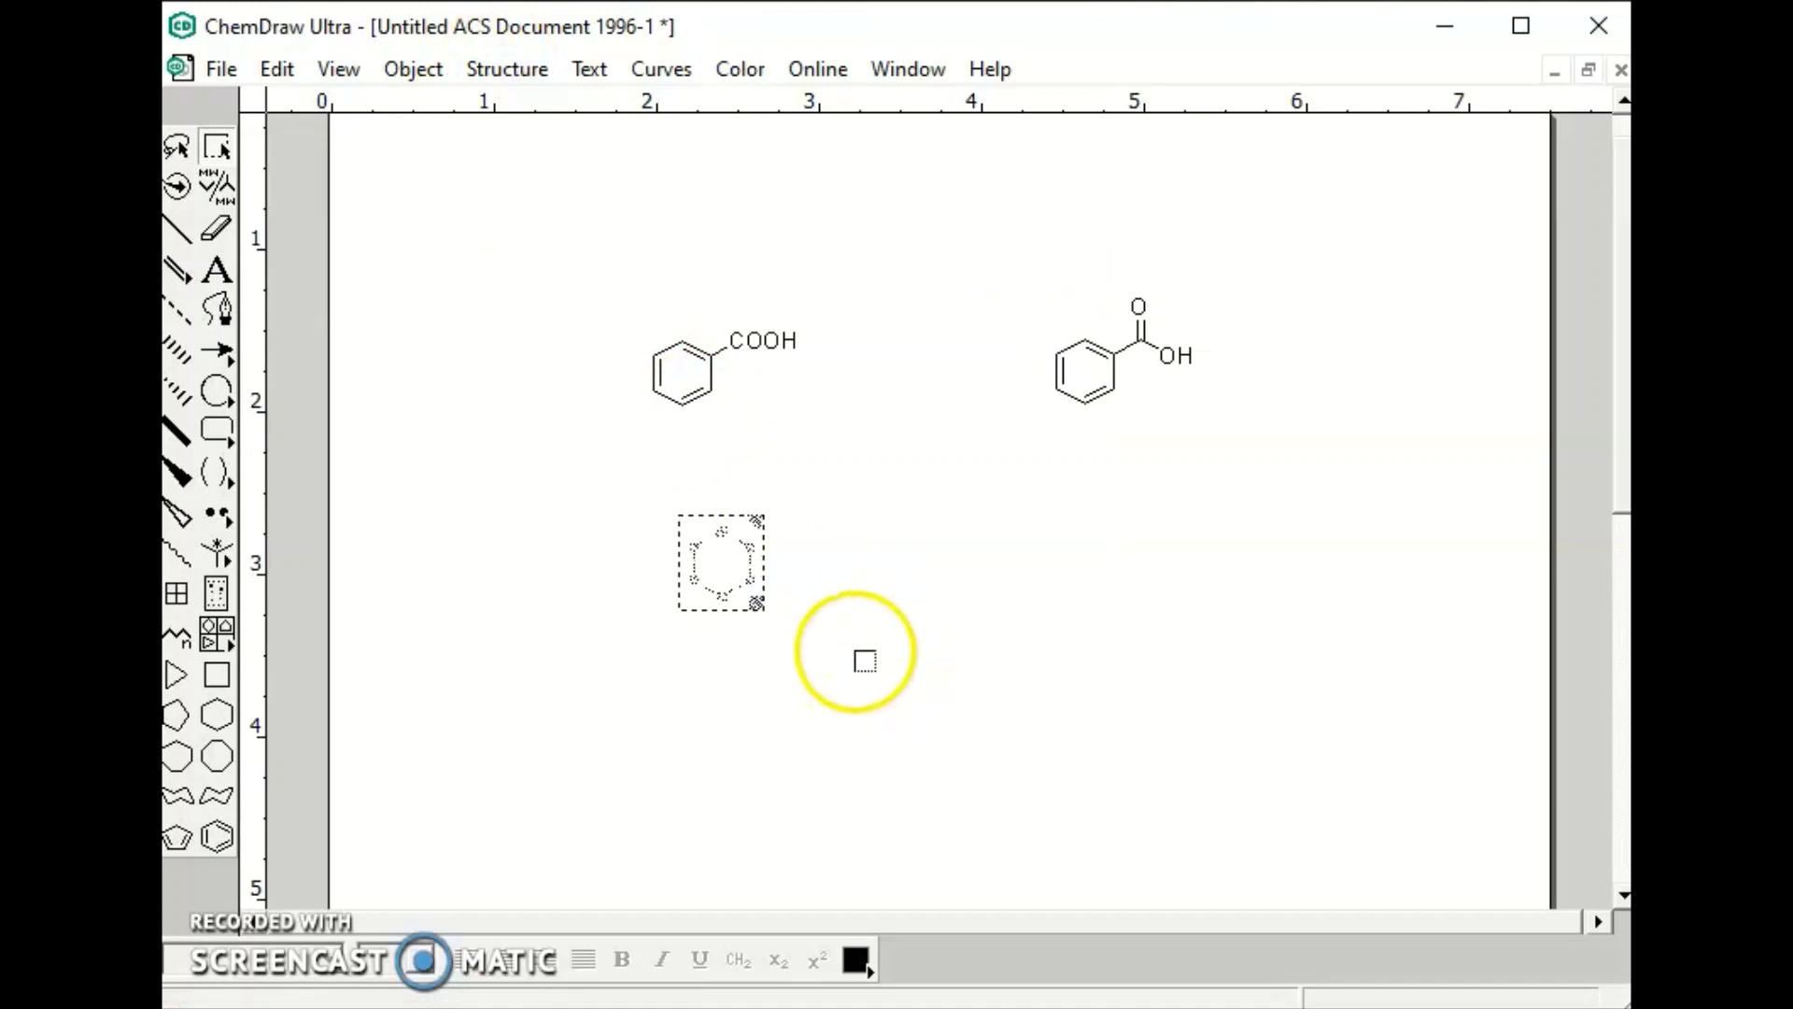
click(938, 811)
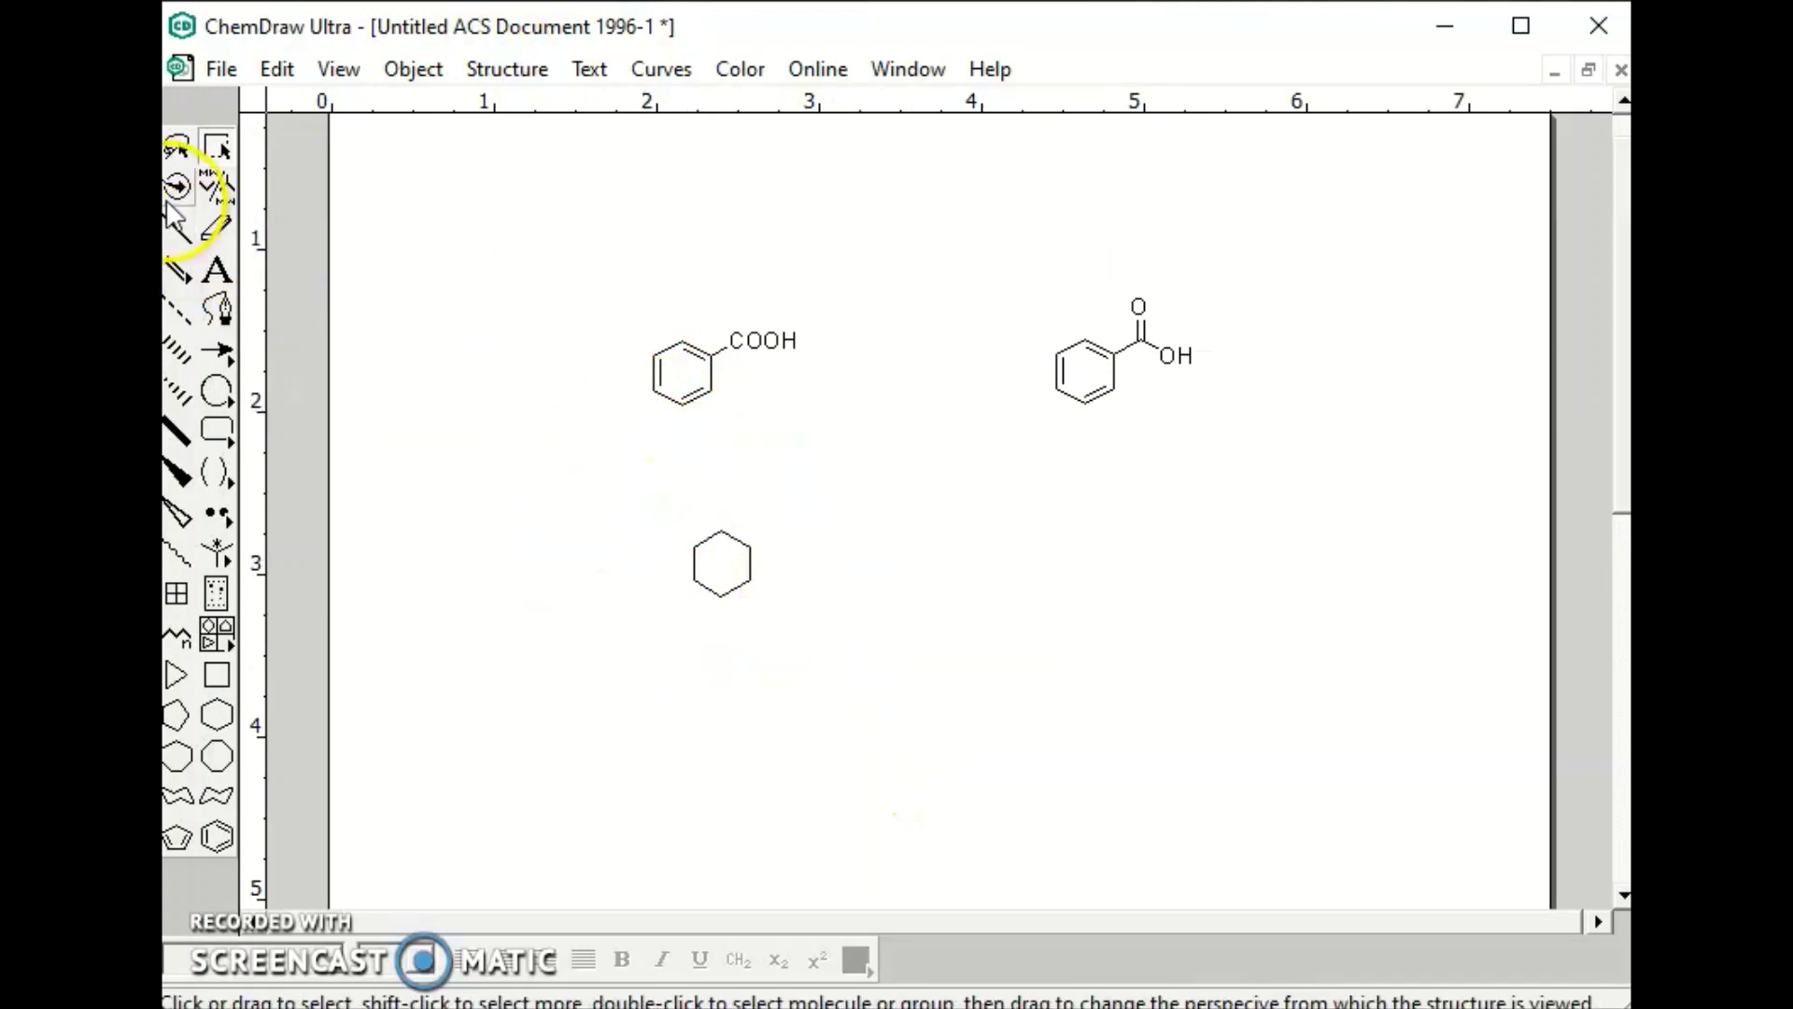
Give the hand-drawn ring three alternating double bonds and attach a side chain with a single-bond branch and an upward double bond
click(178, 228)
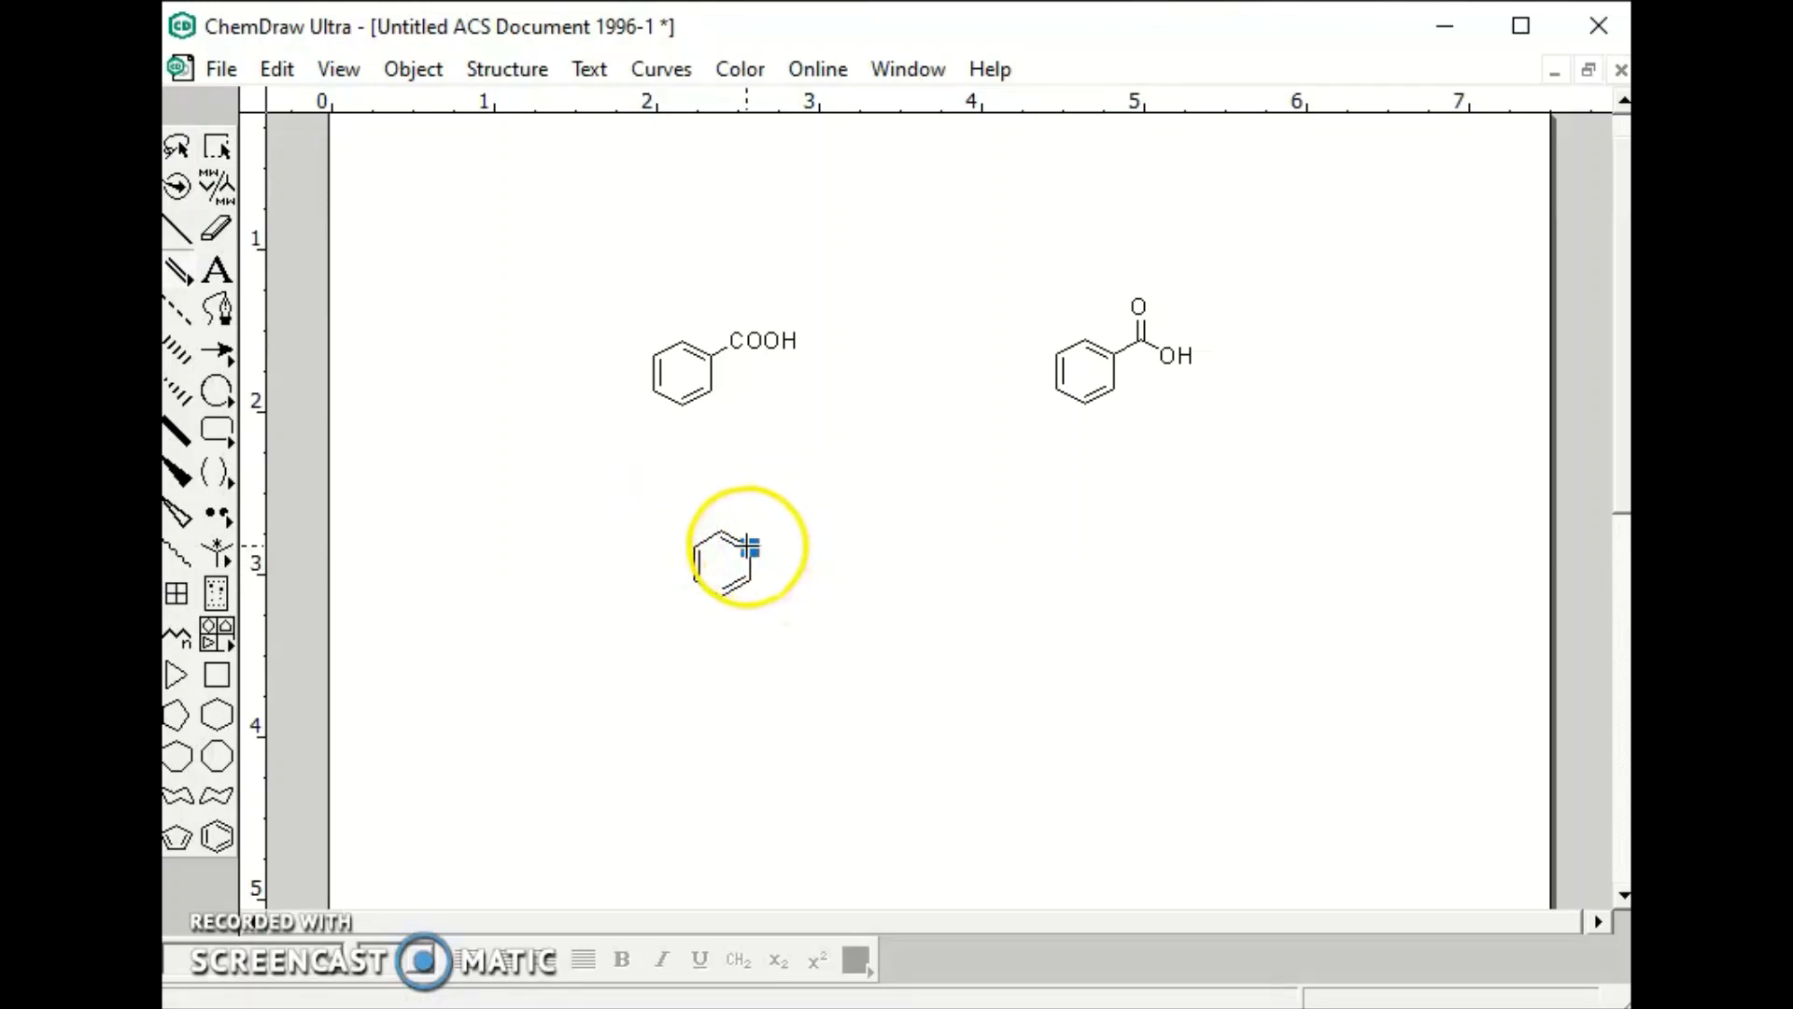
click(177, 186)
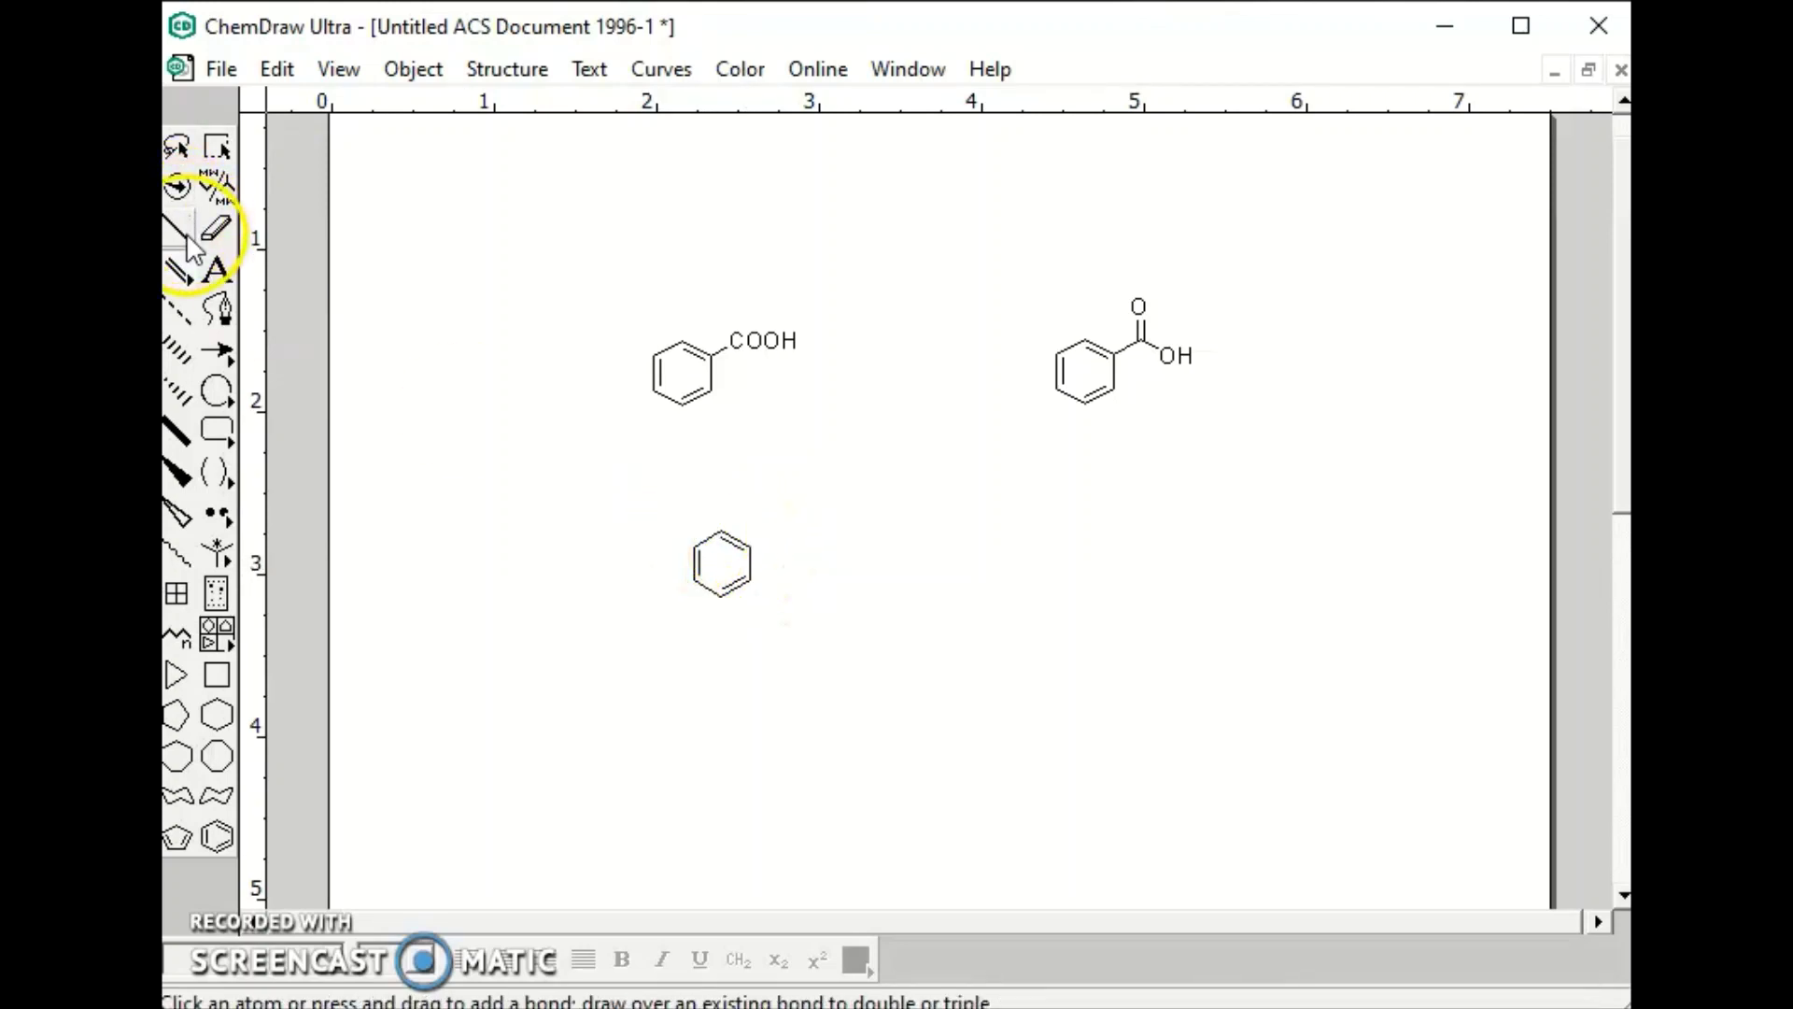
click(750, 547)
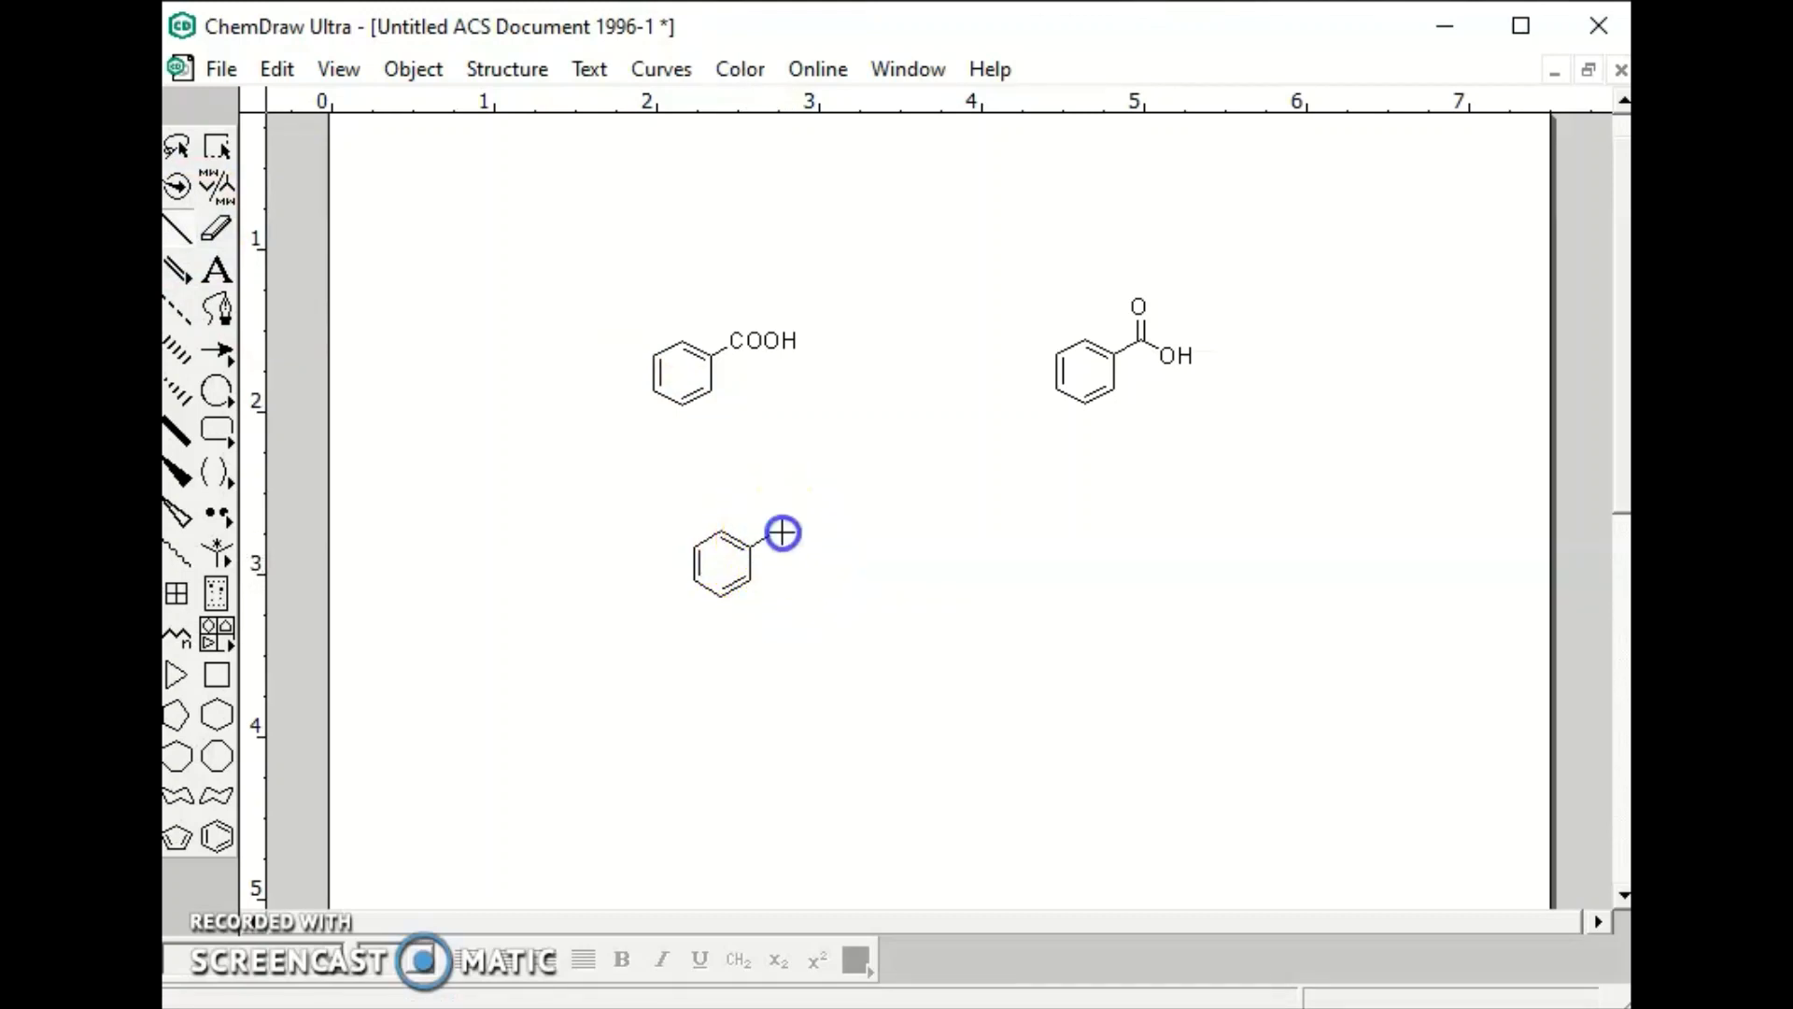
mouse_move(783, 529)
mouse_down()
mouse_move(846, 601)
mouse_move(796, 542)
mouse_up()
click(775, 512)
Label the hand-drawn structure's double-bond end O and its single-bond branch end OH to complete the carboxylic acid group
click(215, 272)
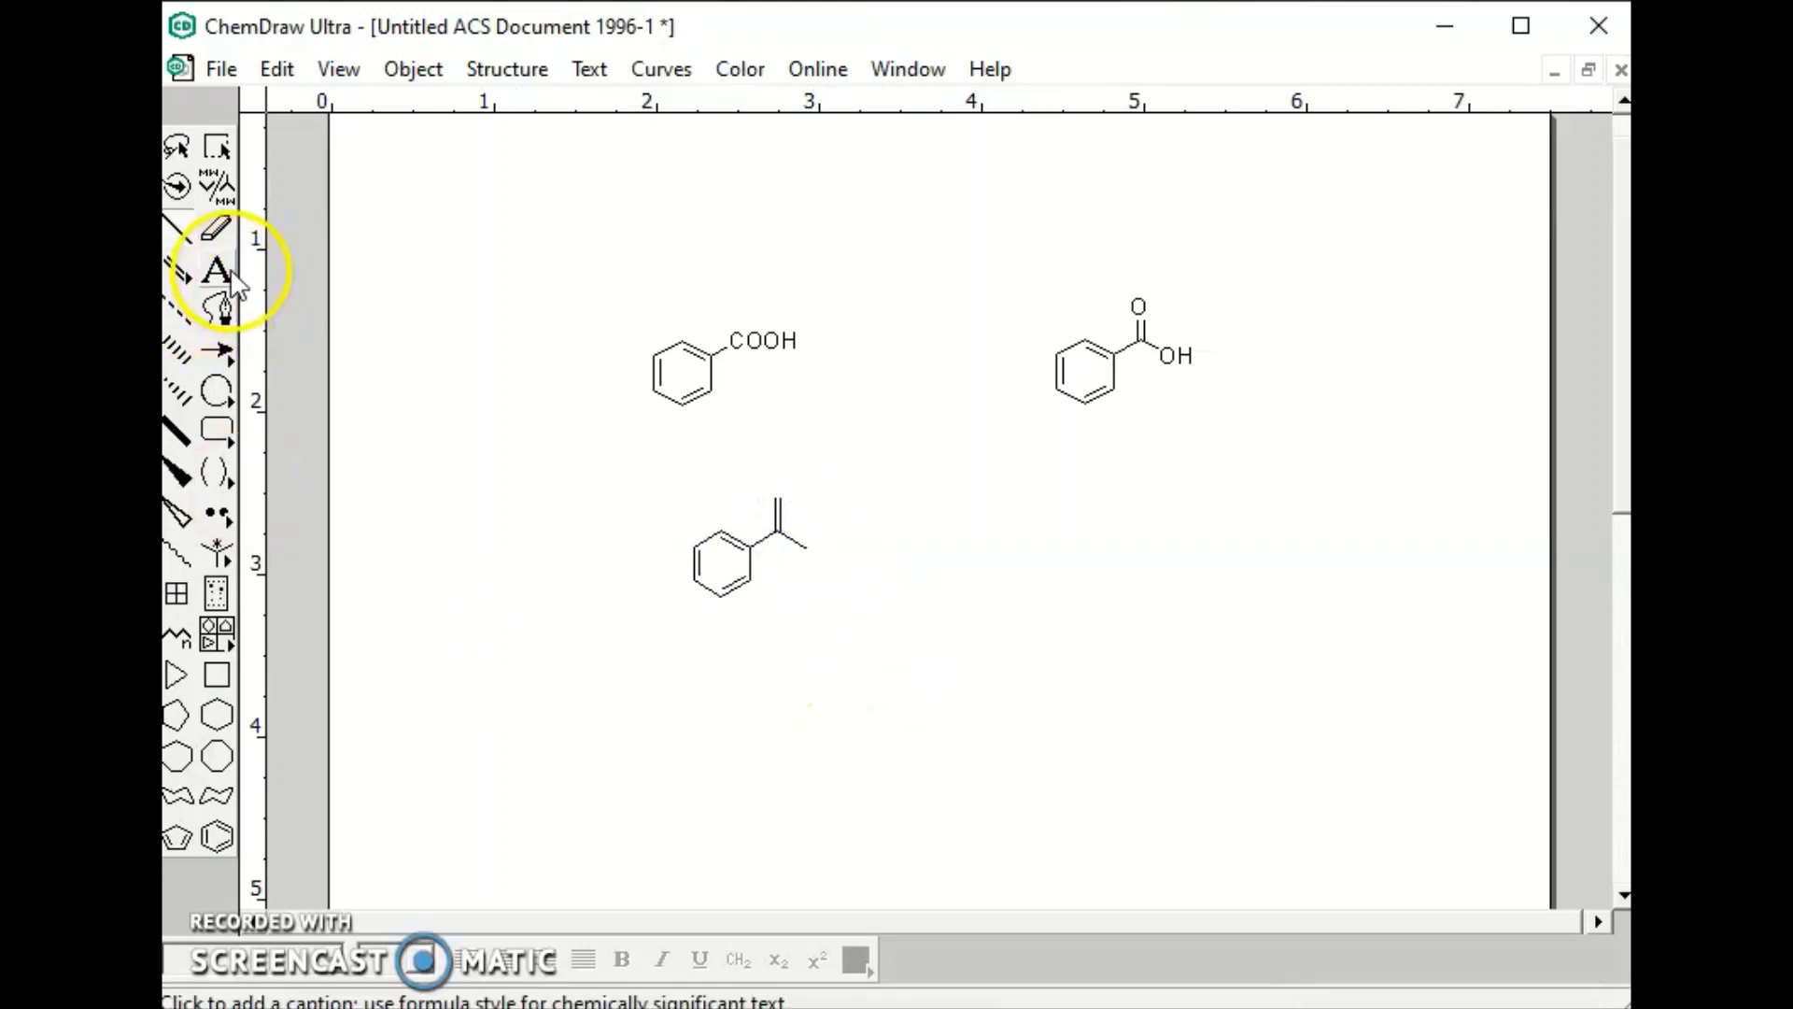
click(781, 501)
text(O)
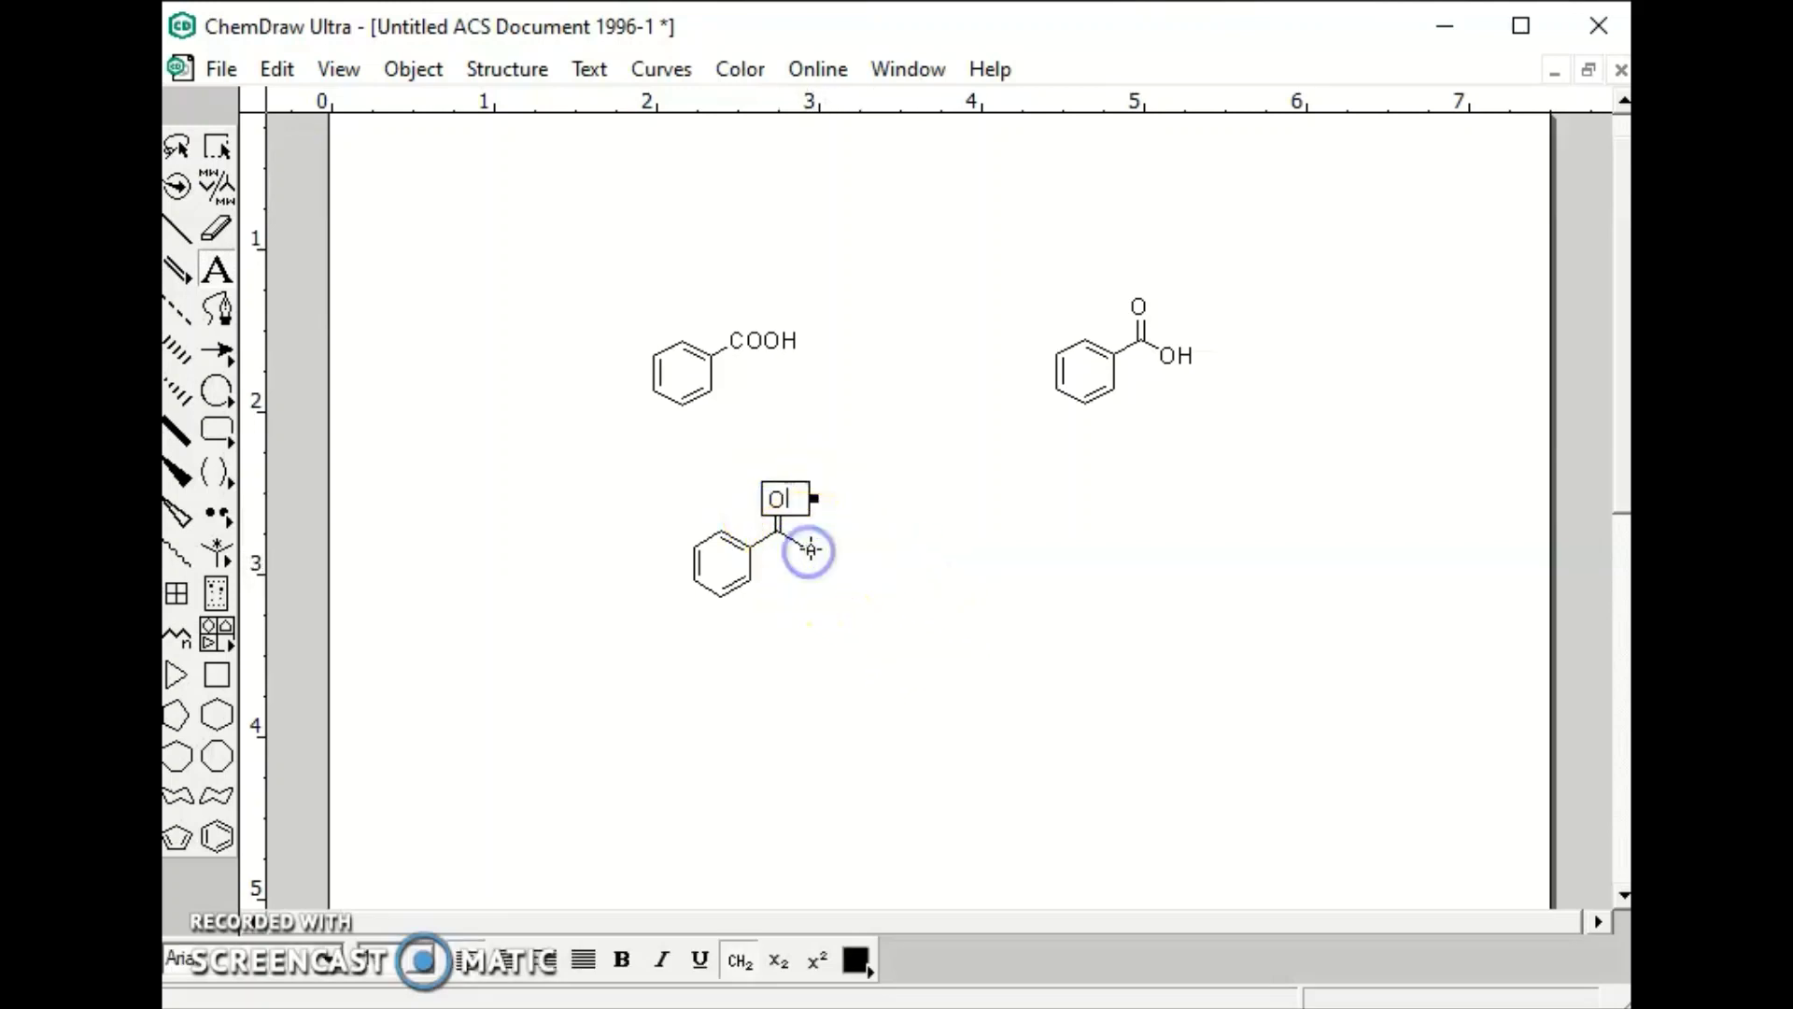
click(807, 549)
text(O)
click(854, 538)
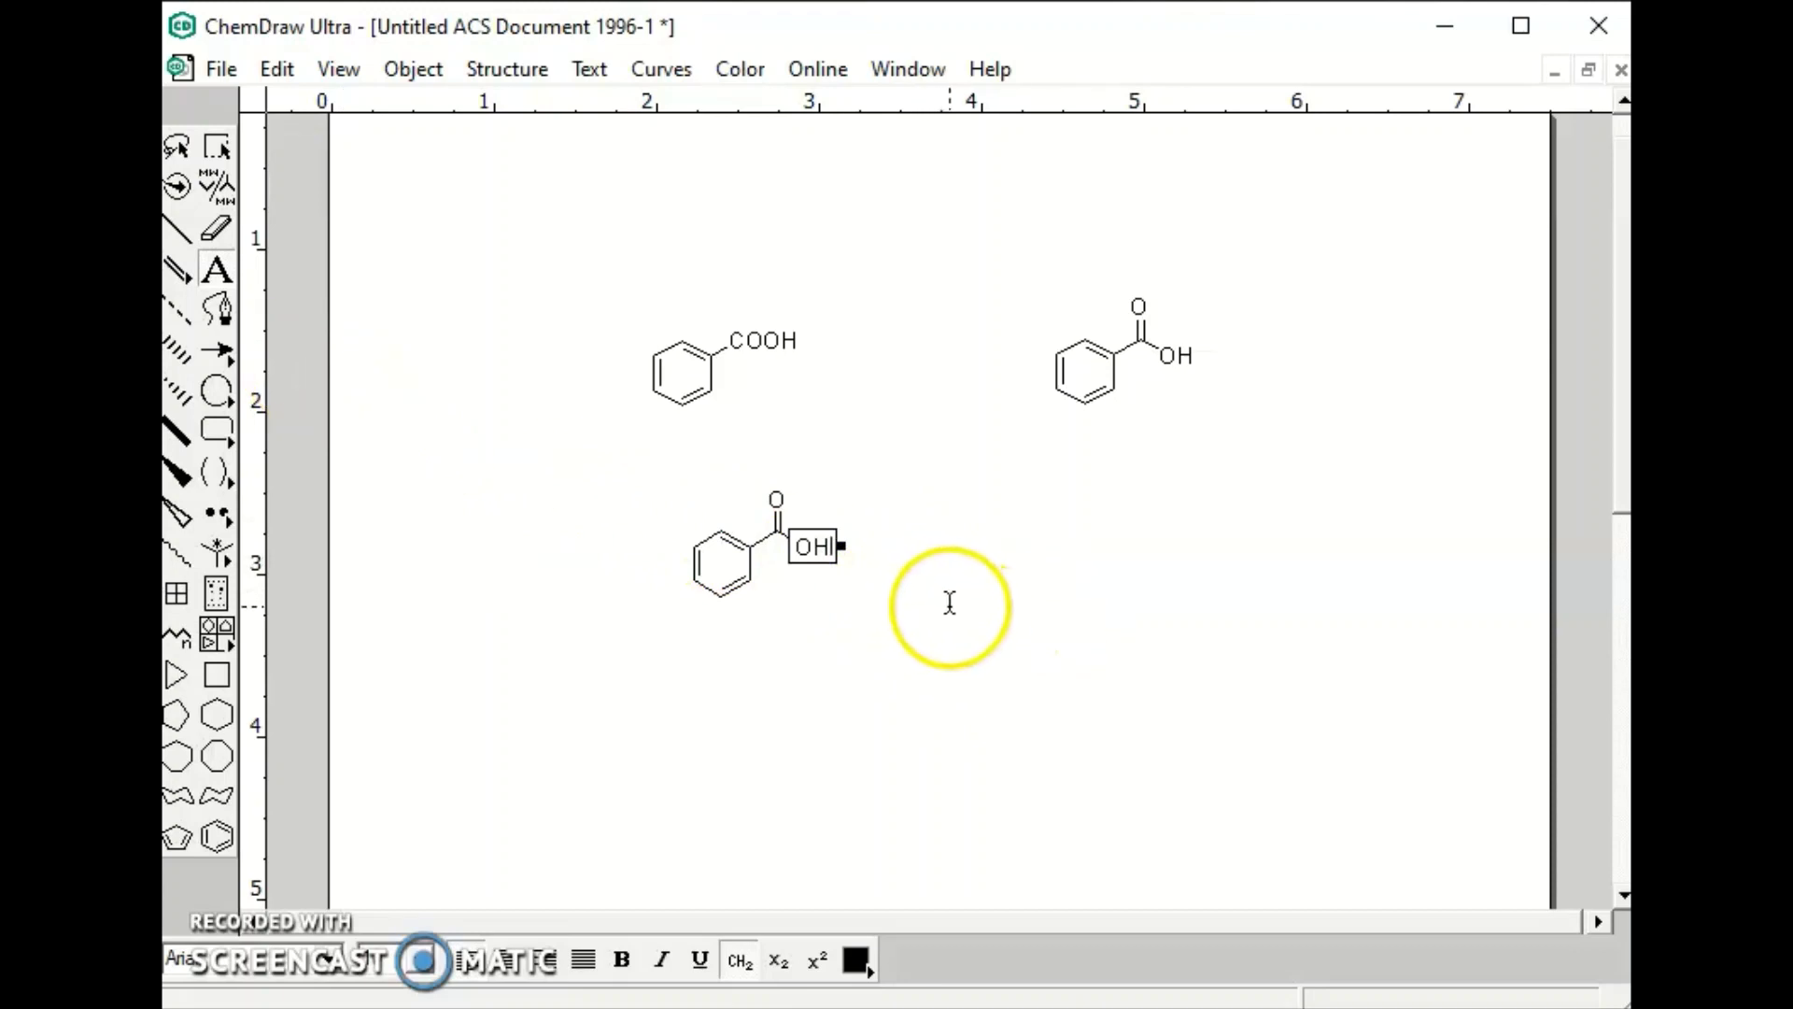
Erase the OH label from the hand-drawn structure and put OH back on the same bond end
click(215, 229)
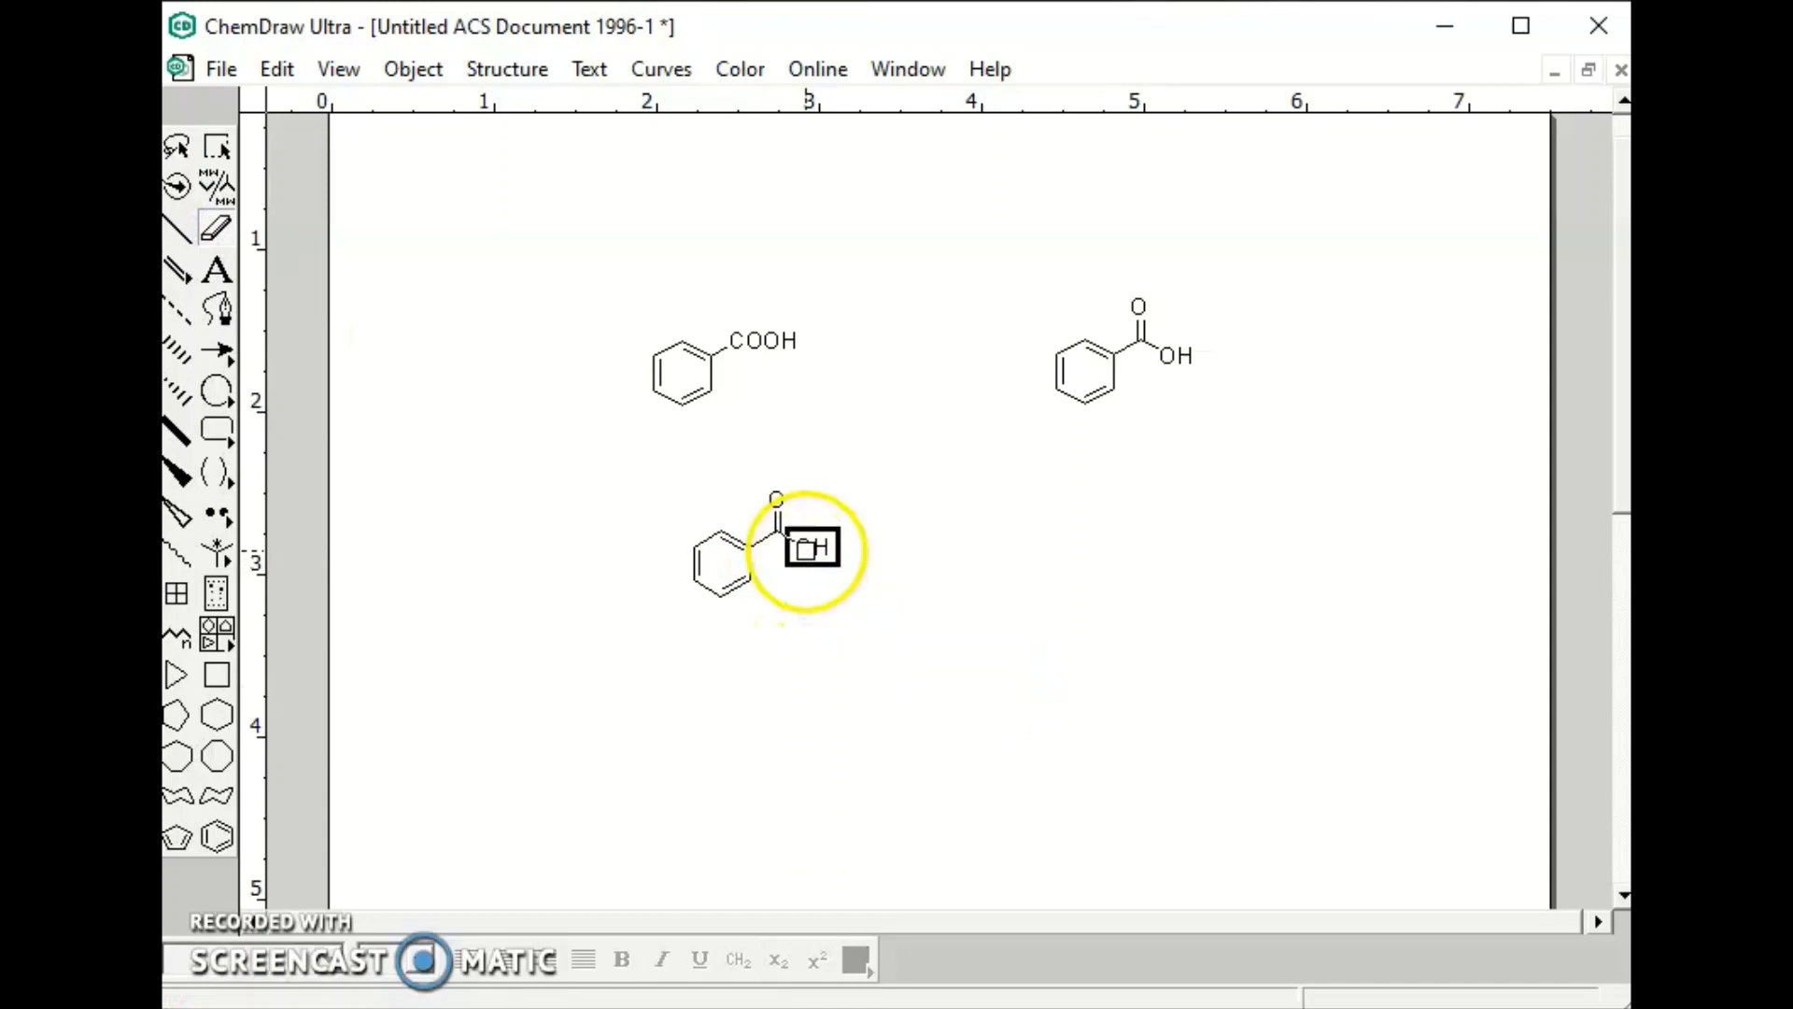
click(809, 548)
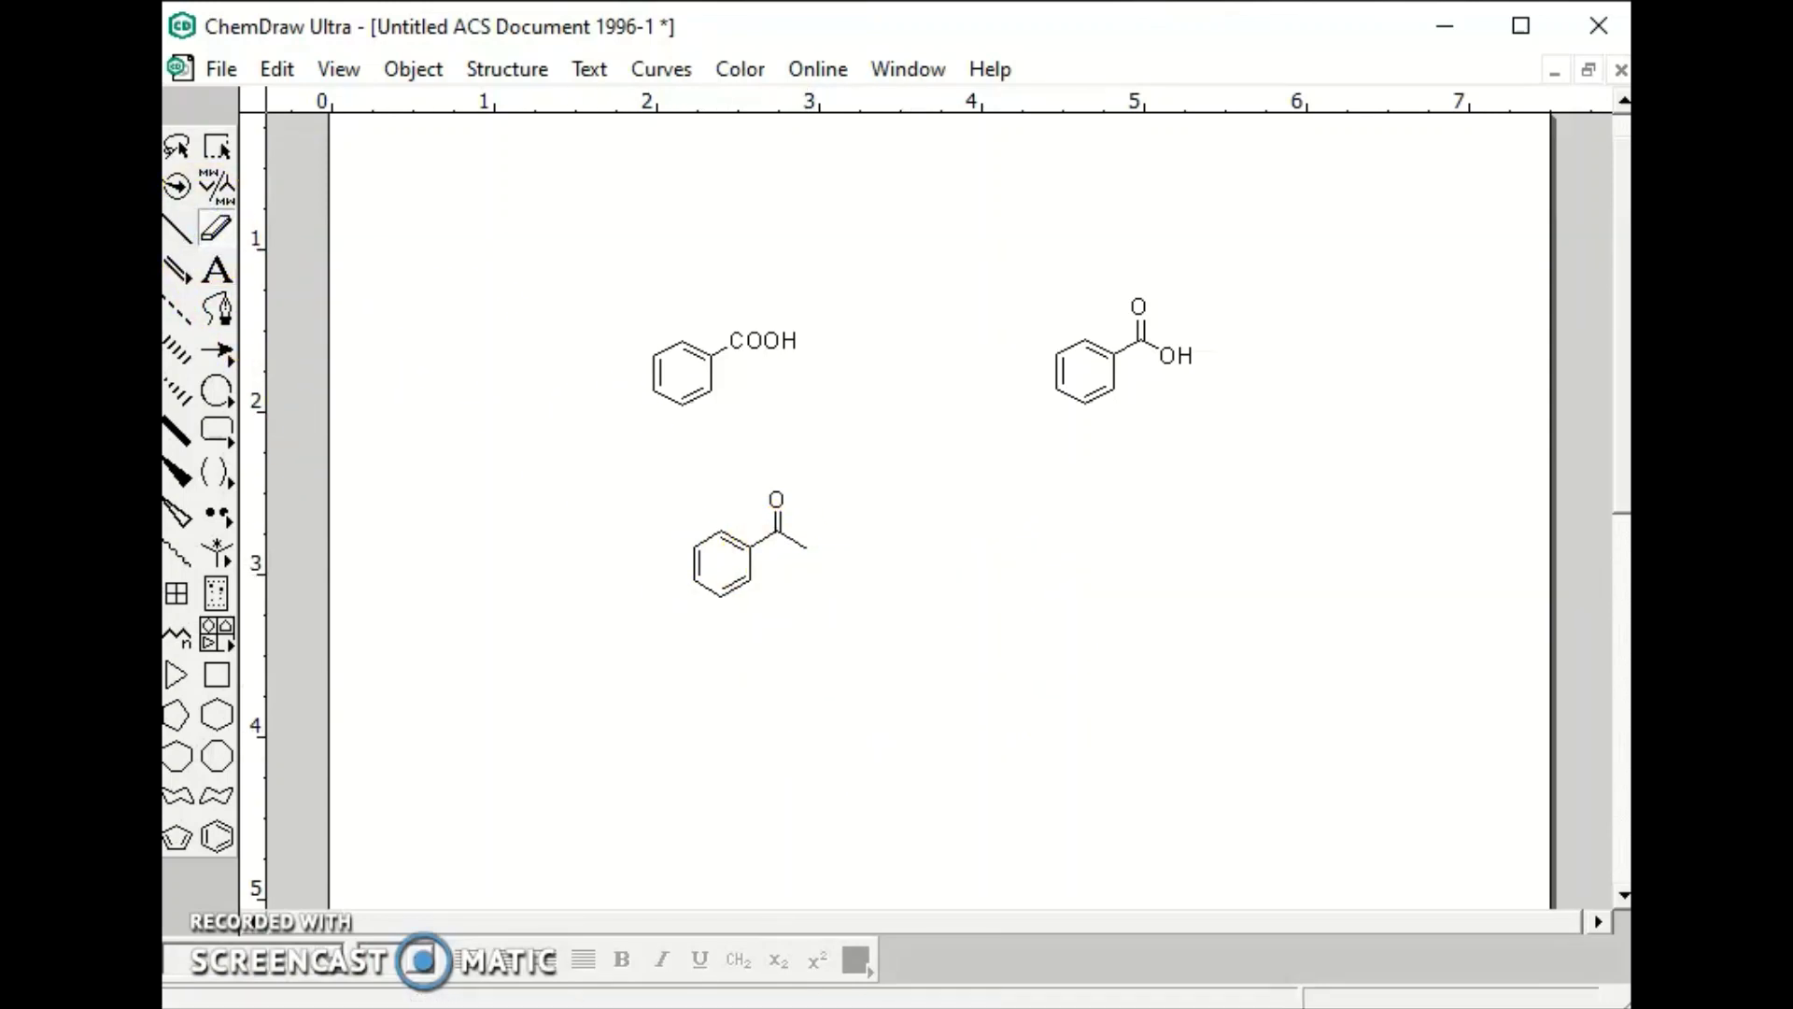
click(217, 147)
click(1105, 664)
click(1150, 634)
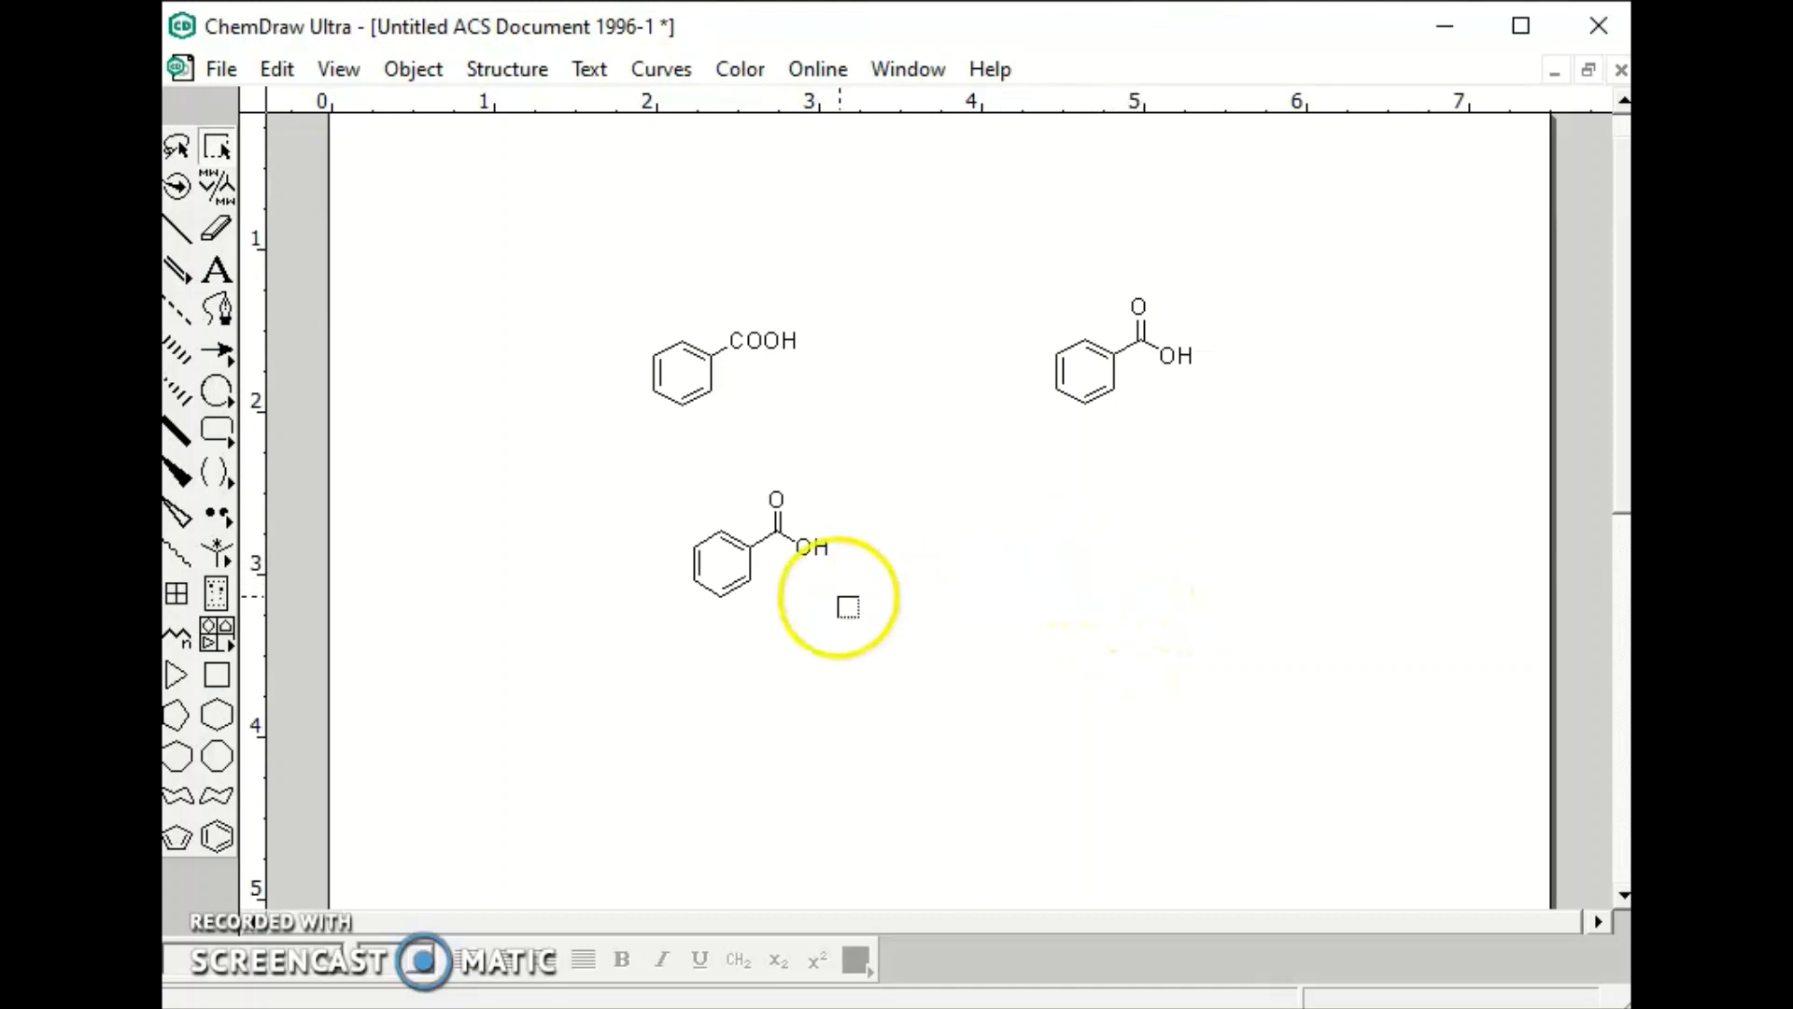
Add a lone pair symbol above the OH oxygen and above the carbonyl oxygen of the hand-drawn structure
click(222, 516)
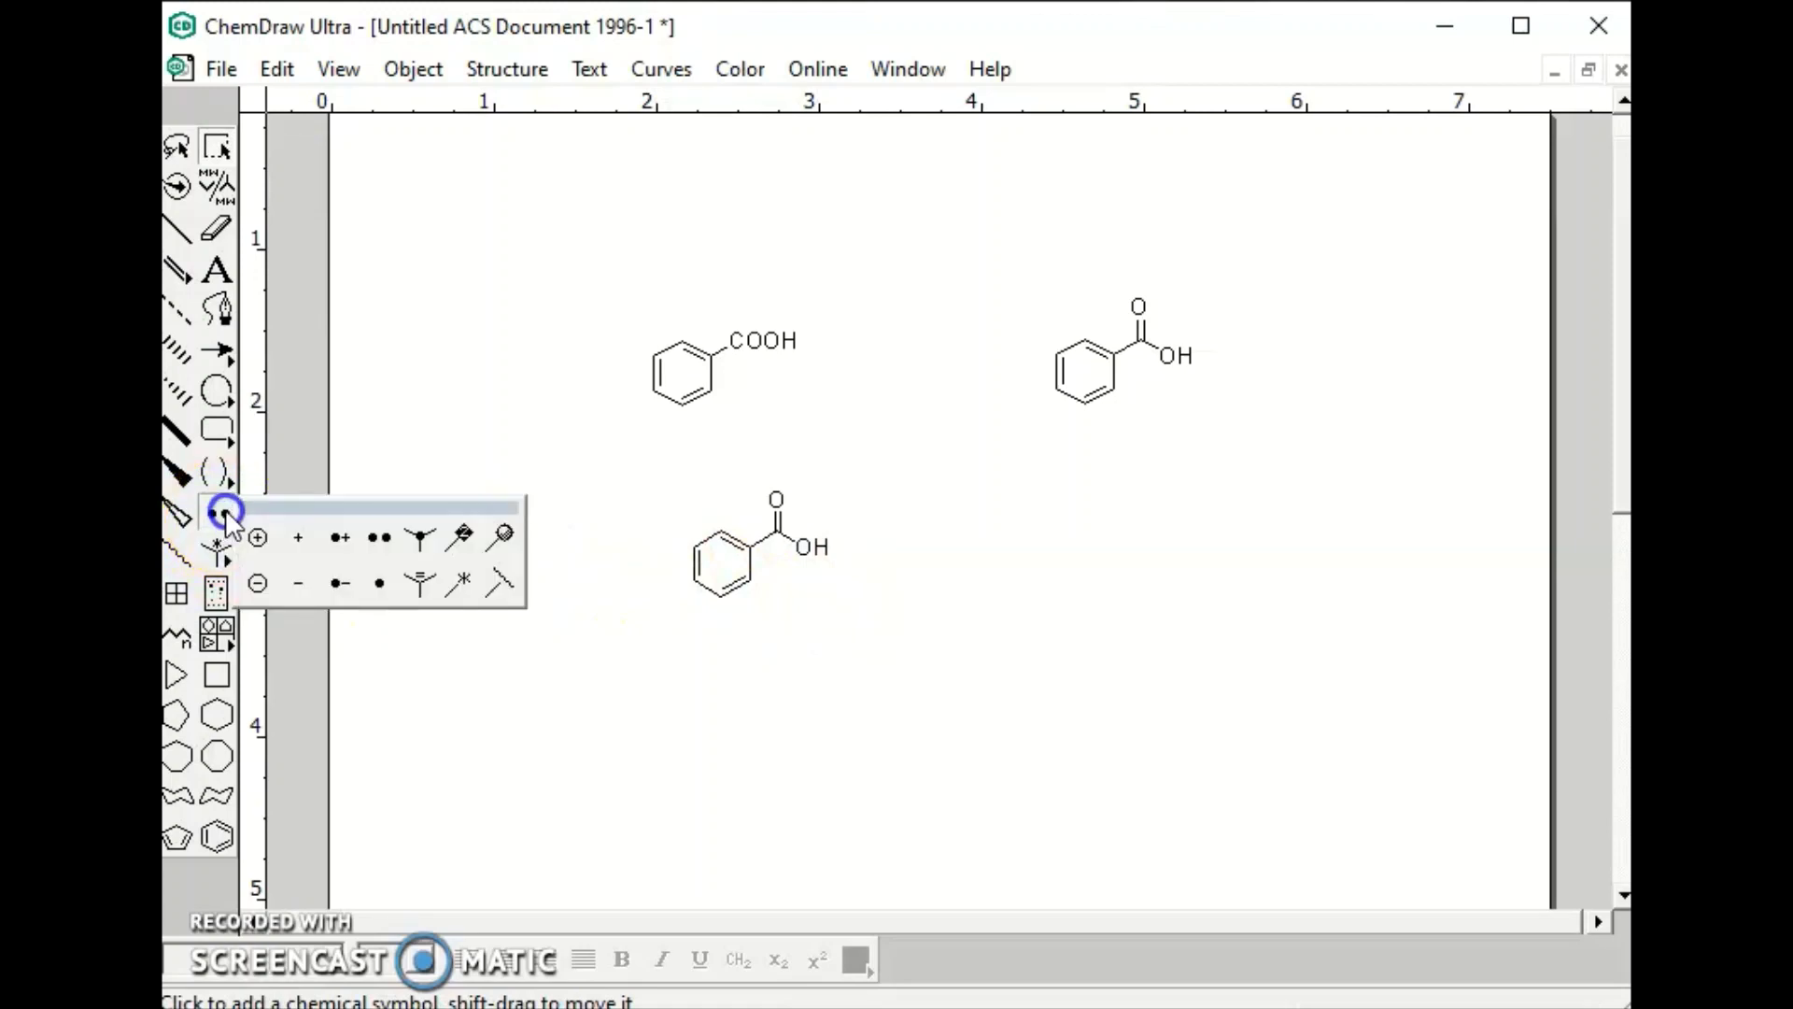
drag(224, 519, 383, 541)
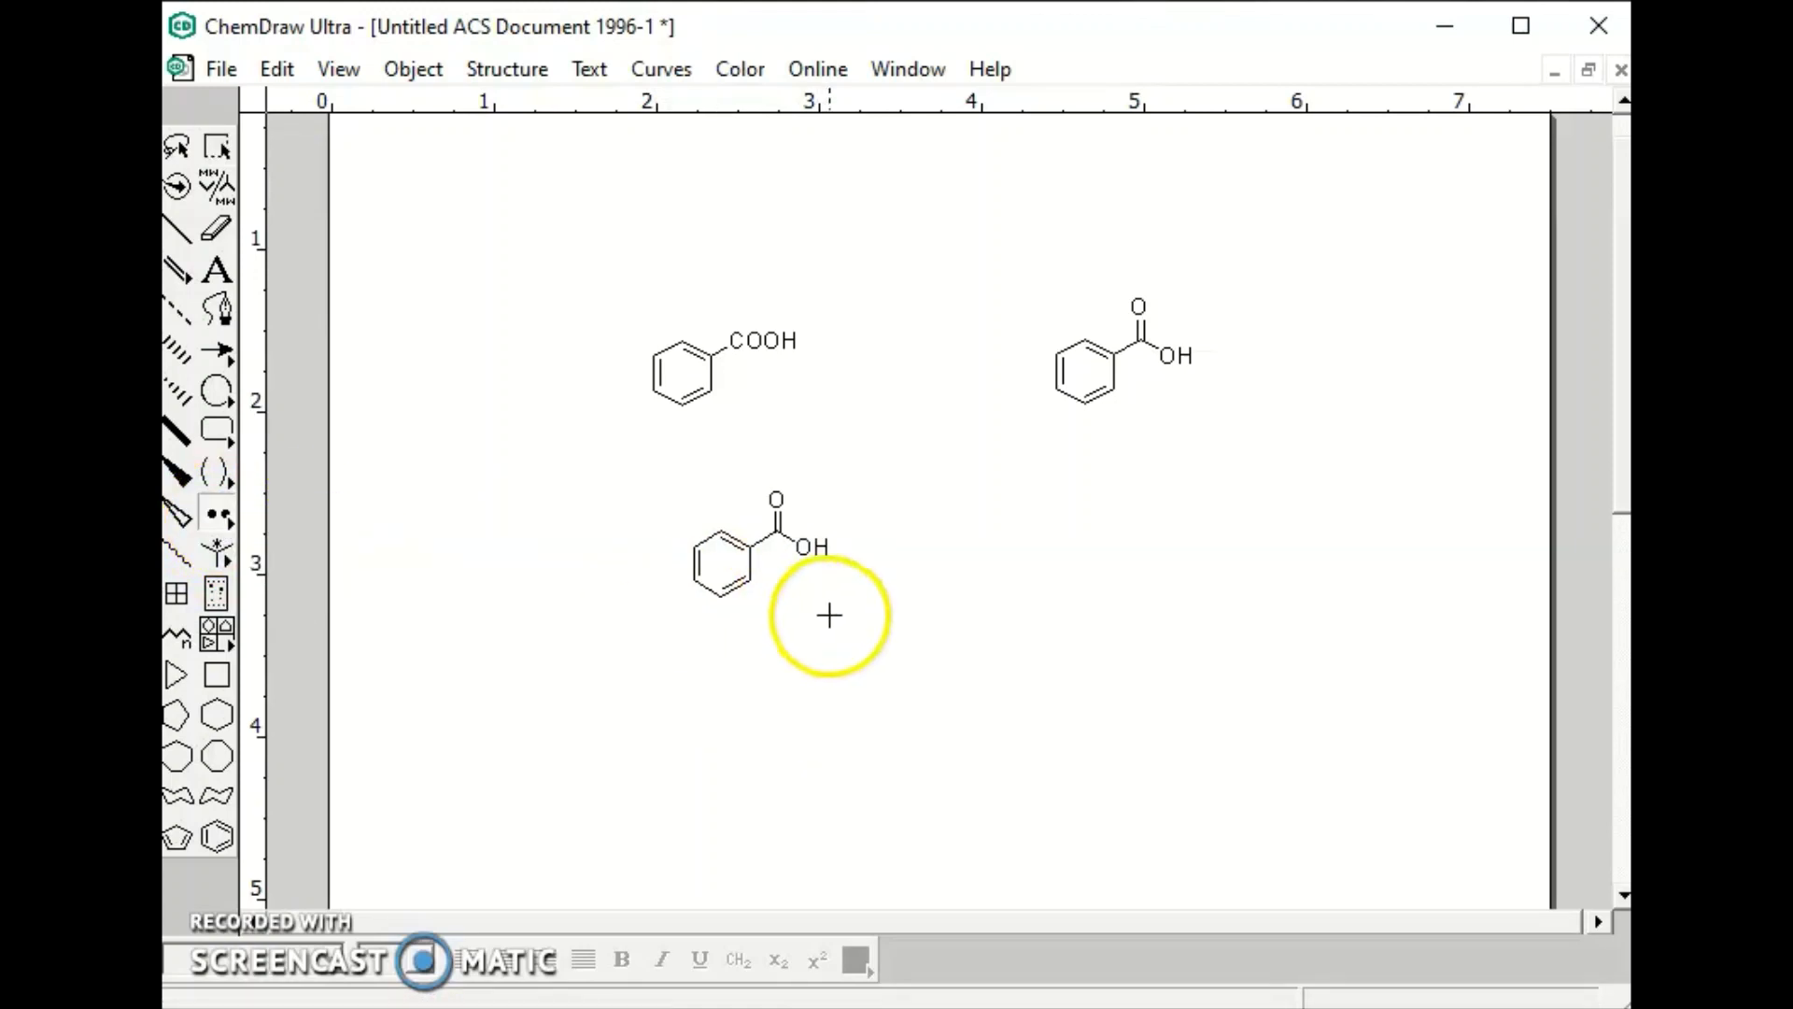
click(805, 545)
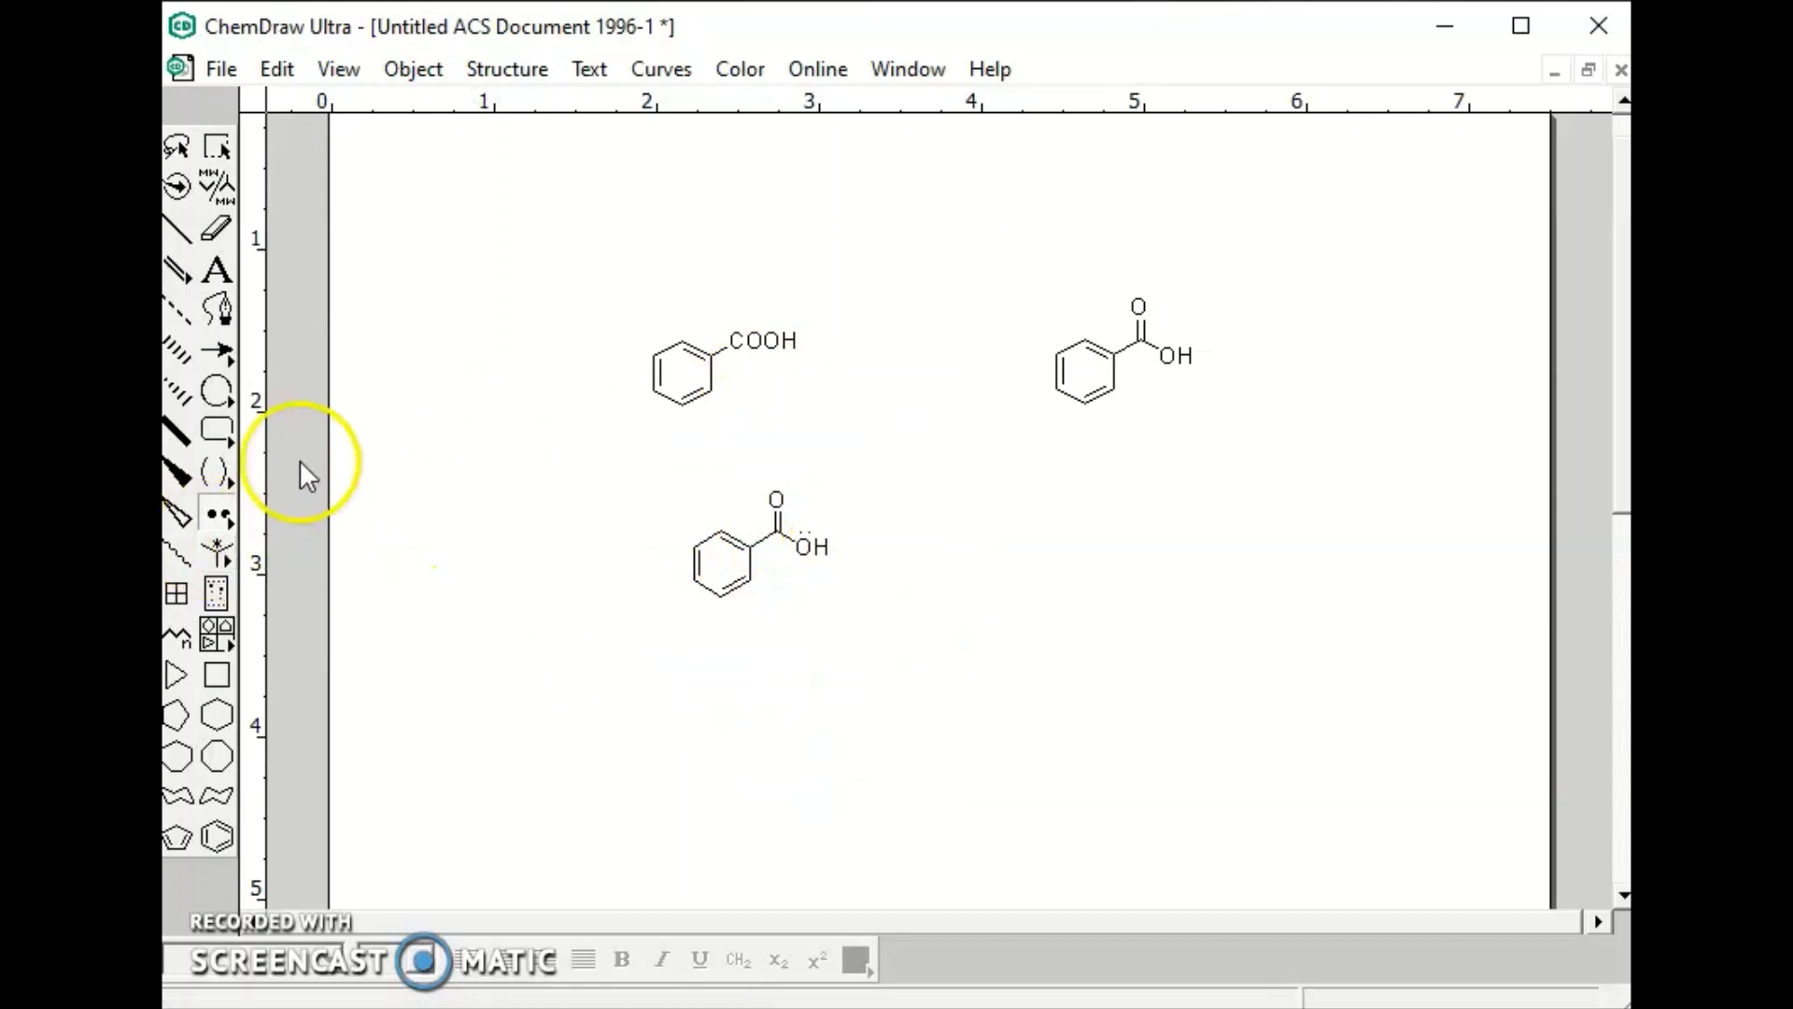
click(776, 498)
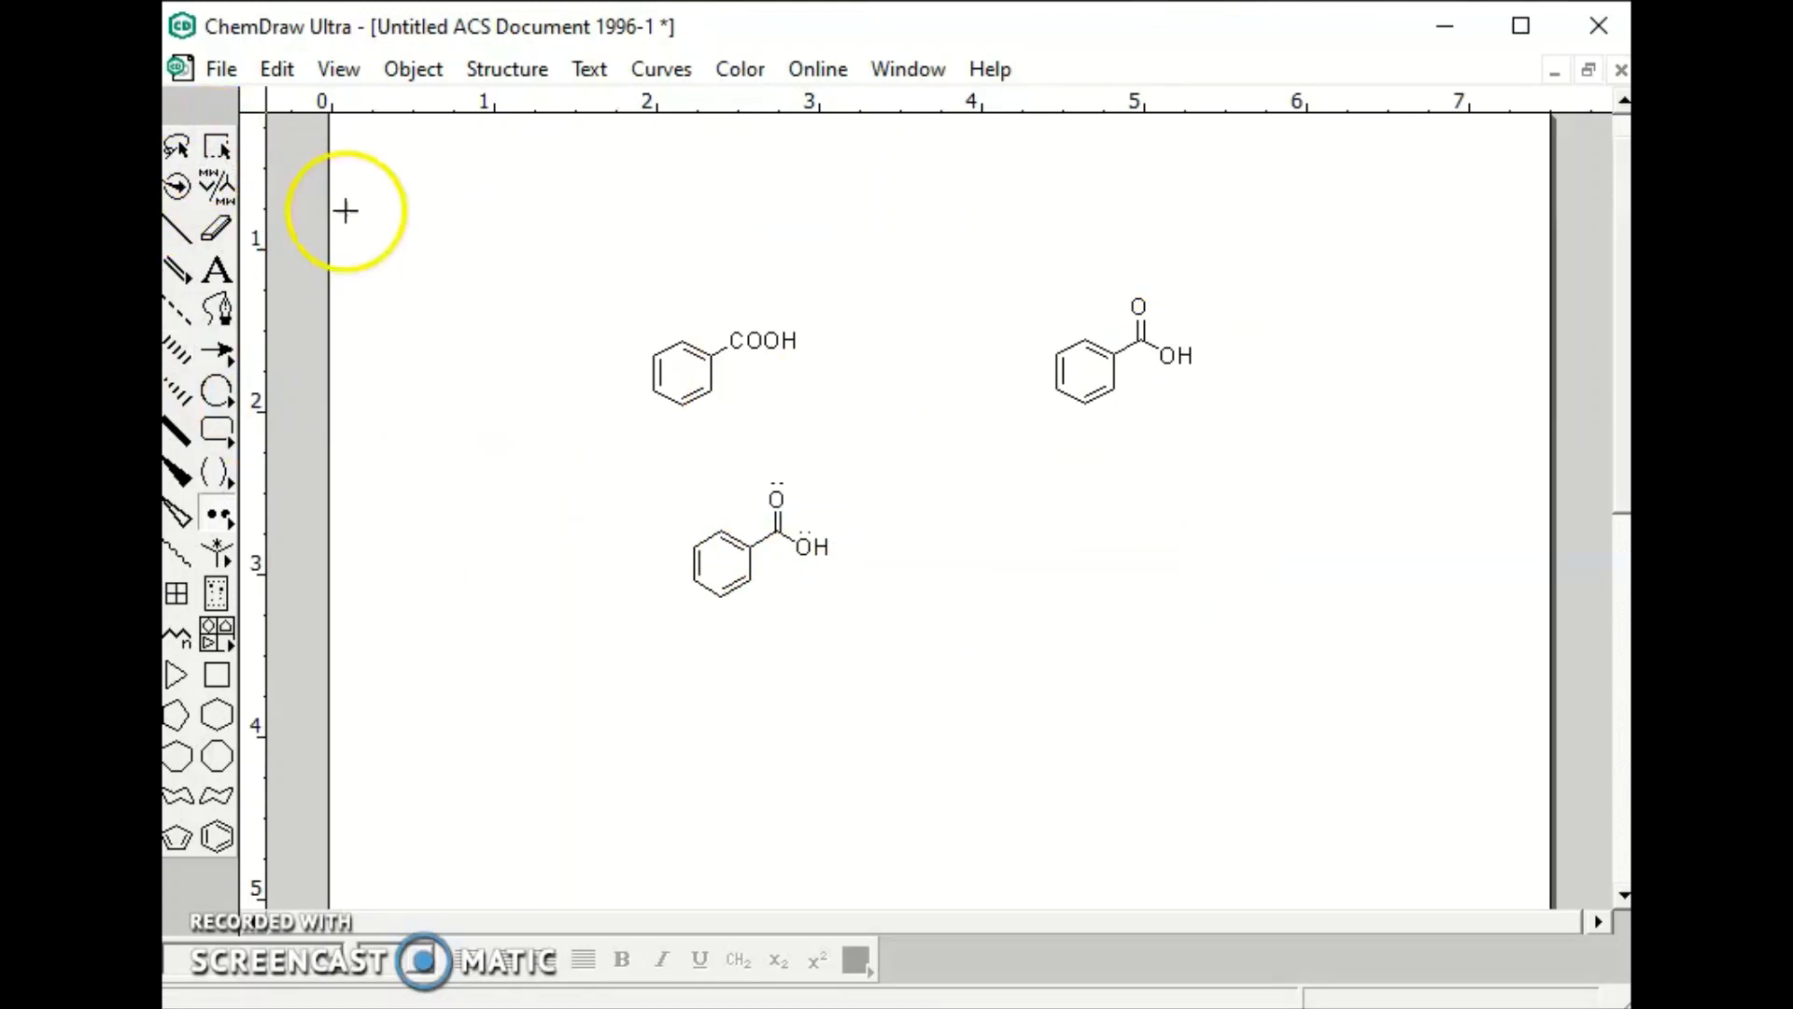
Attach single bonds to the five free ring carbons of the cyclohexane-template benzoic acid and extend the one opposite the acid group into a four-carbon chain
click(177, 228)
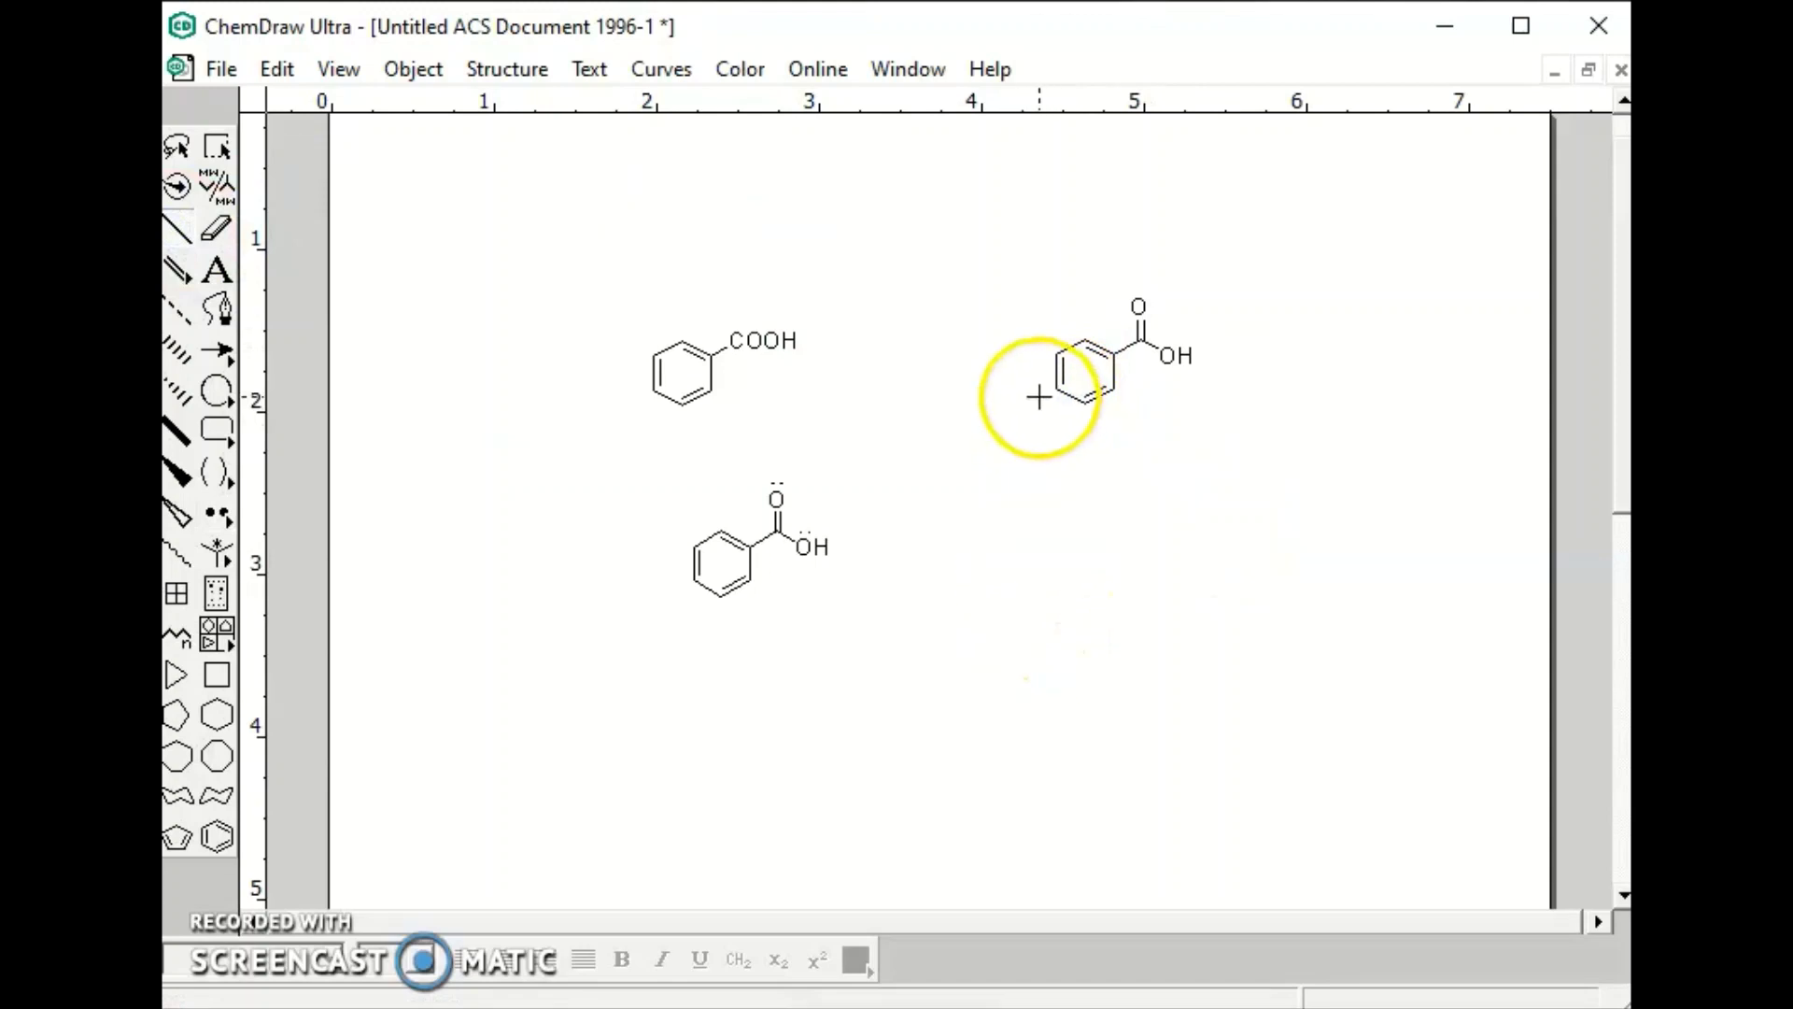
click(1053, 383)
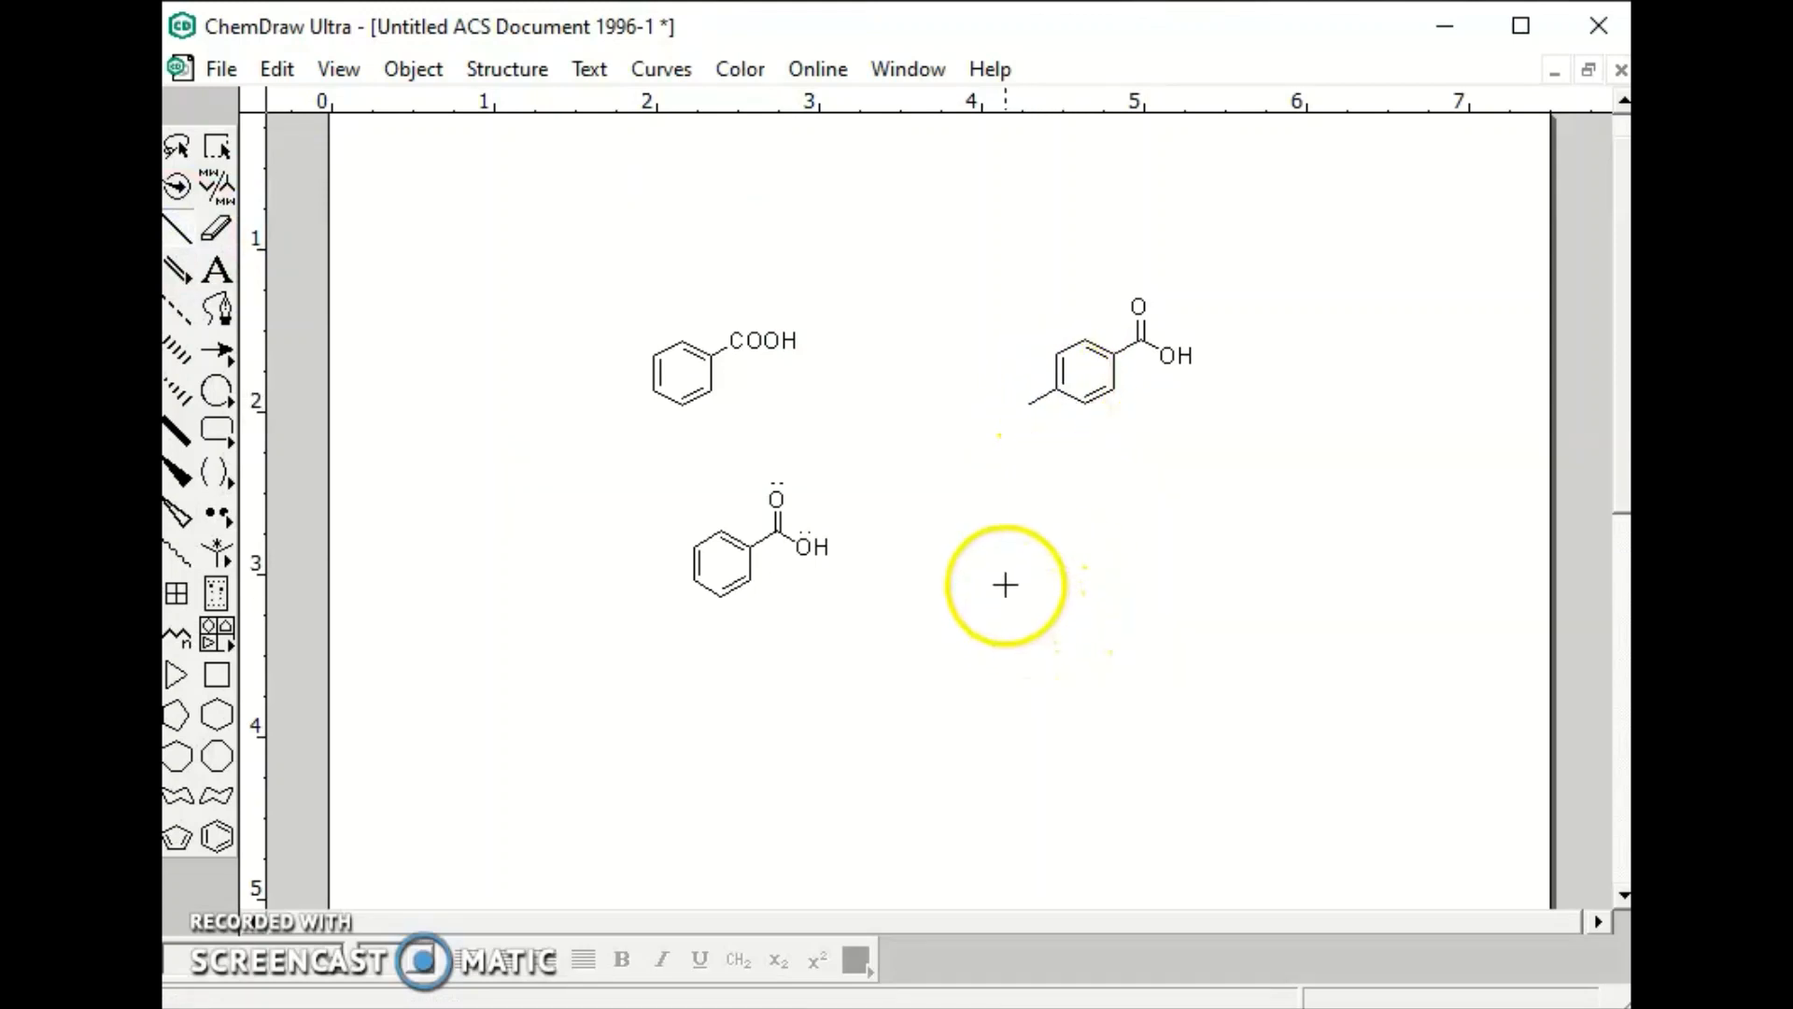
click(1054, 346)
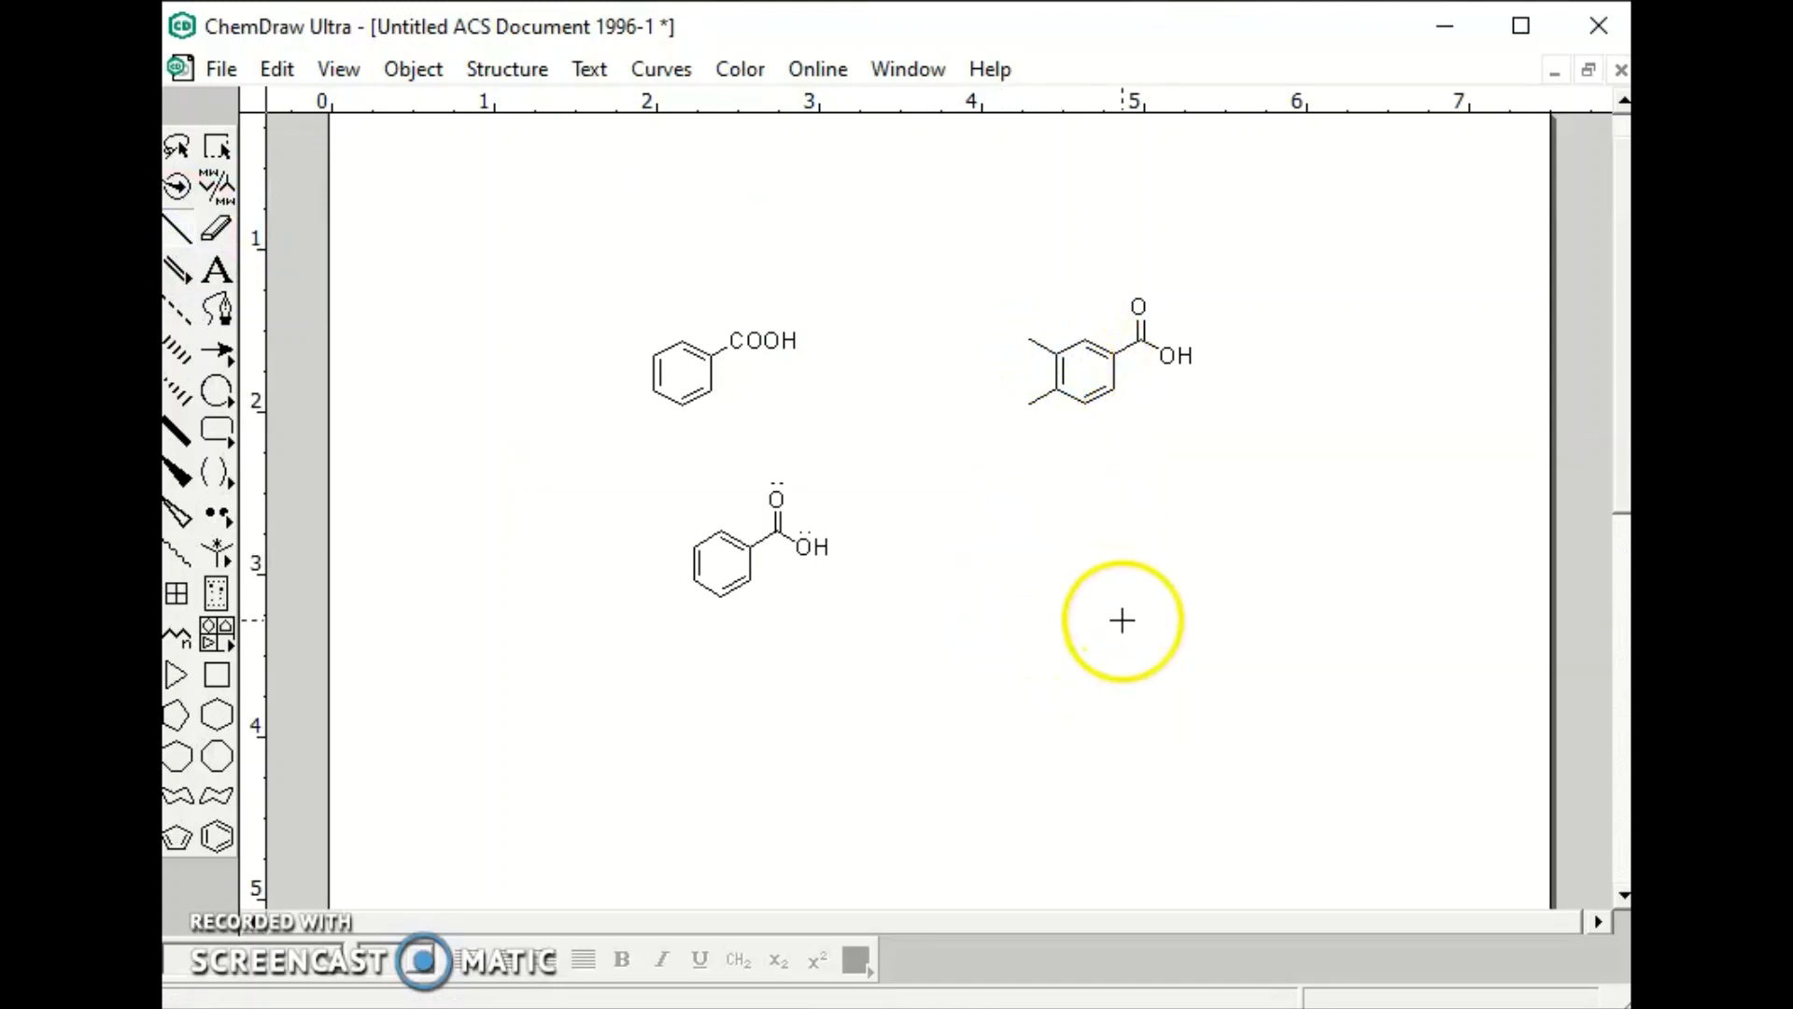
click(1087, 401)
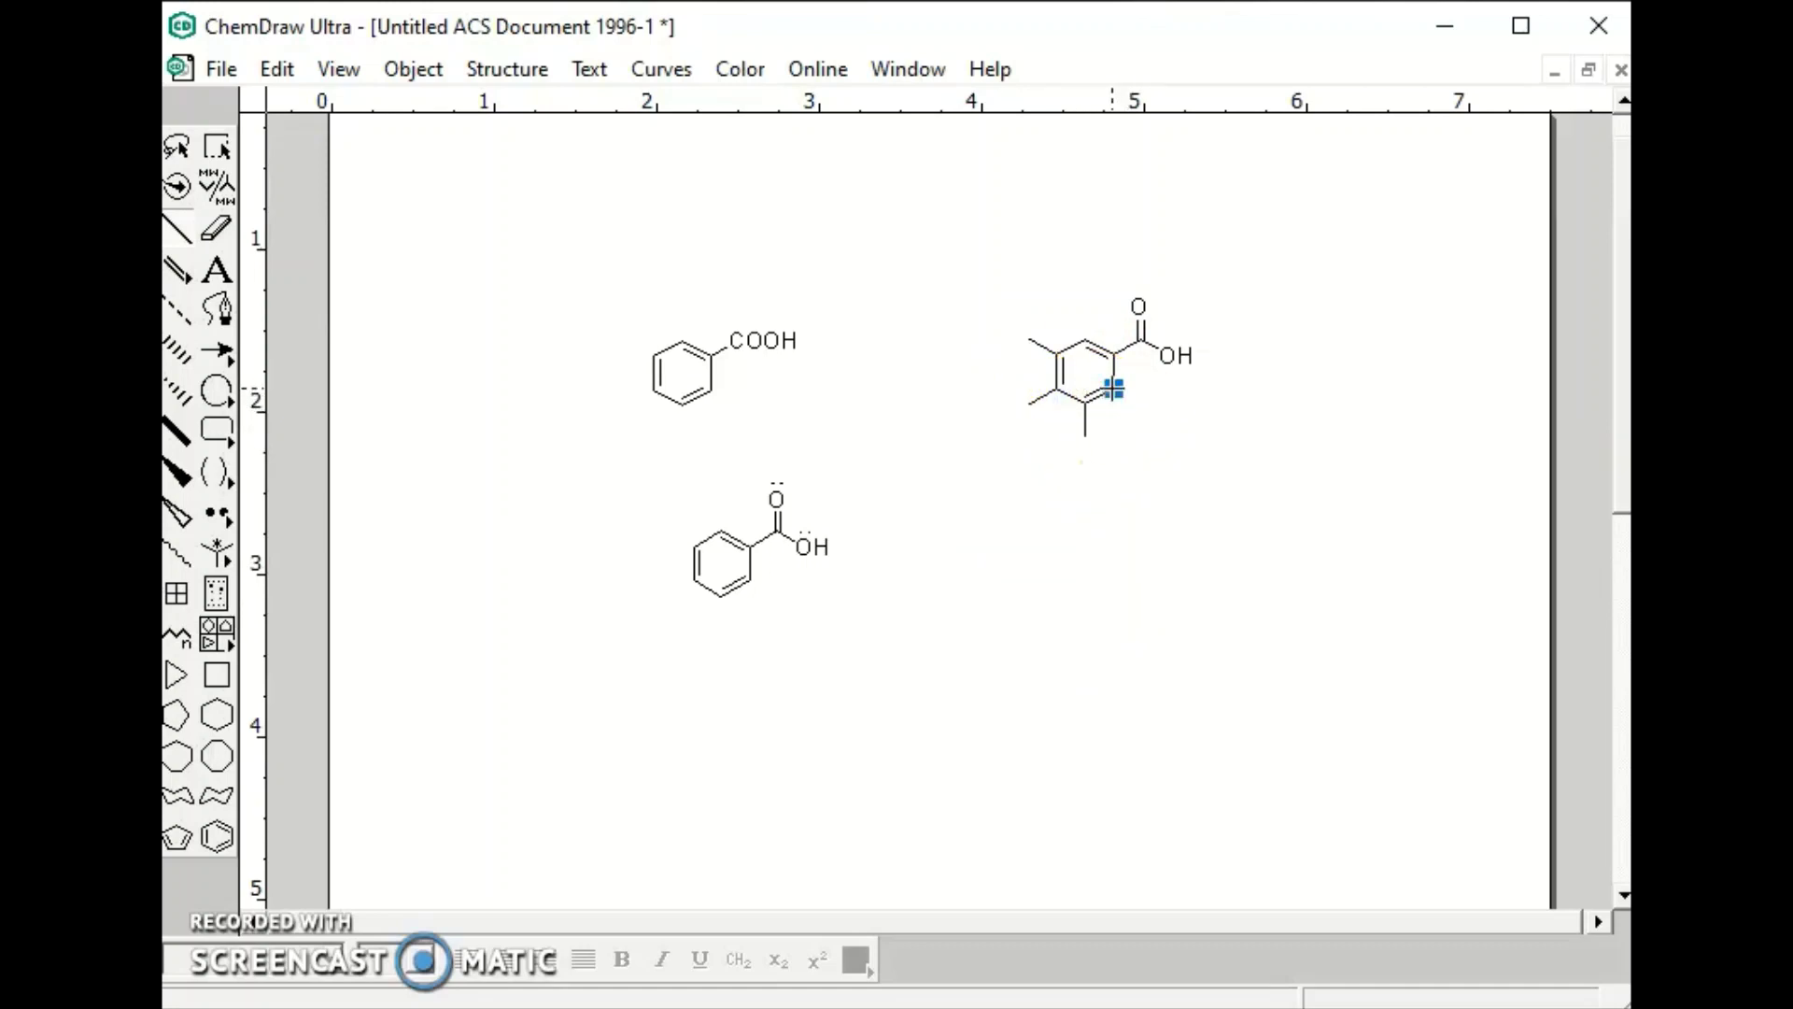
click(1087, 336)
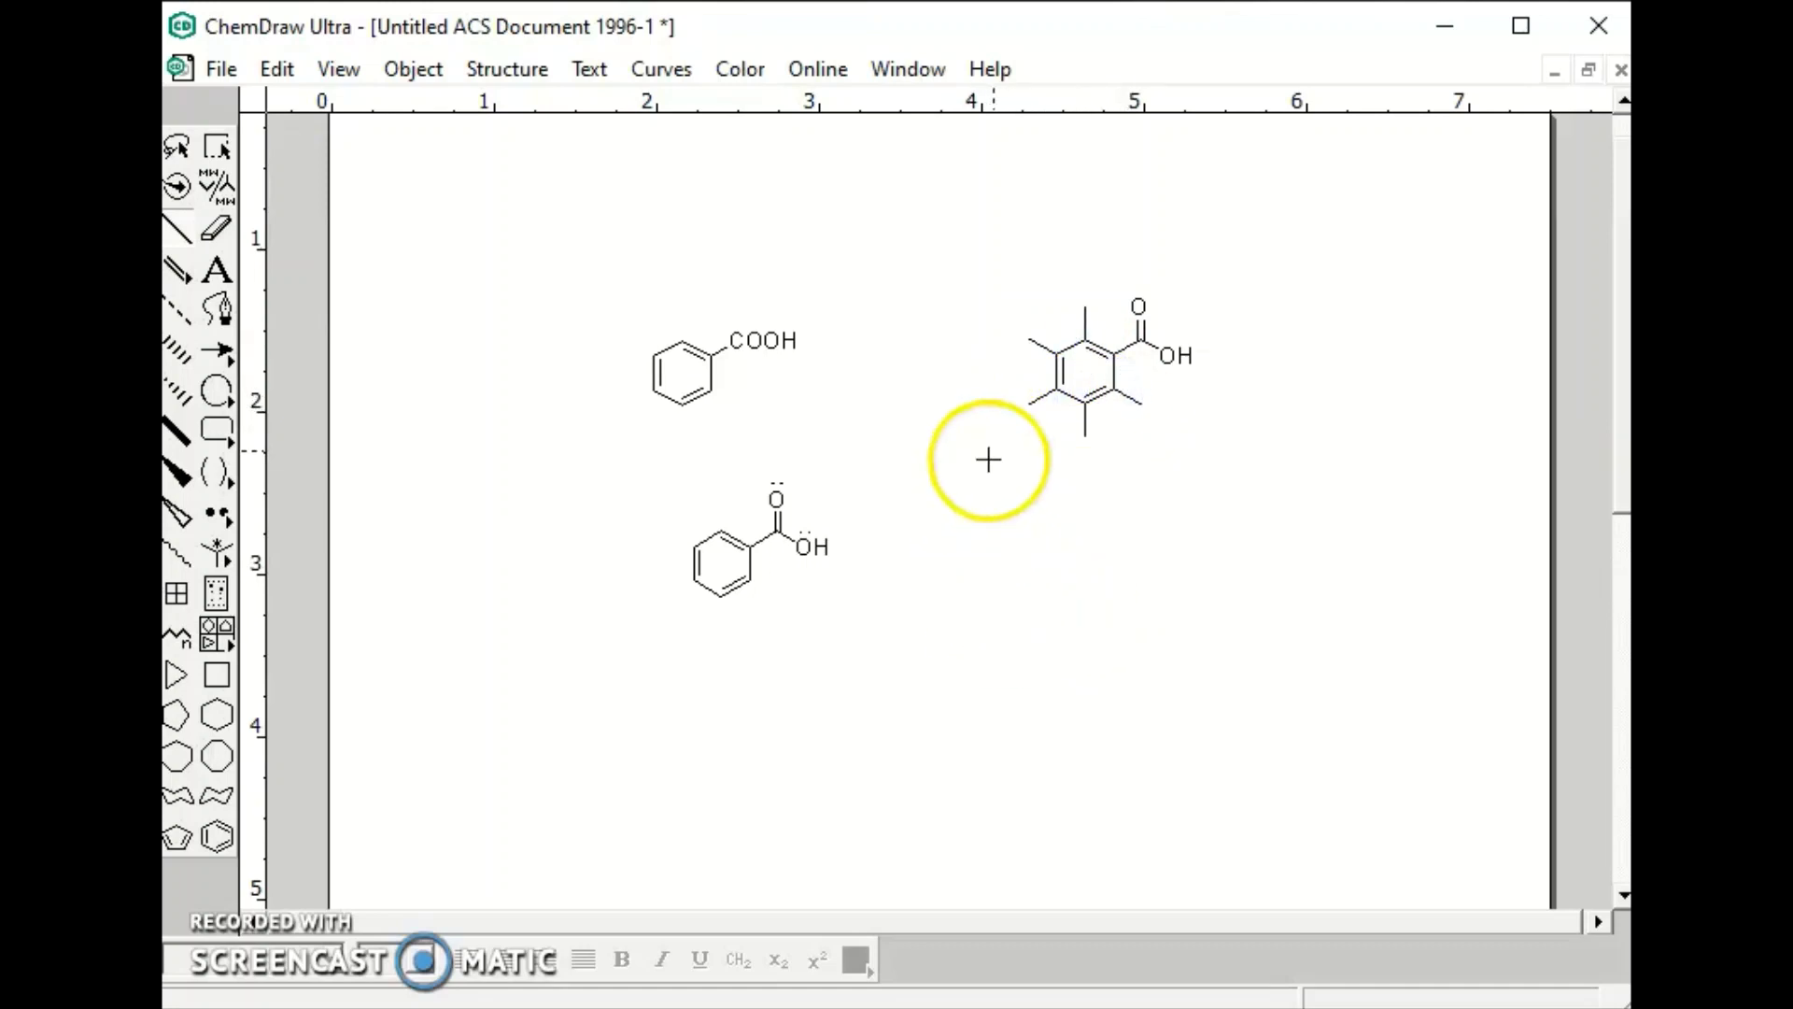
click(1029, 402)
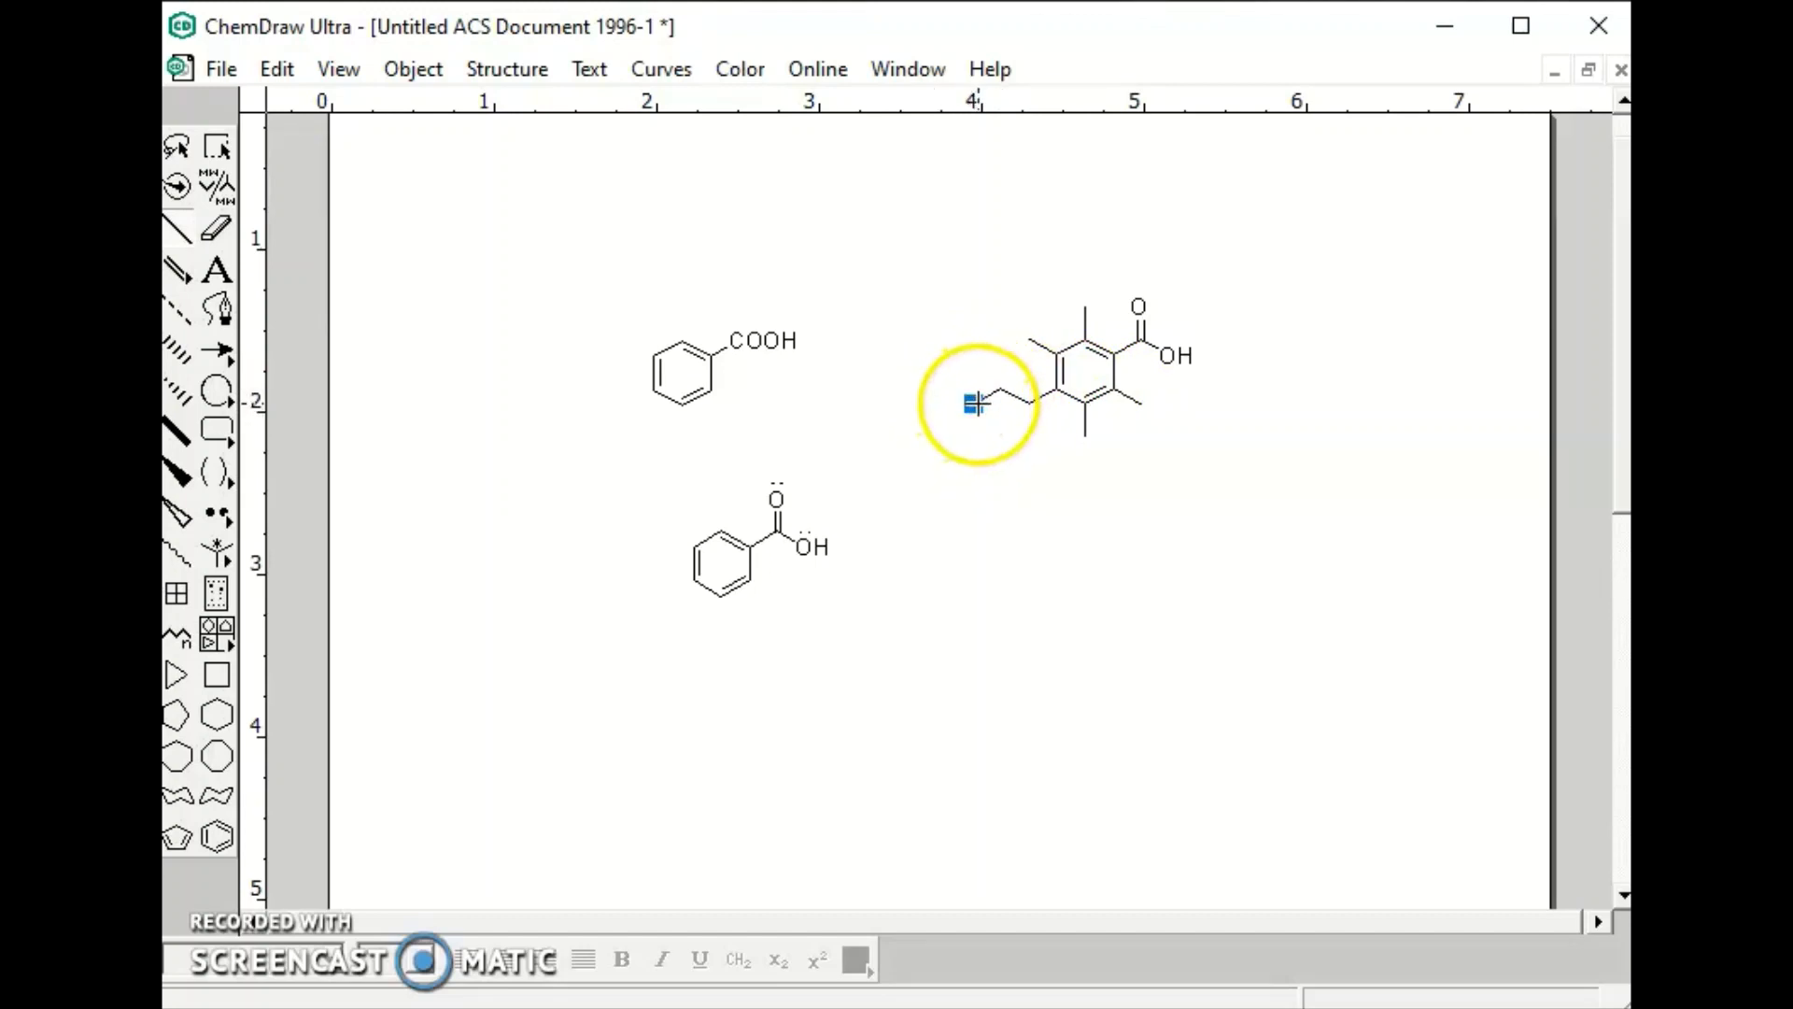
click(975, 404)
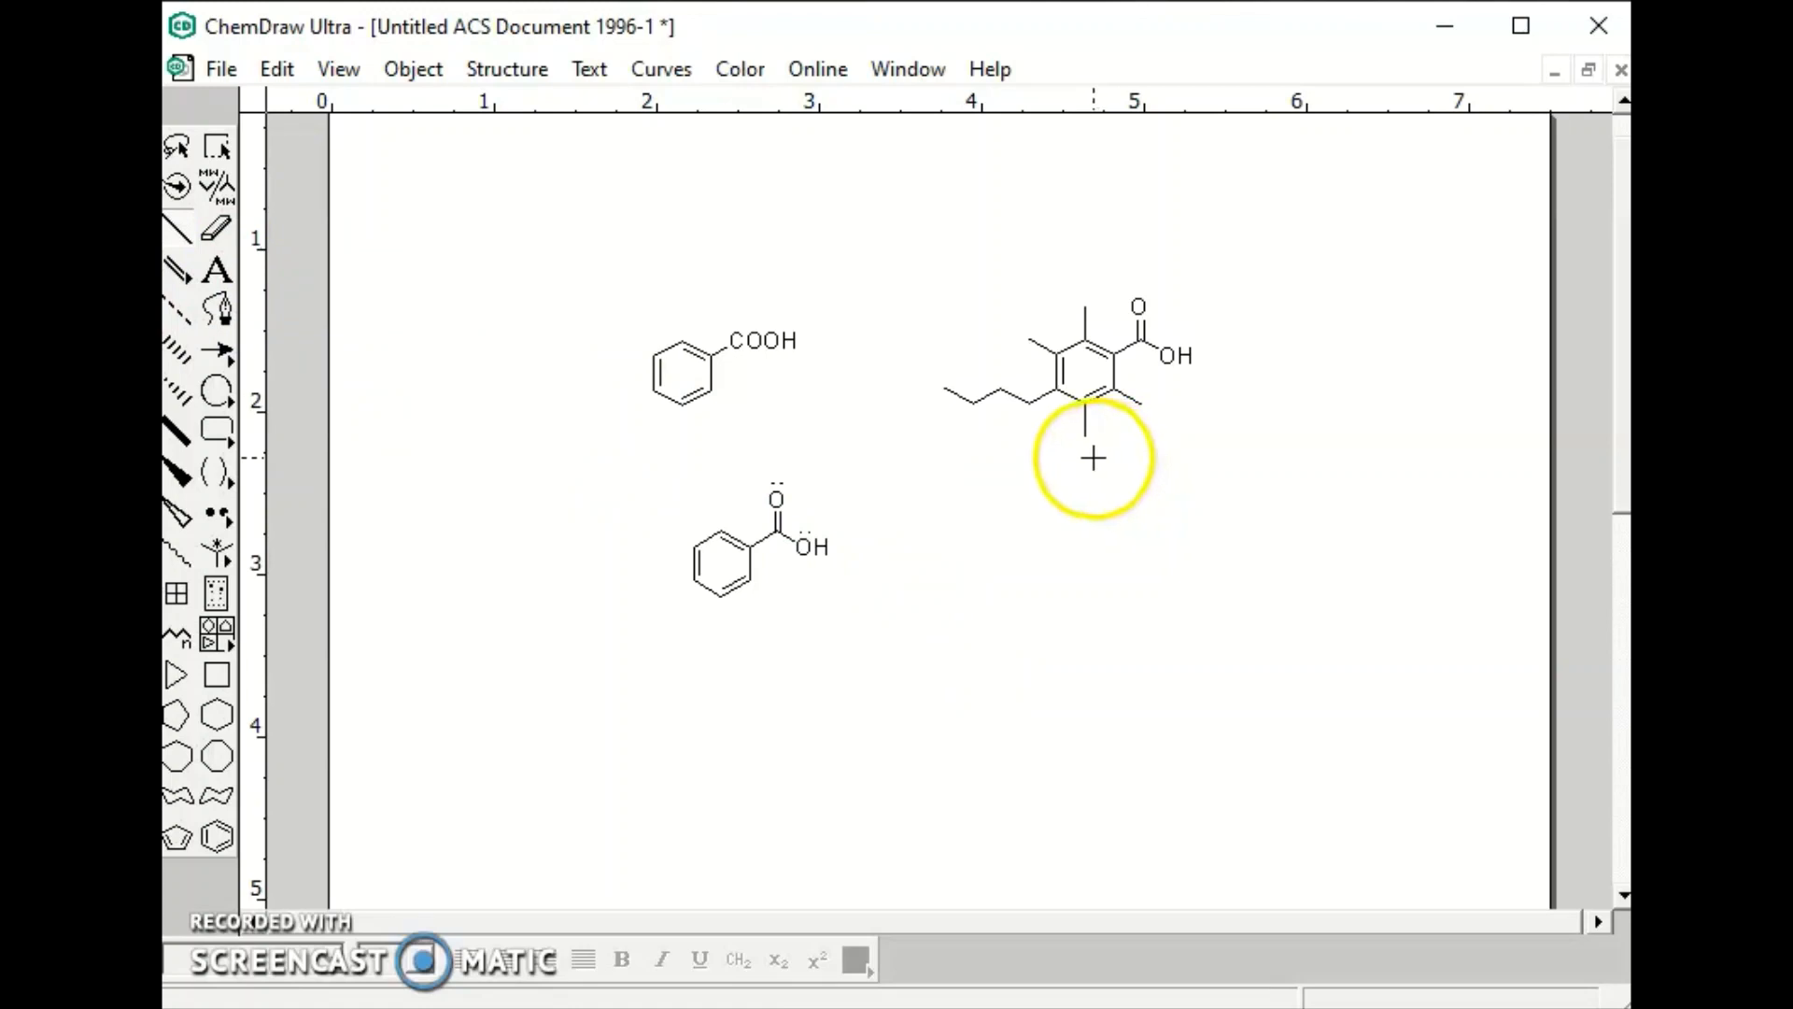
Label the substituted ring's substituent above the carbon chain CH3 and the one beside the acid group's carbonyl C2H5
click(217, 270)
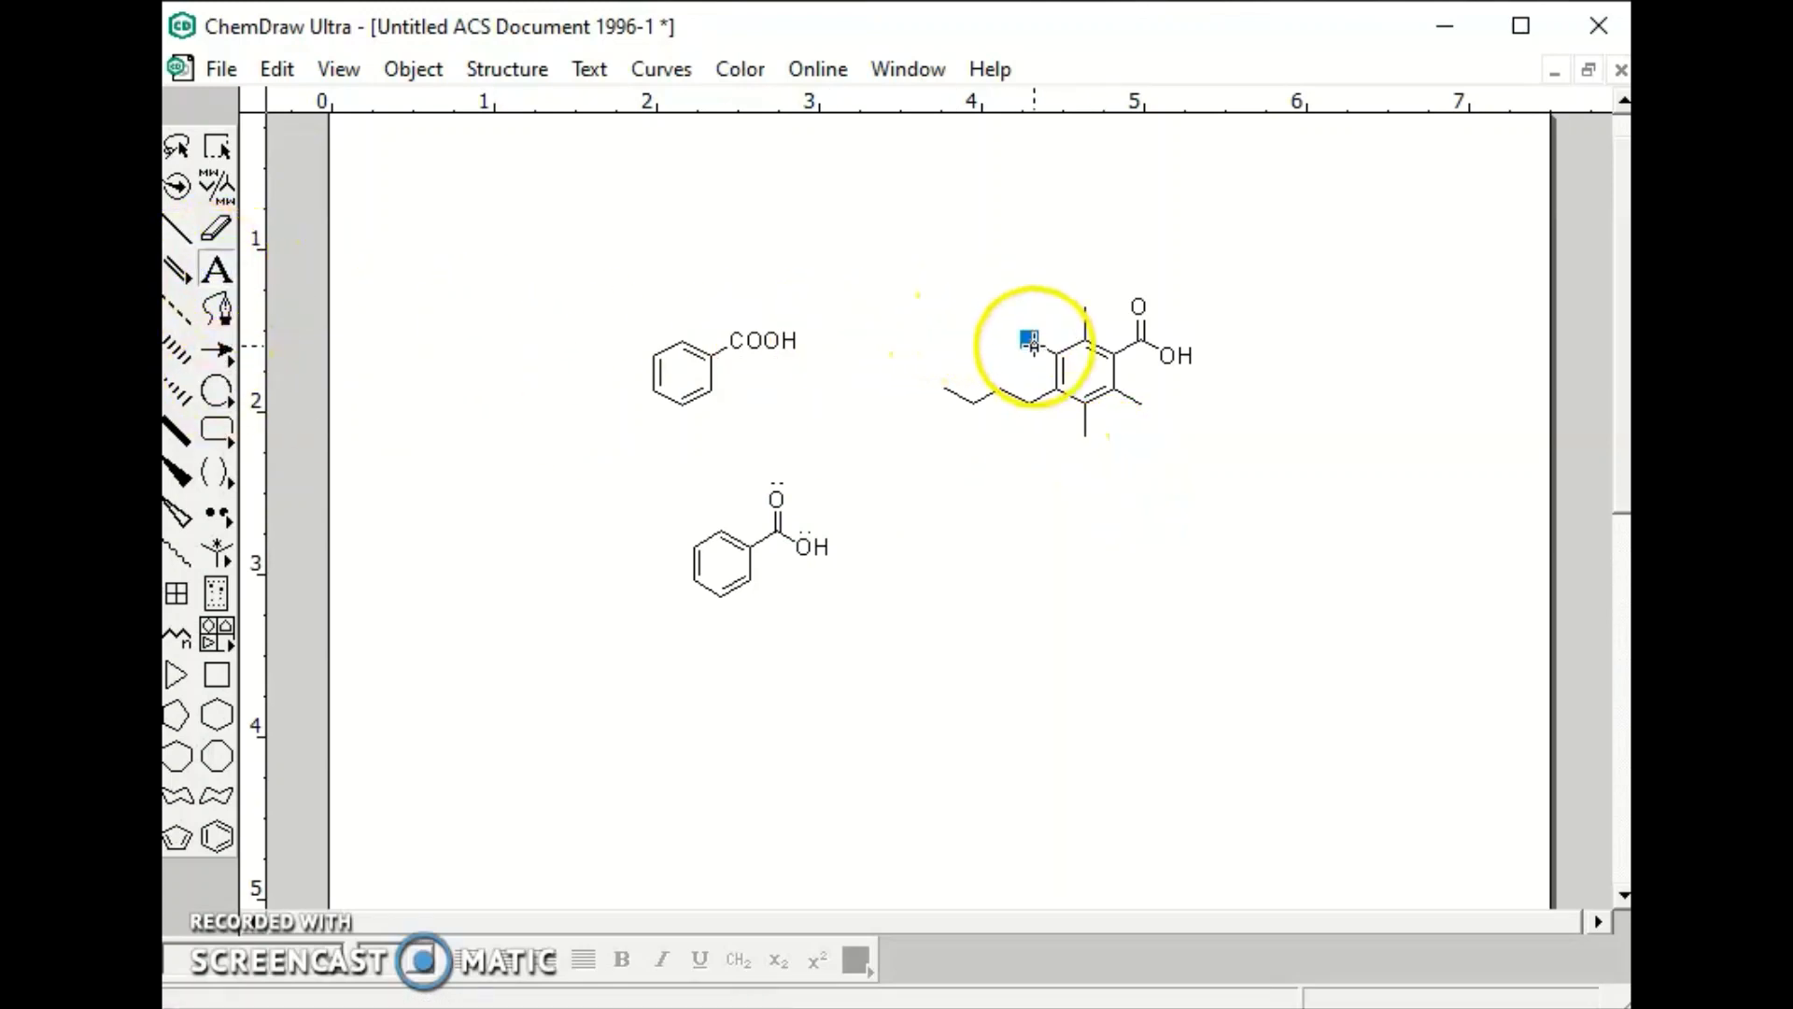
click(1024, 341)
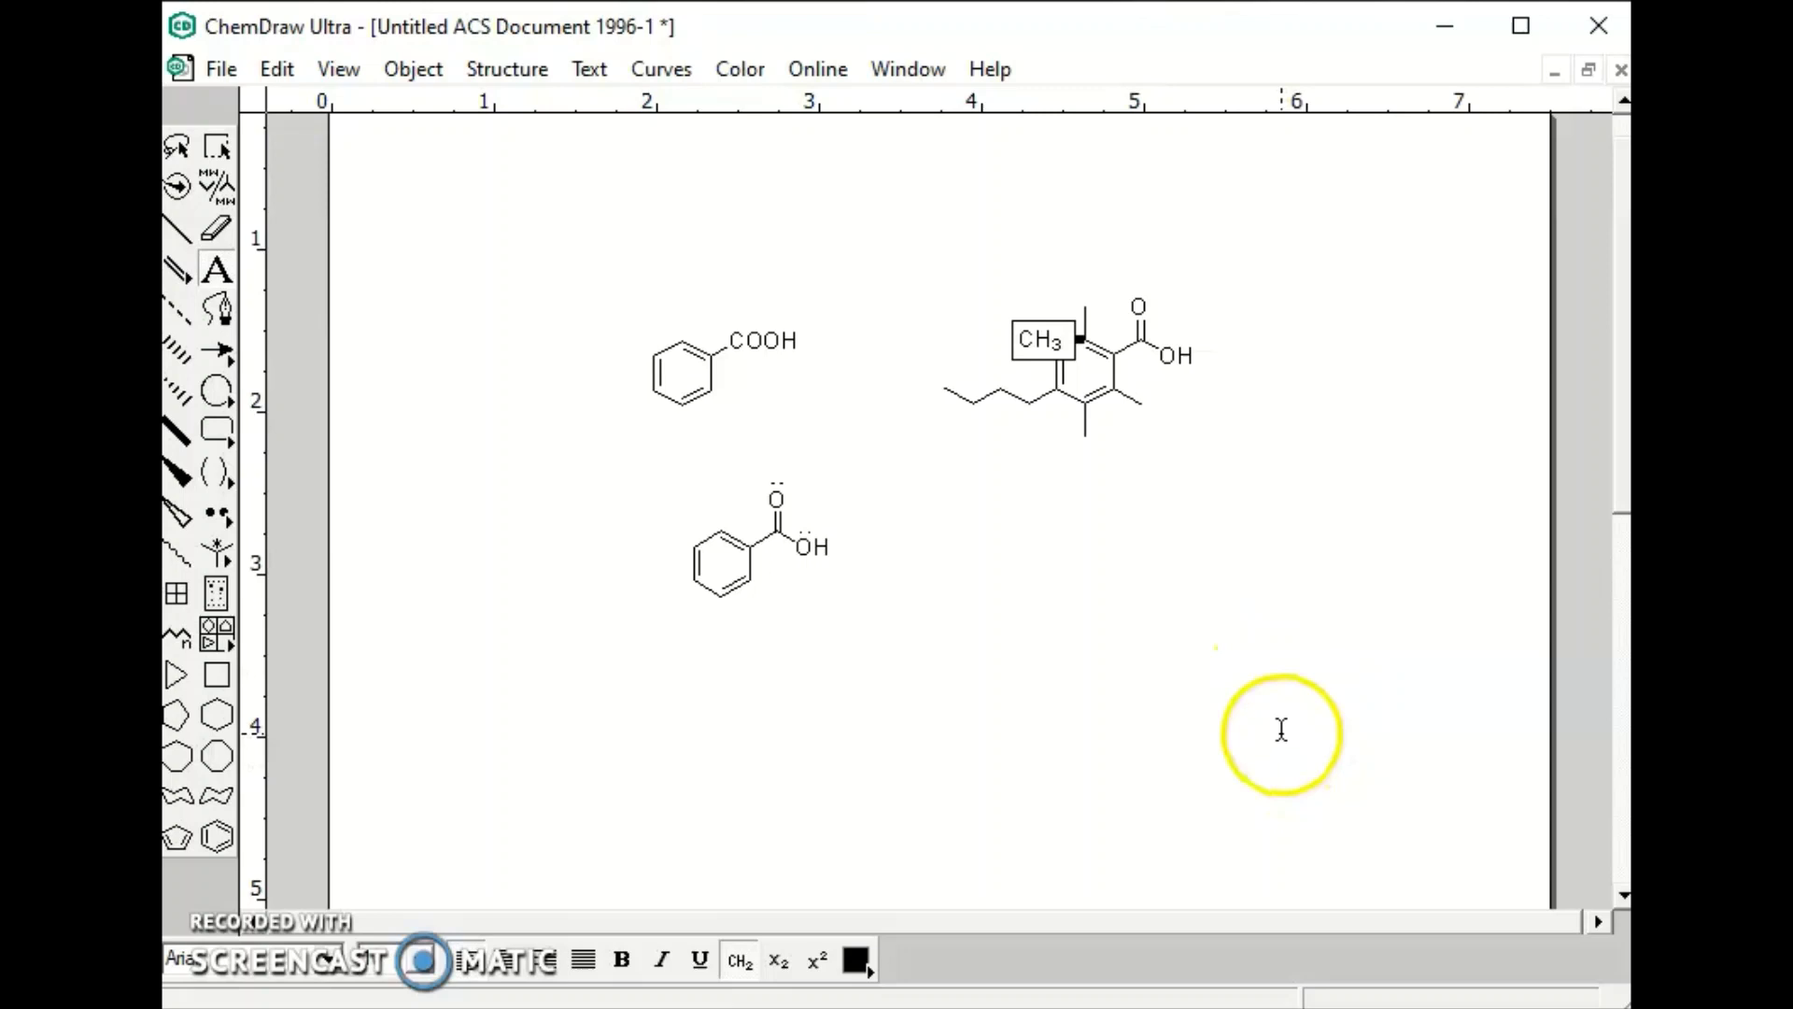
click(1184, 710)
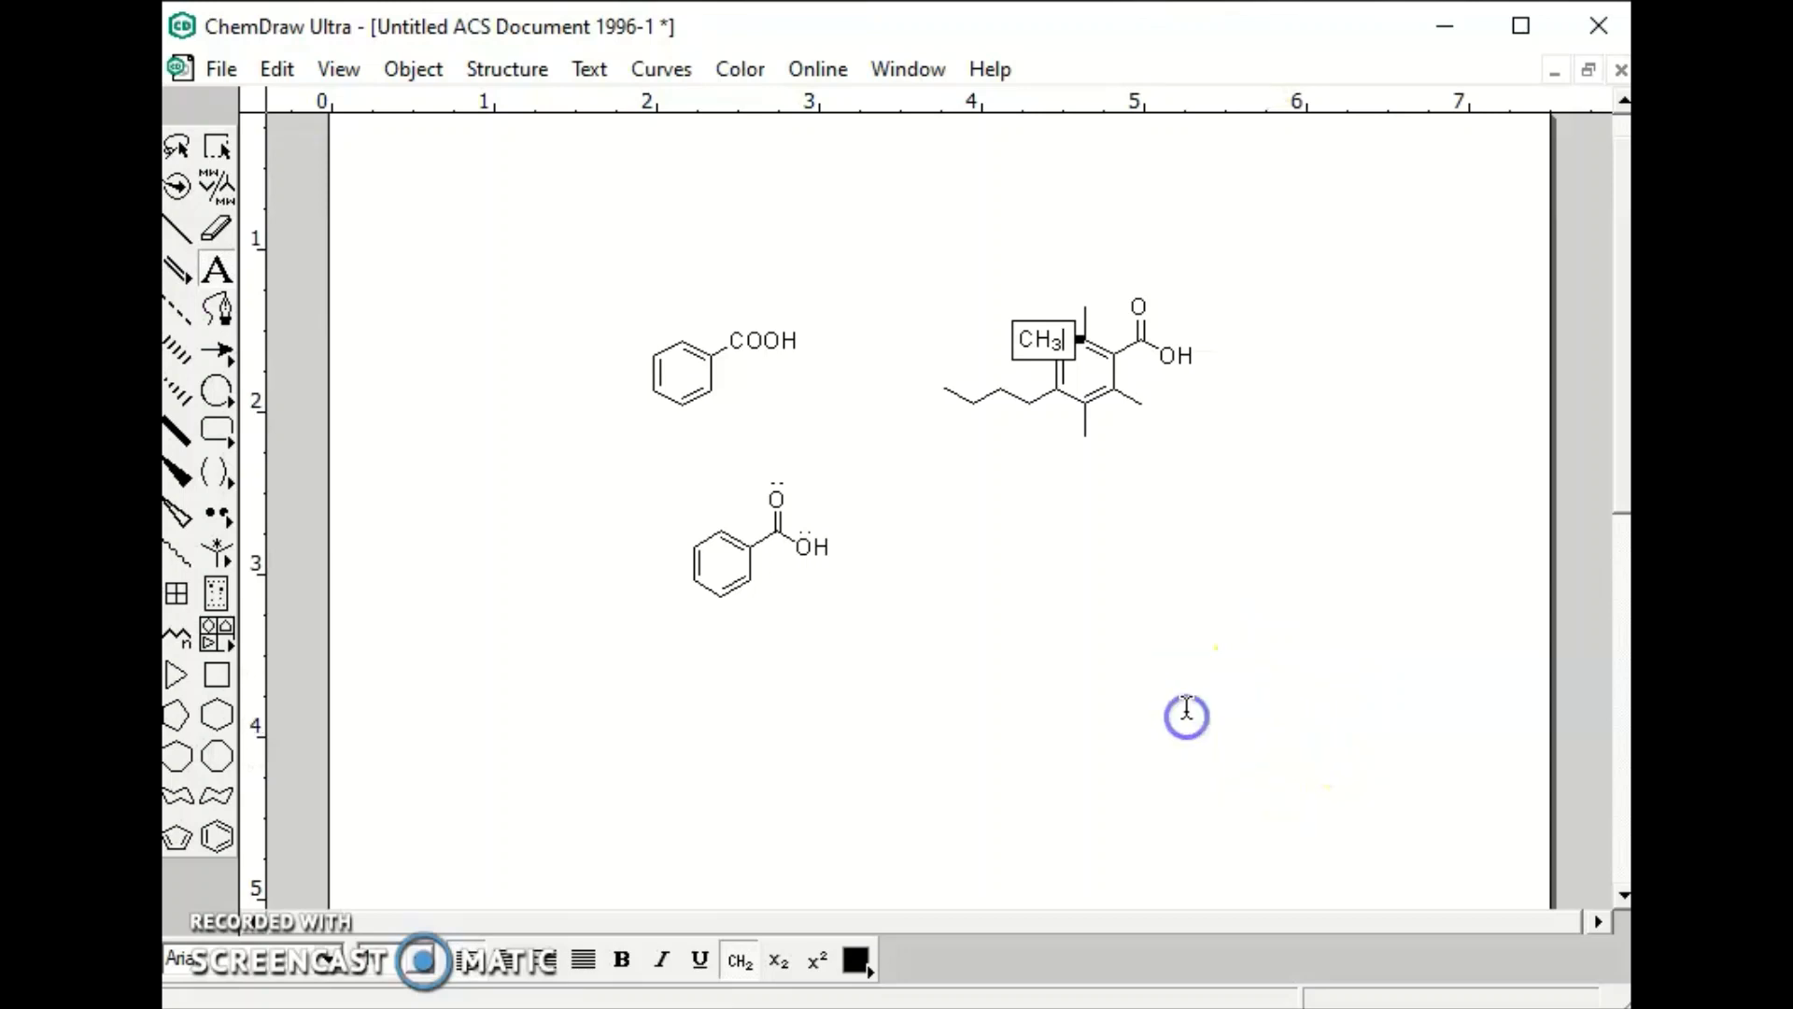
click(1084, 307)
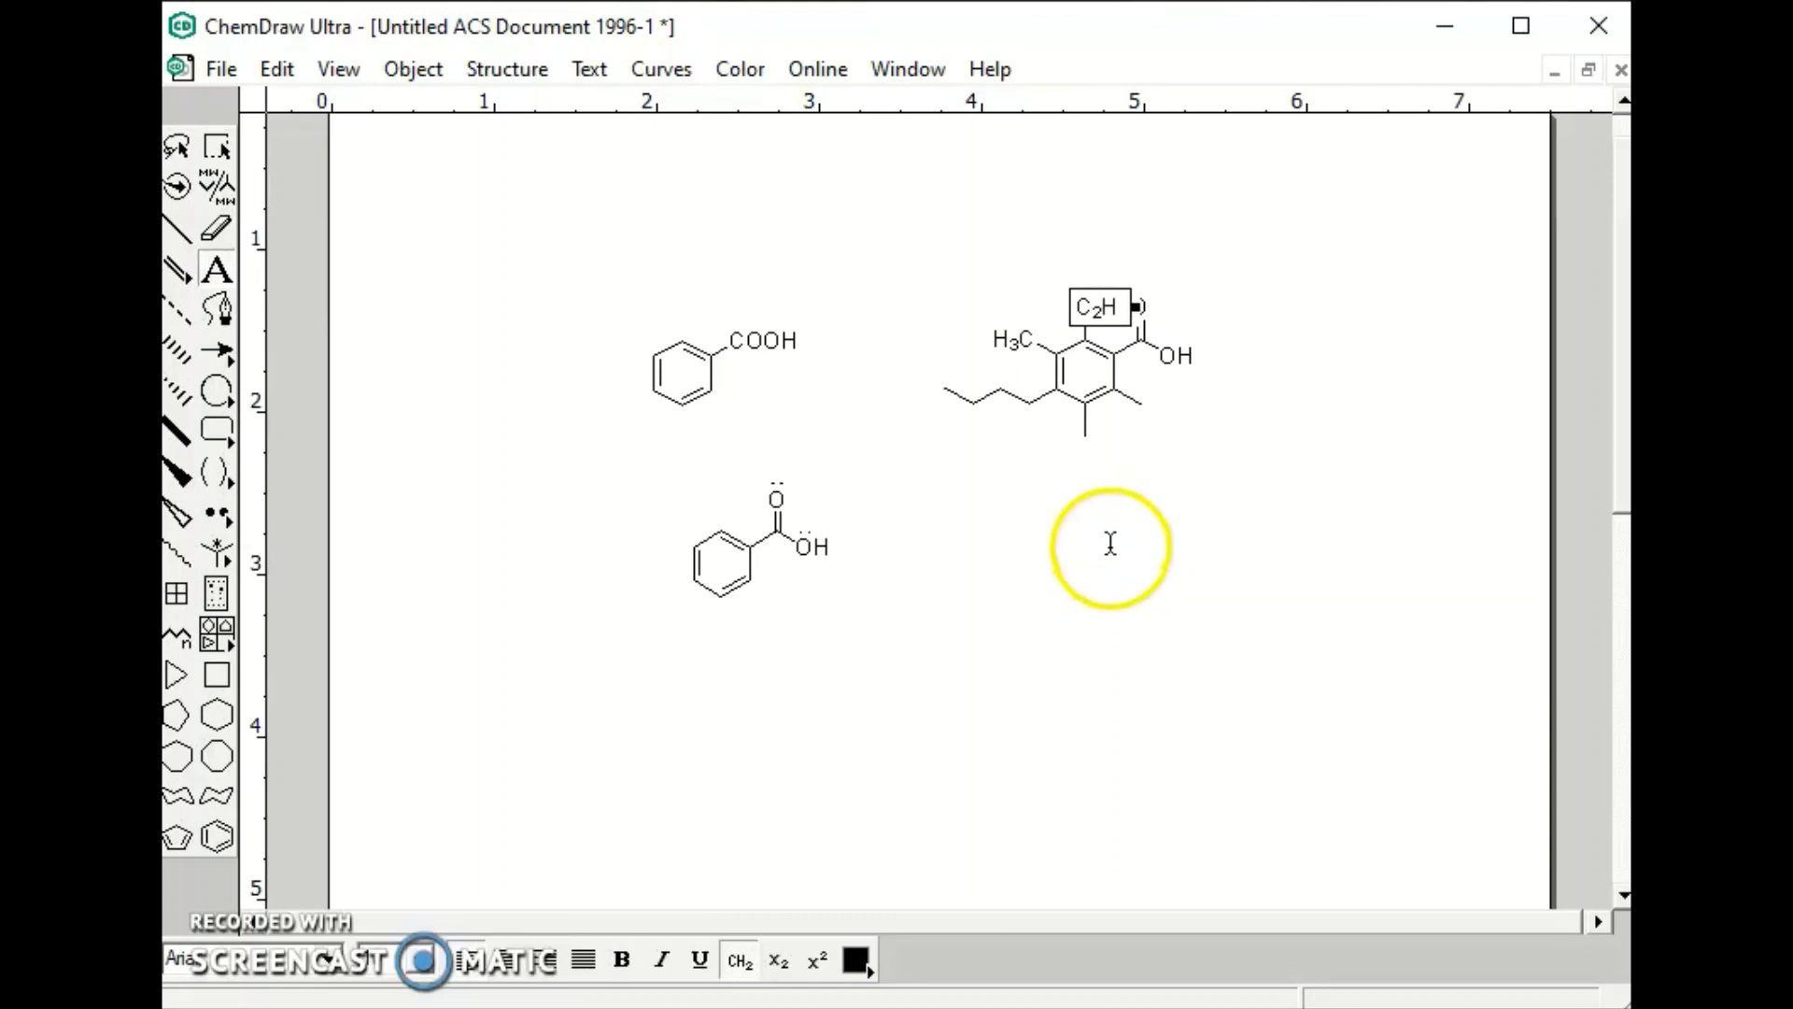
text(C2H5O)
click(1331, 641)
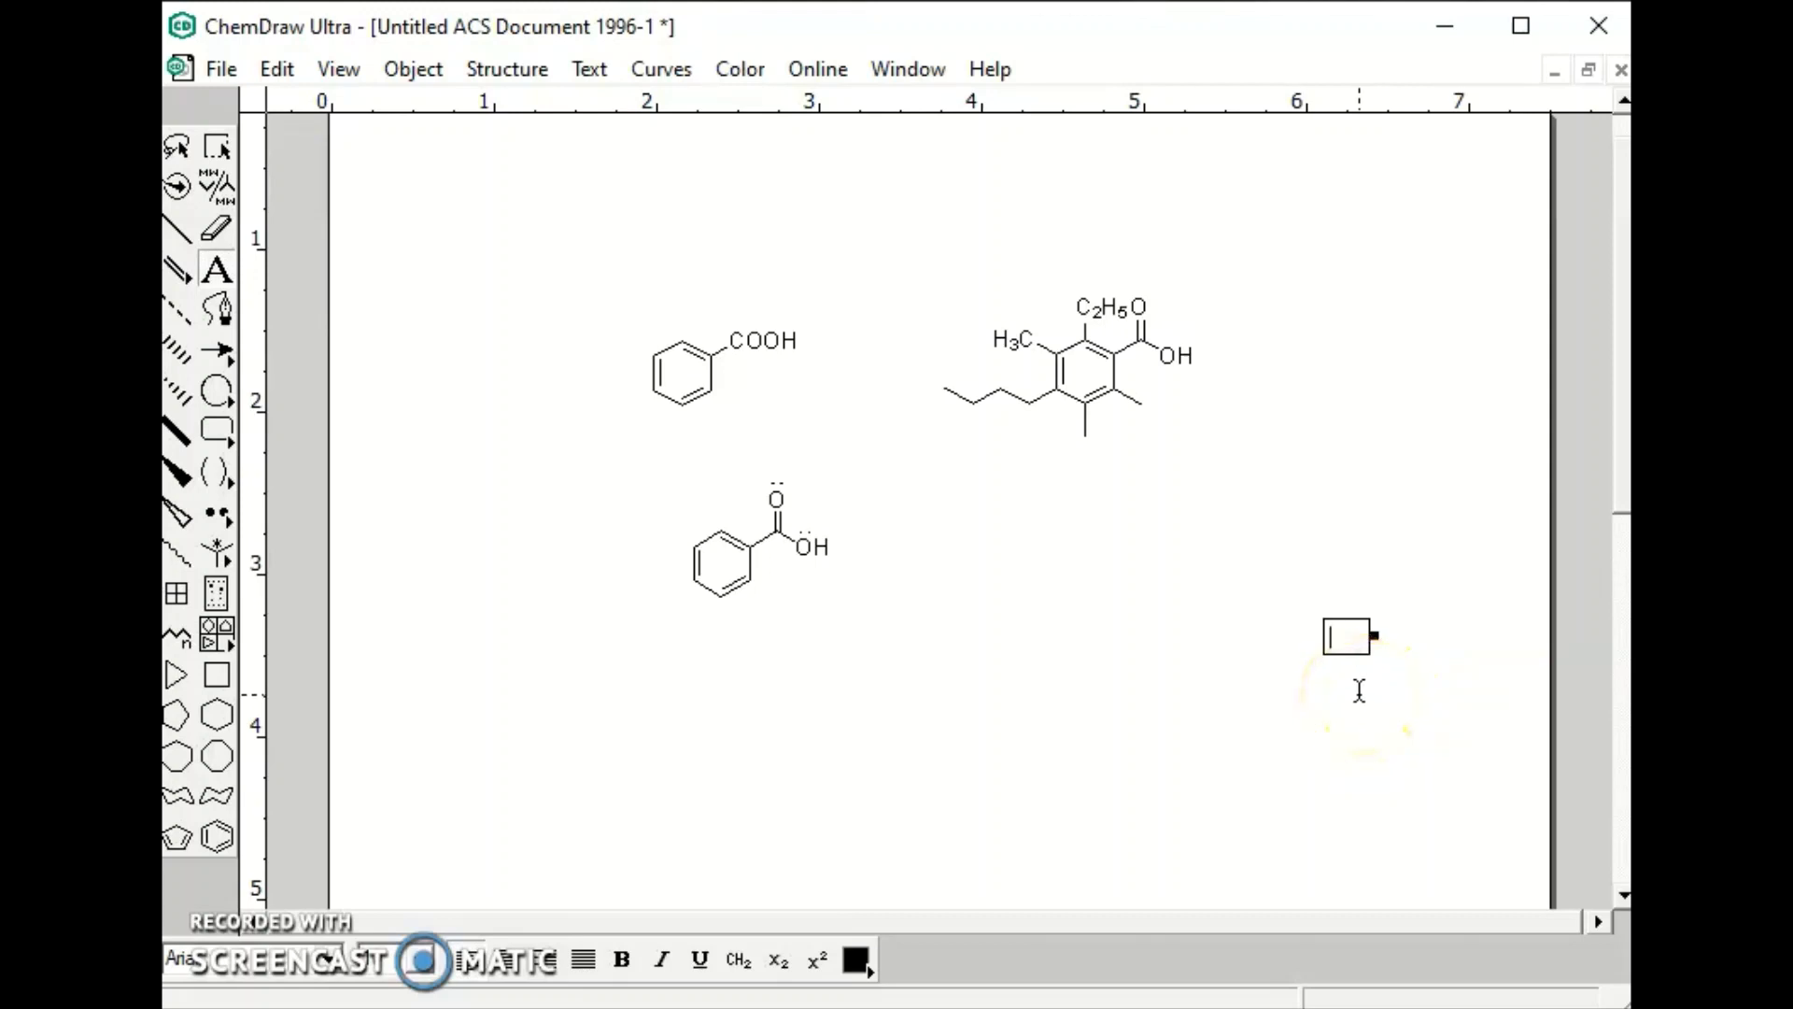
Label the substituent directly below the acid group's OH as NH2
click(1138, 403)
click(1138, 407)
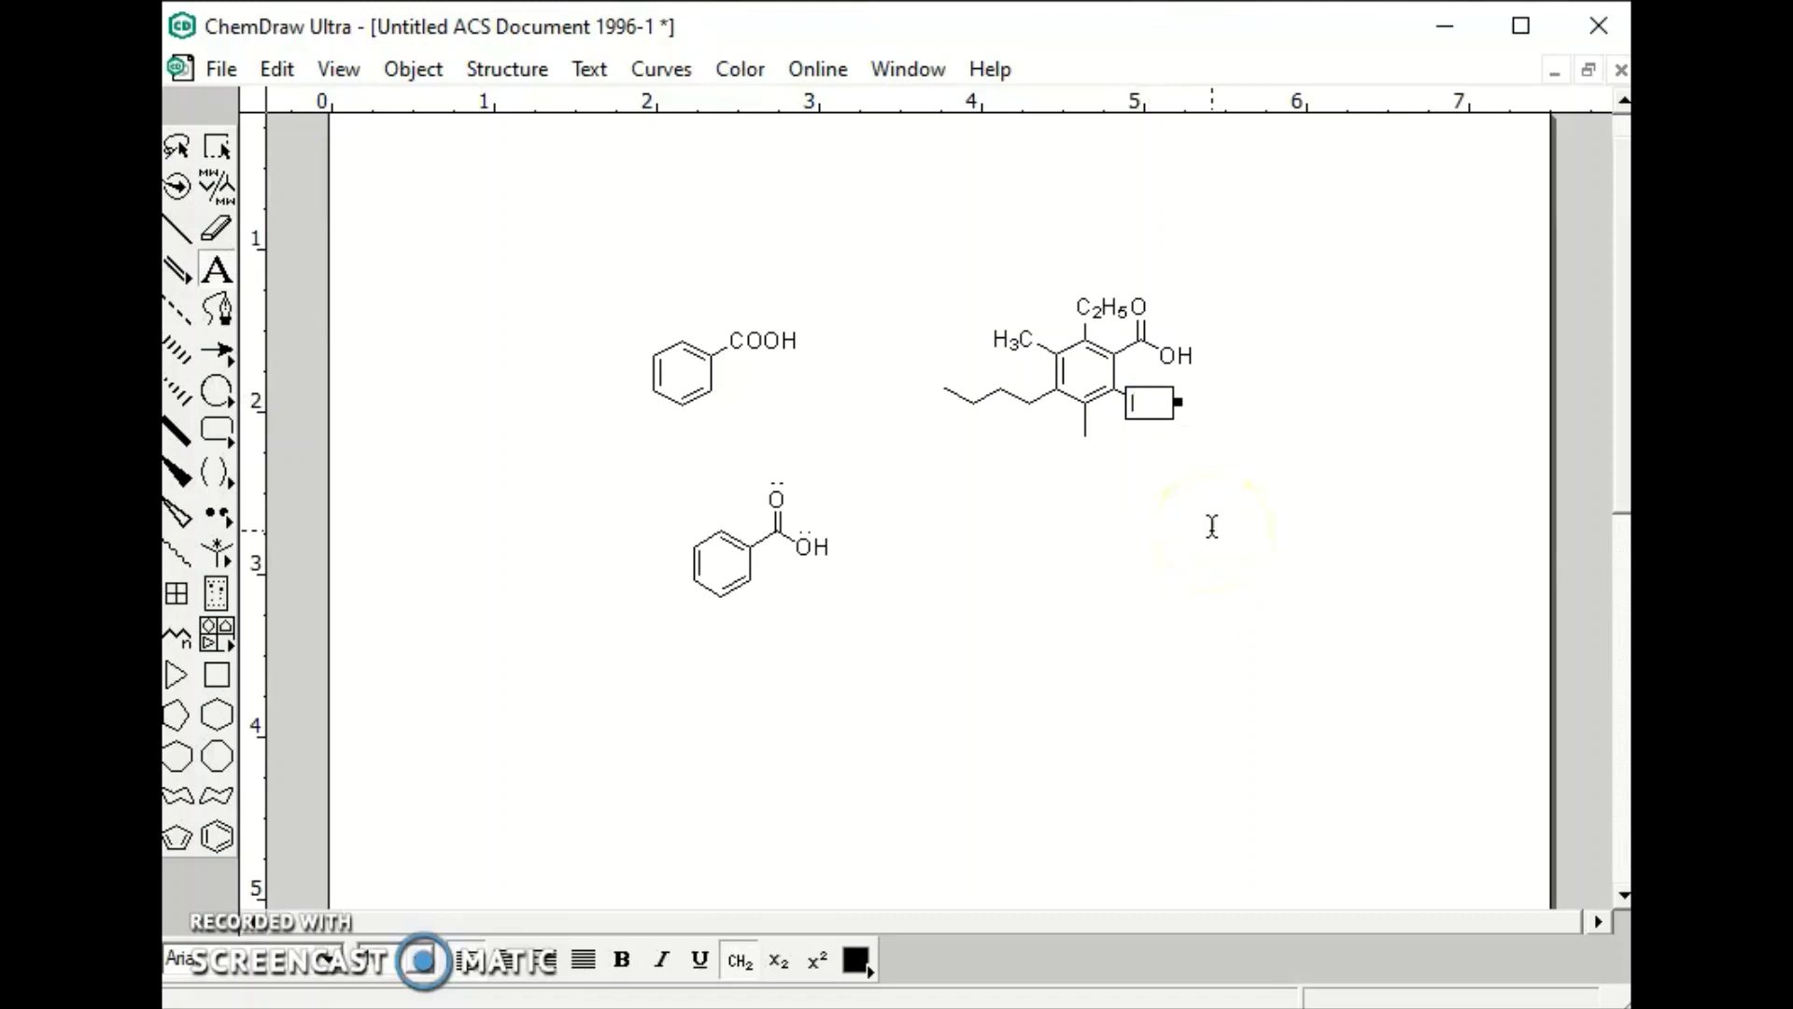
text(N)
click(1163, 416)
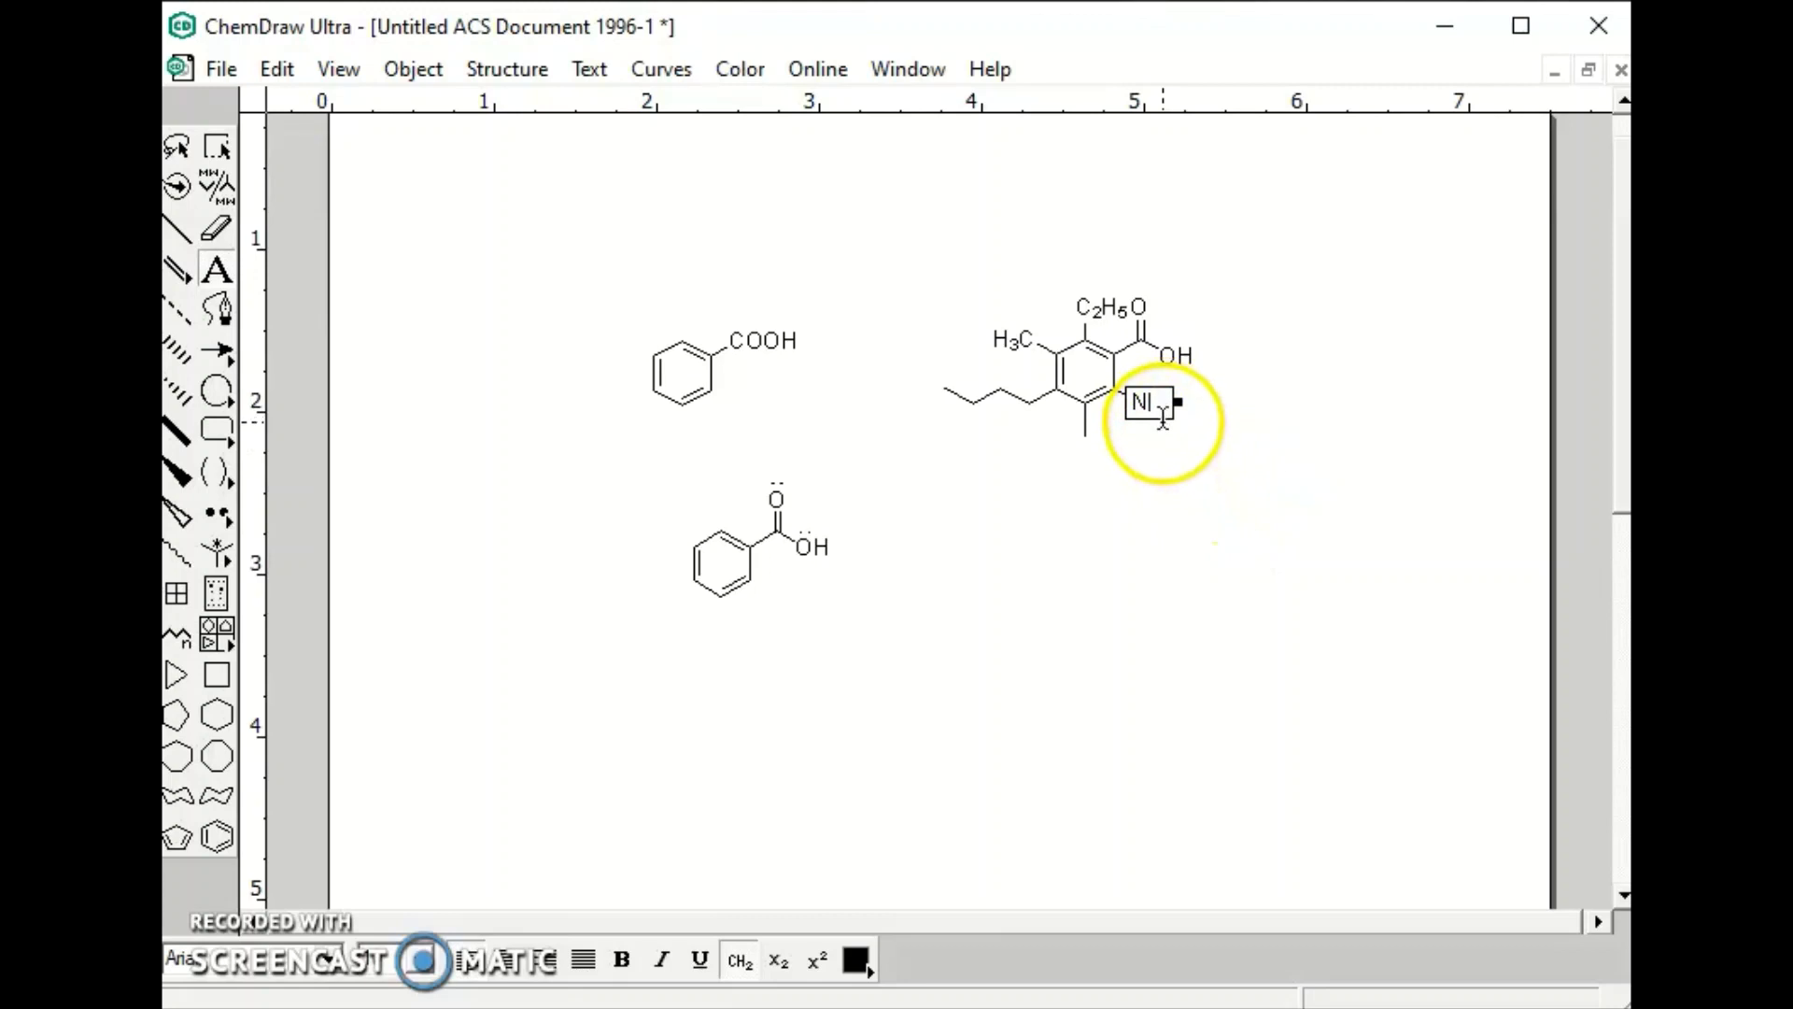
text(H2)
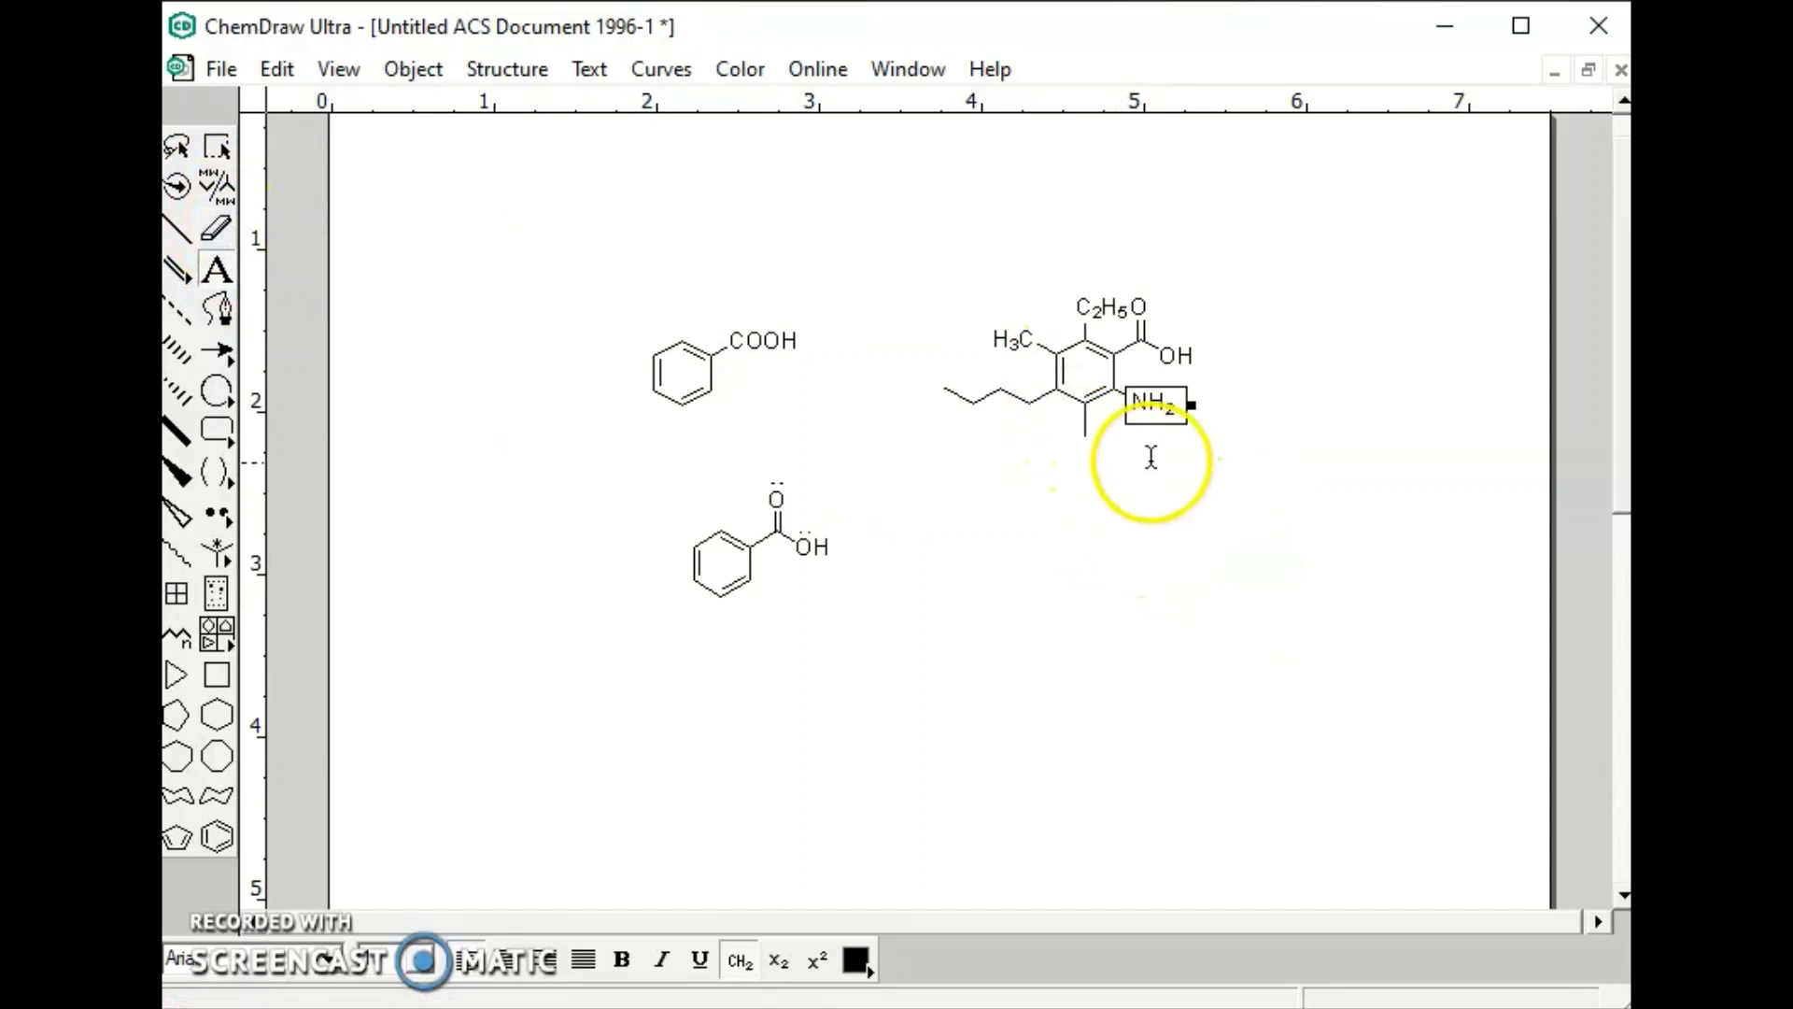
click(1132, 492)
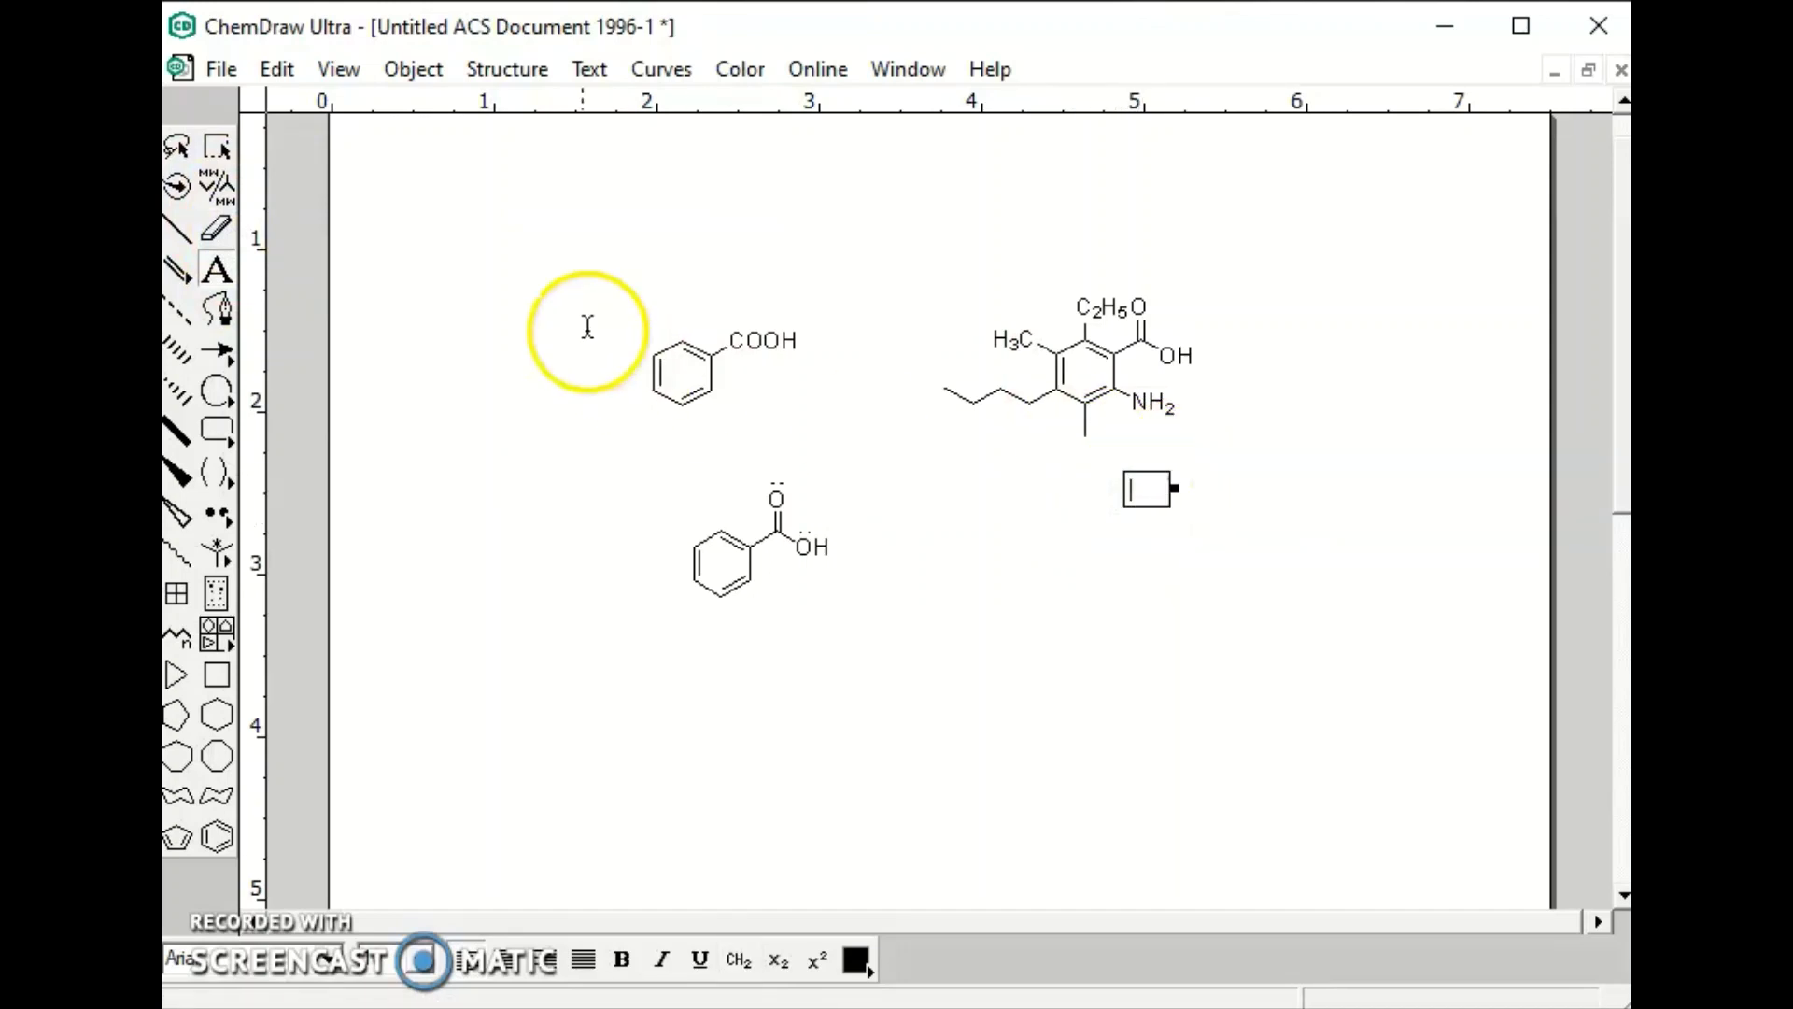
Label the substituent at the bottom of the ring NH2 and change the chain atom next to the ring to O
click(217, 147)
click(1108, 541)
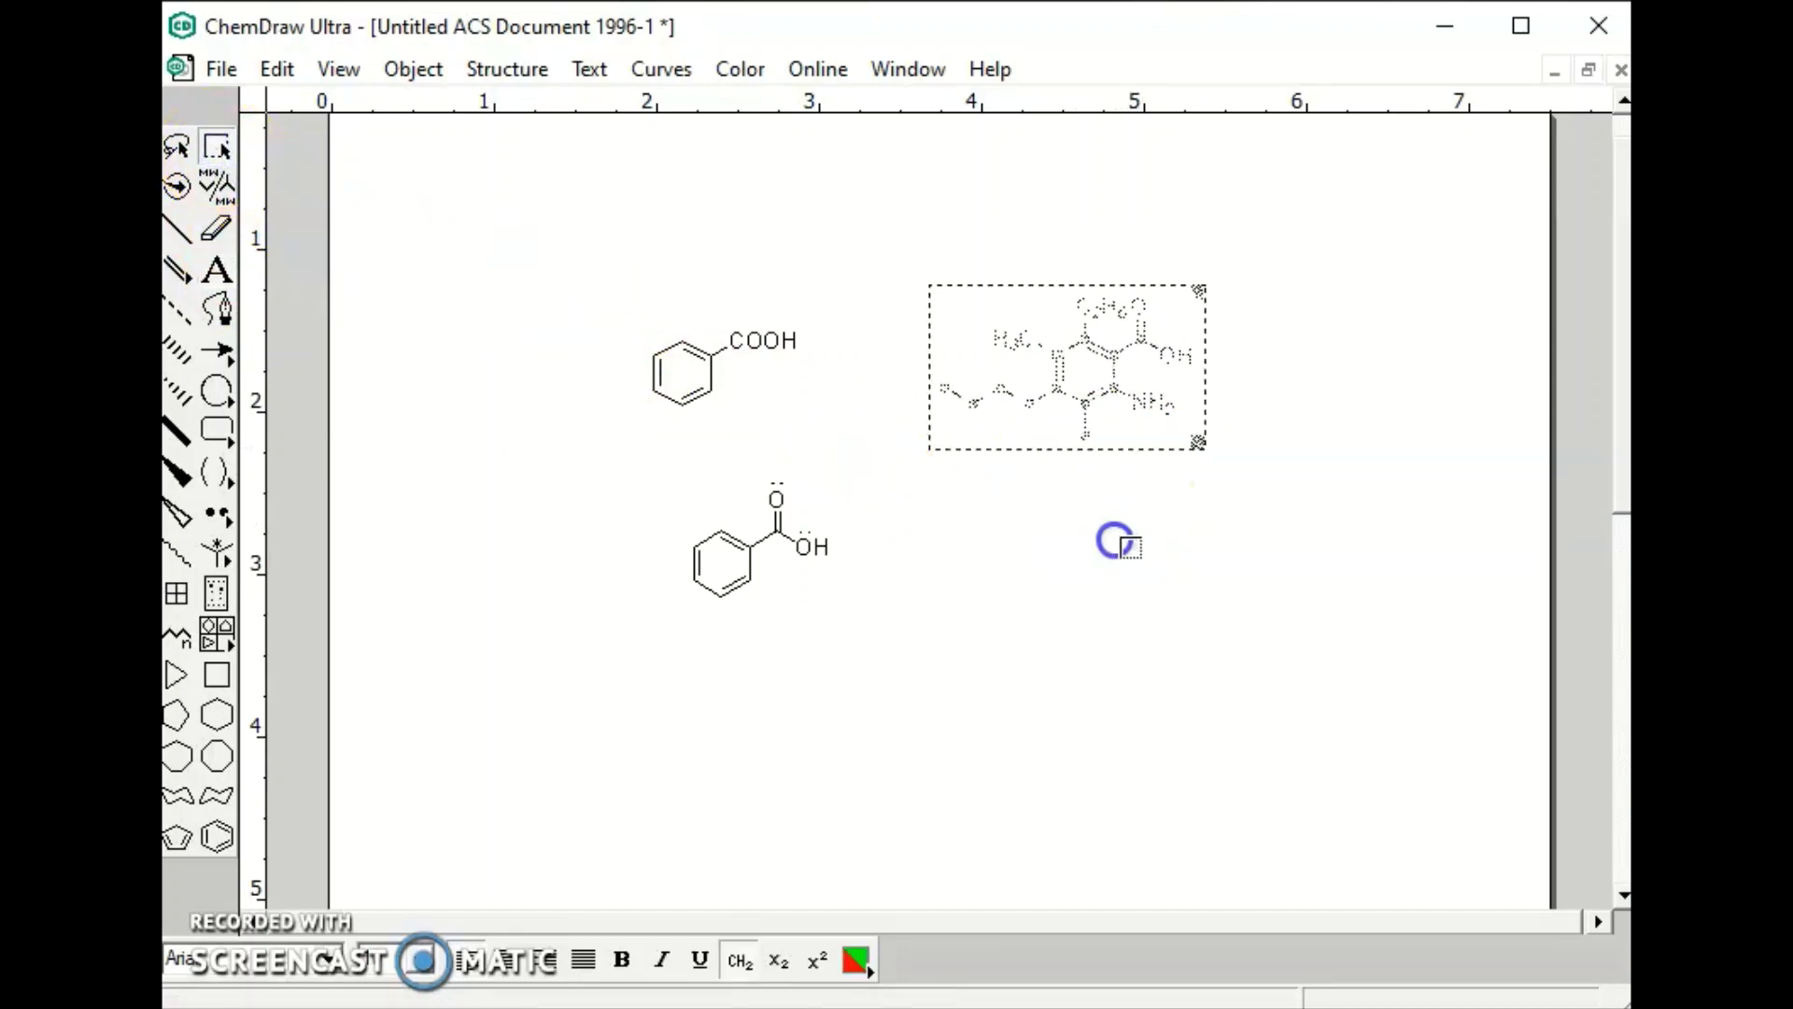
drag(1081, 428, 1080, 446)
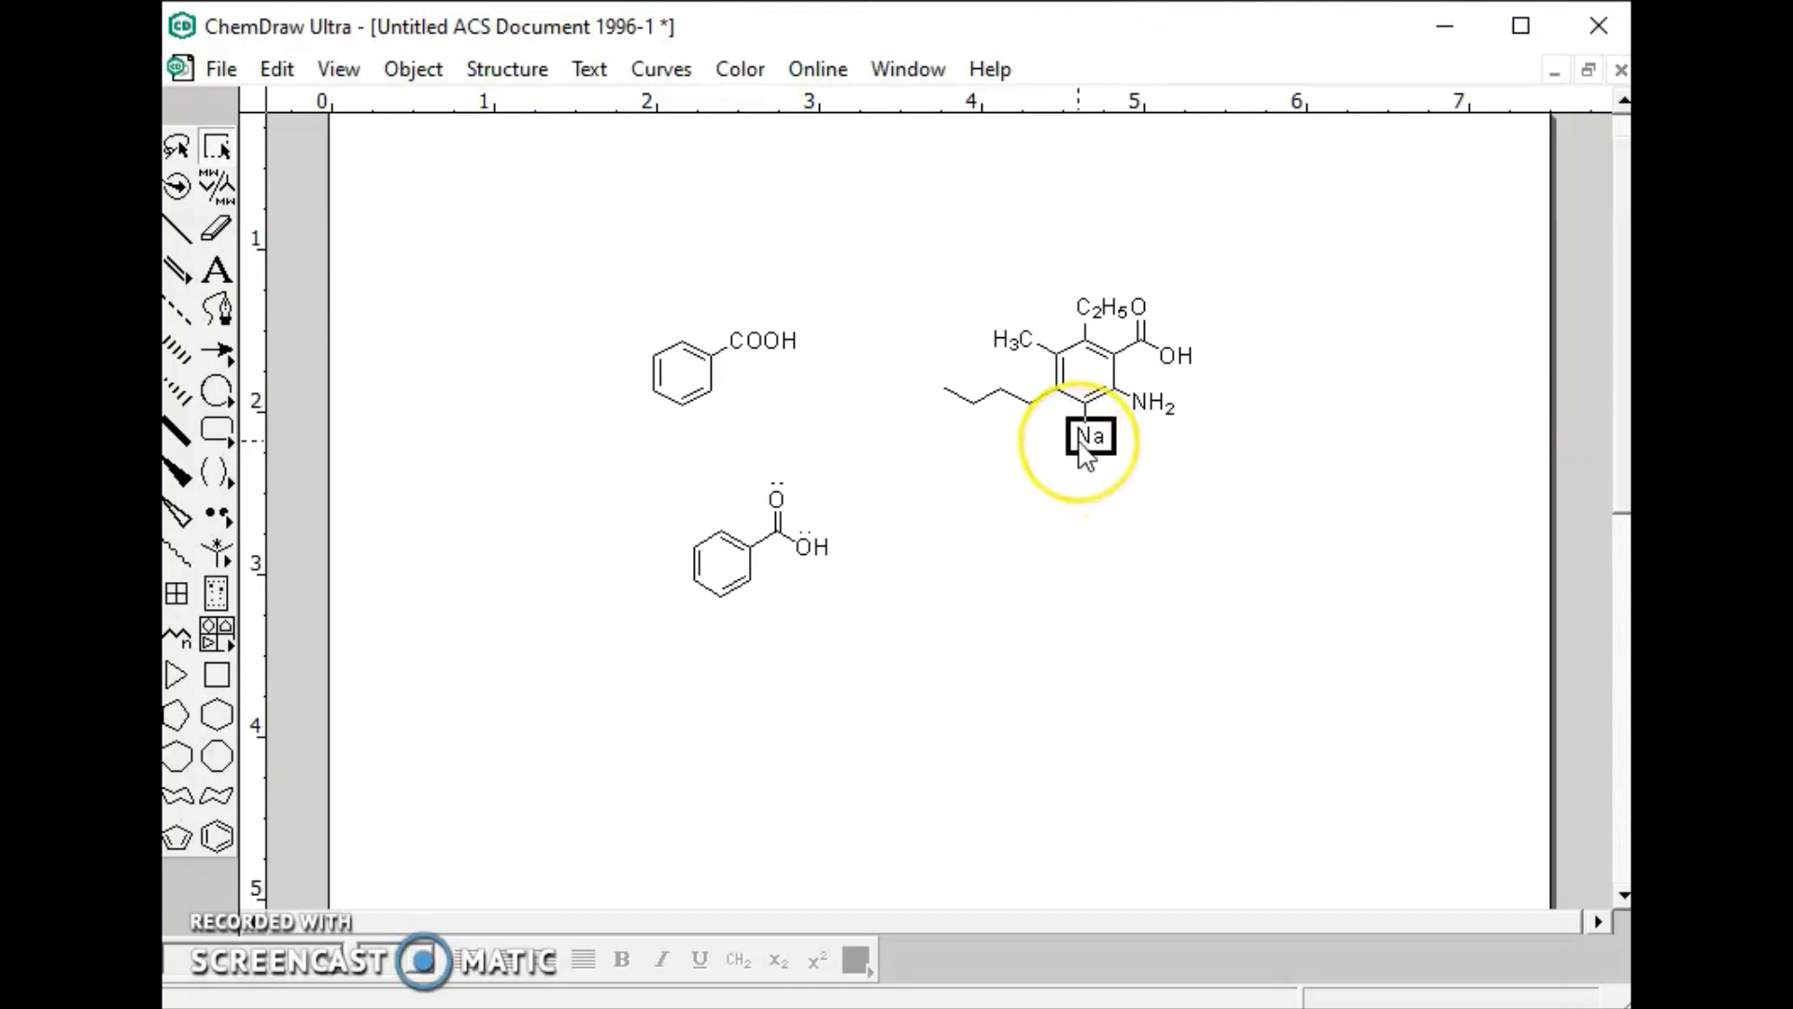
click(1102, 443)
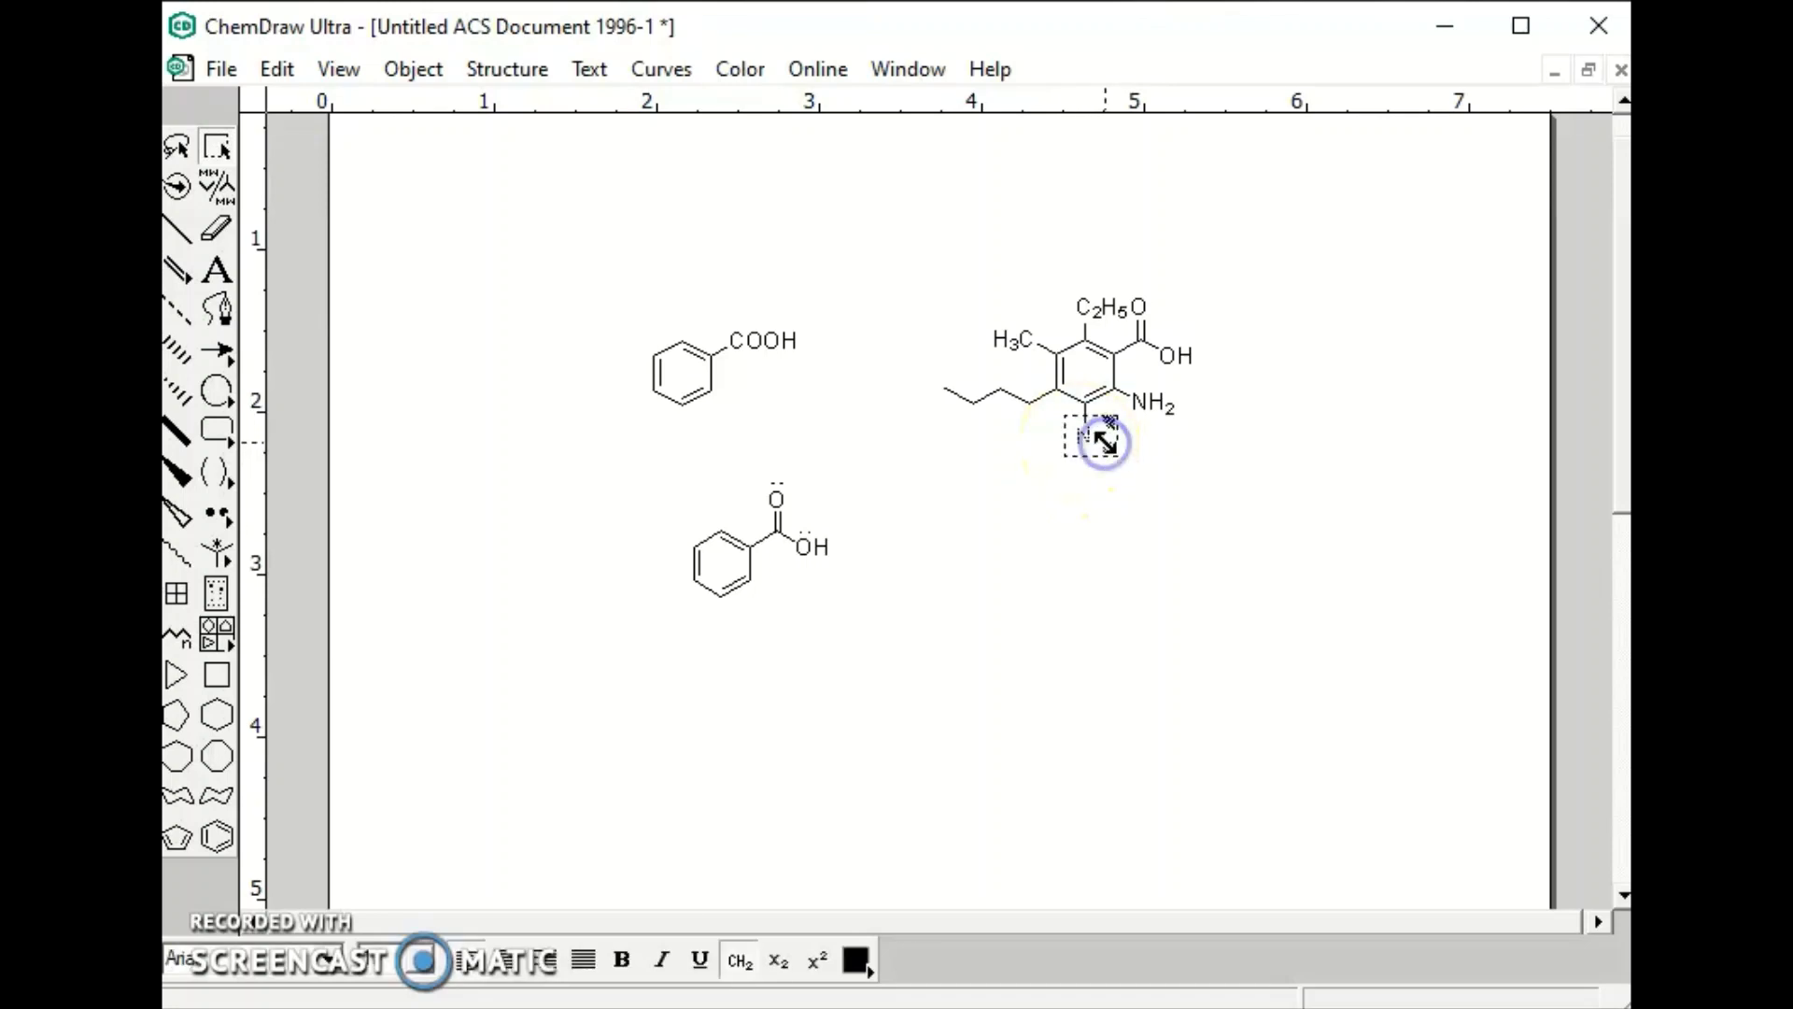
double_click(1100, 443)
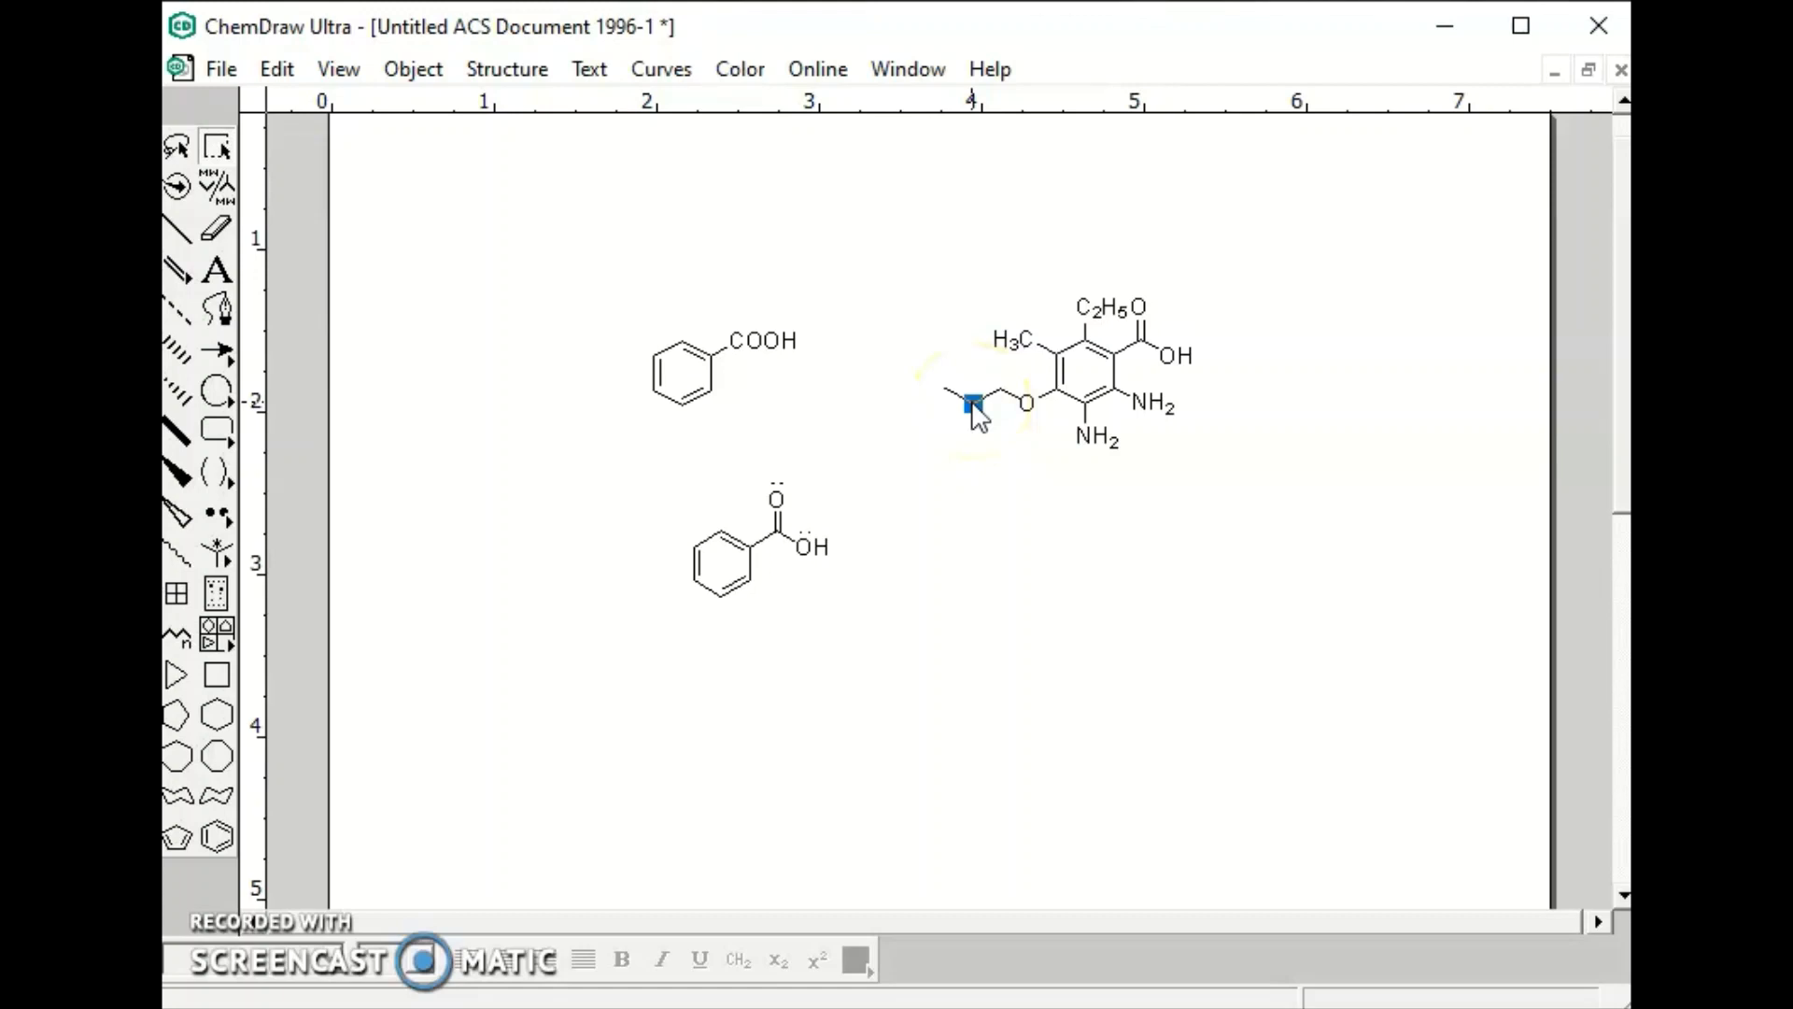
Try Si as the second chain atom beyond the ether oxygen, removing the label again
click(1032, 509)
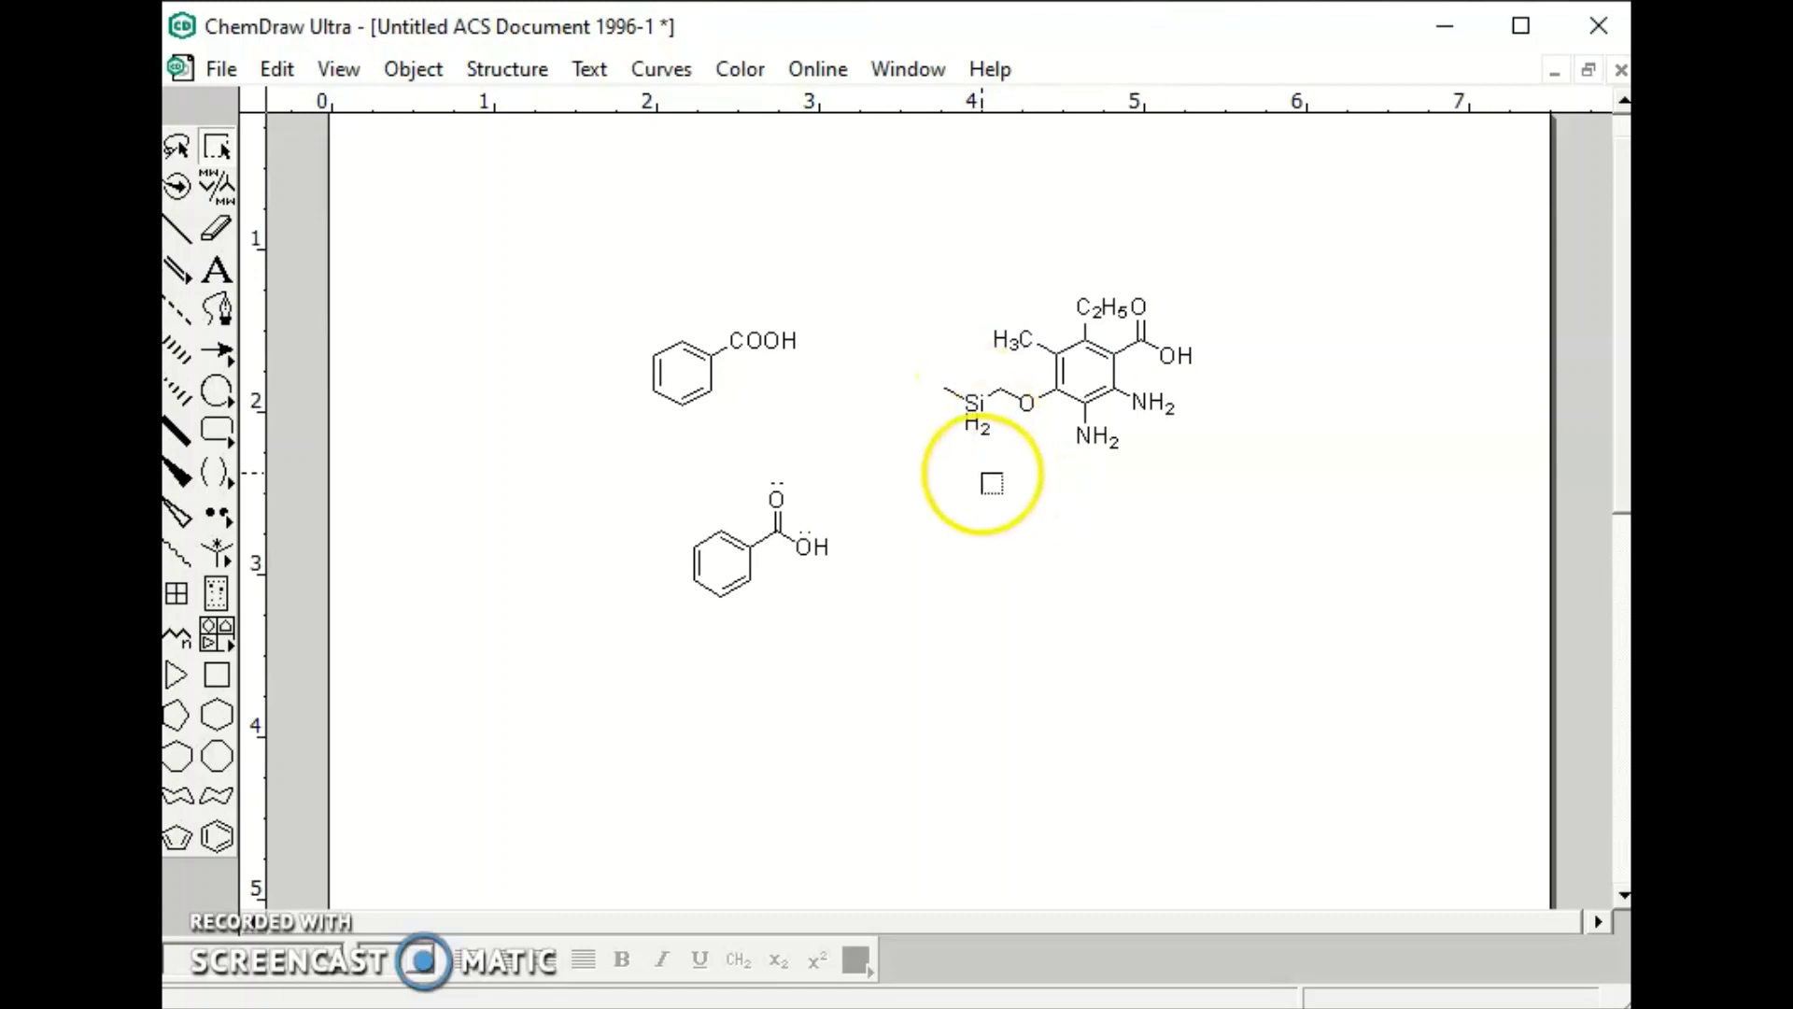
click(971, 417)
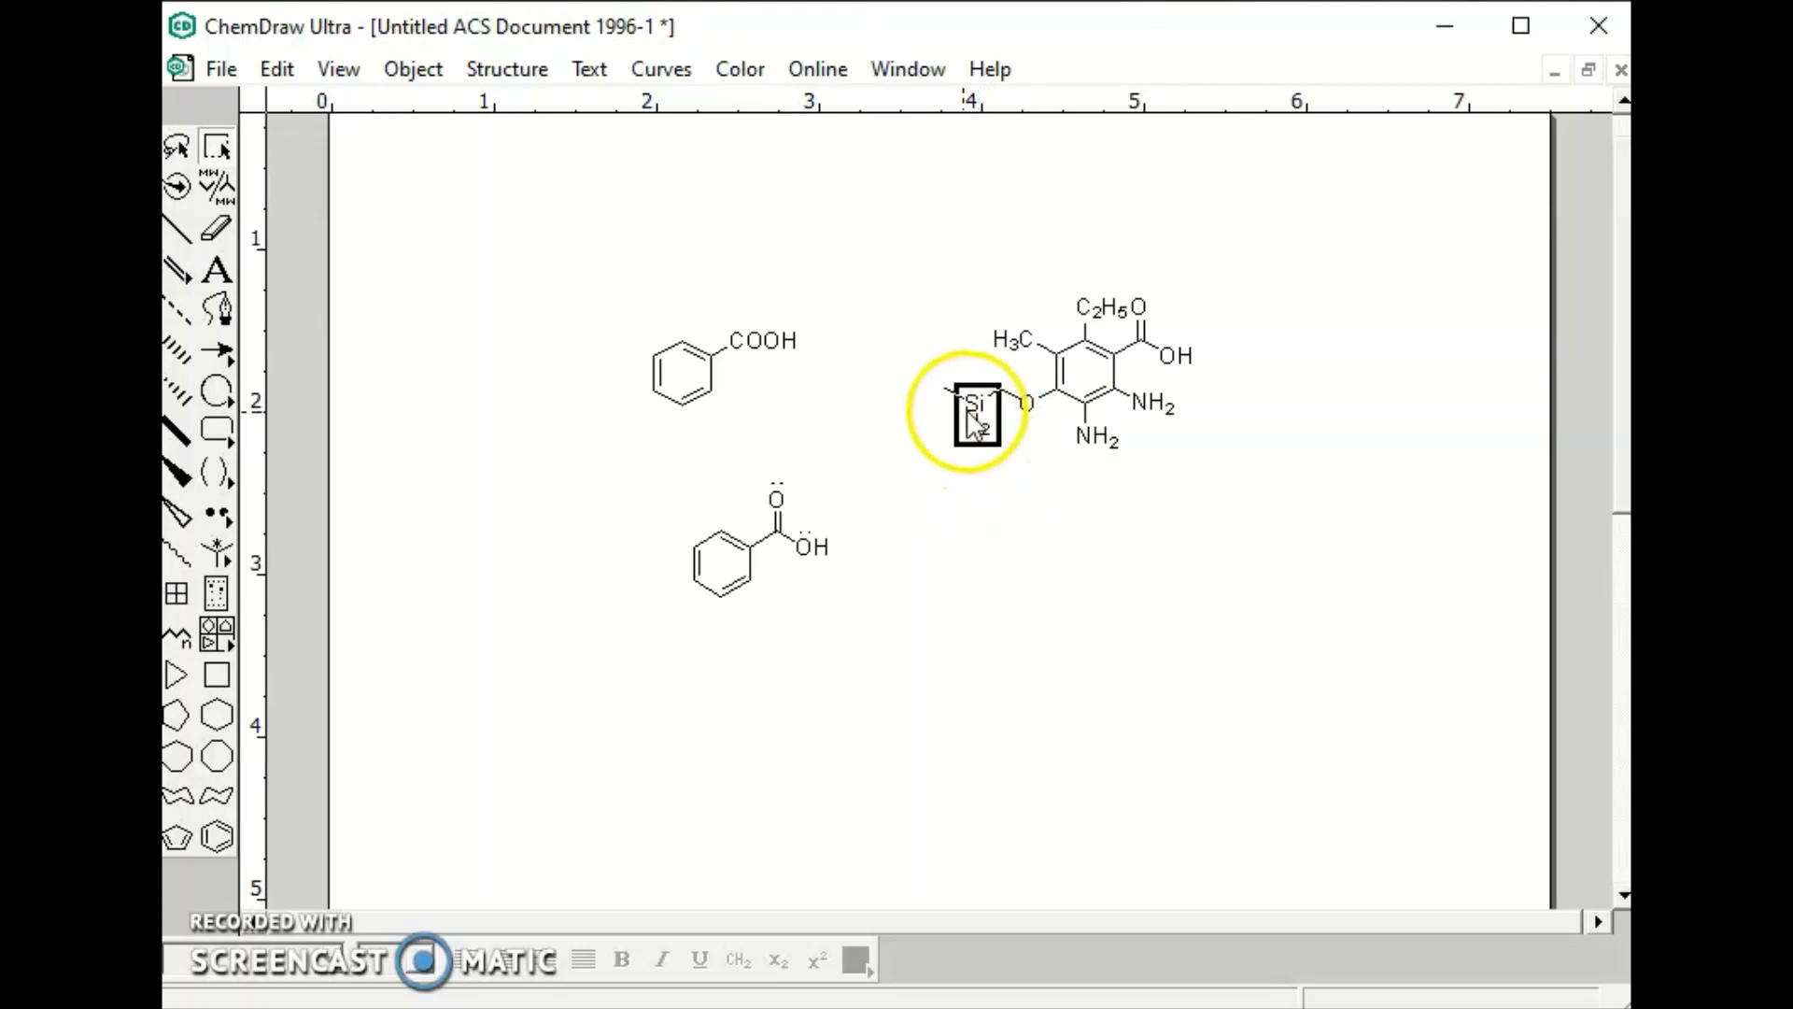
drag(976, 411, 989, 473)
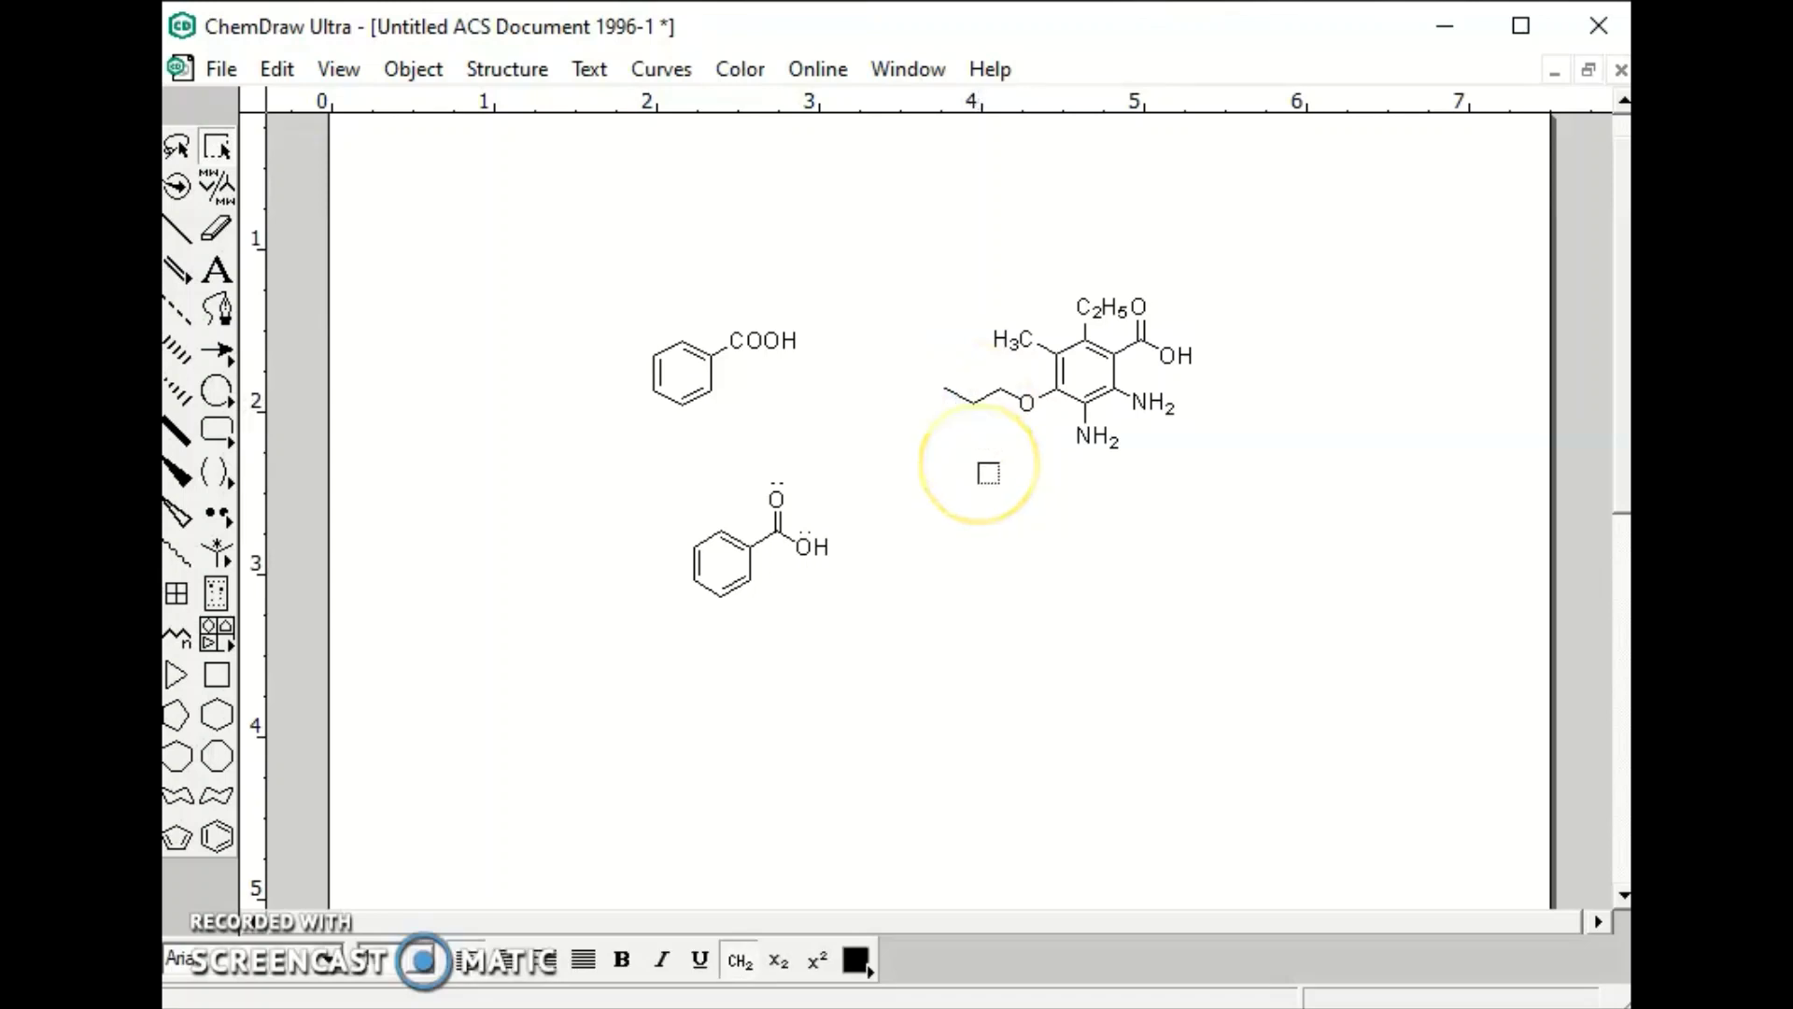
Change the second chain atom beyond the ether oxygen to S
click(987, 472)
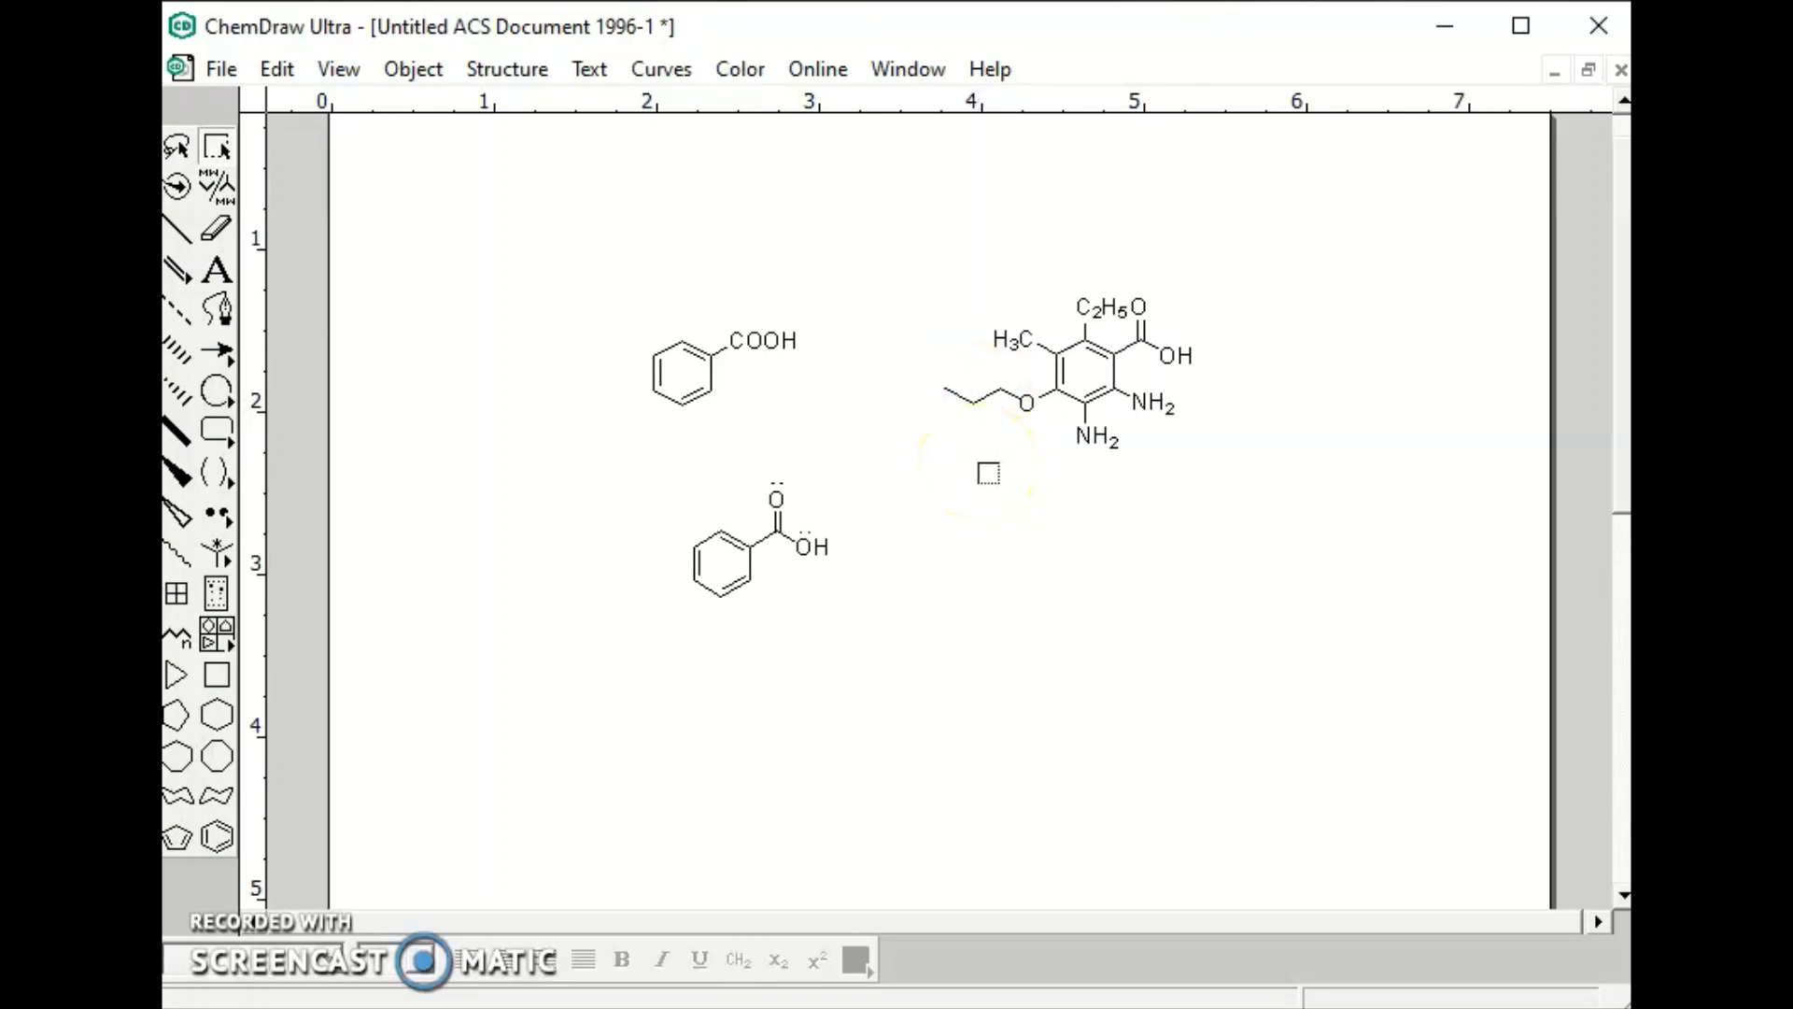
click(970, 401)
click(973, 403)
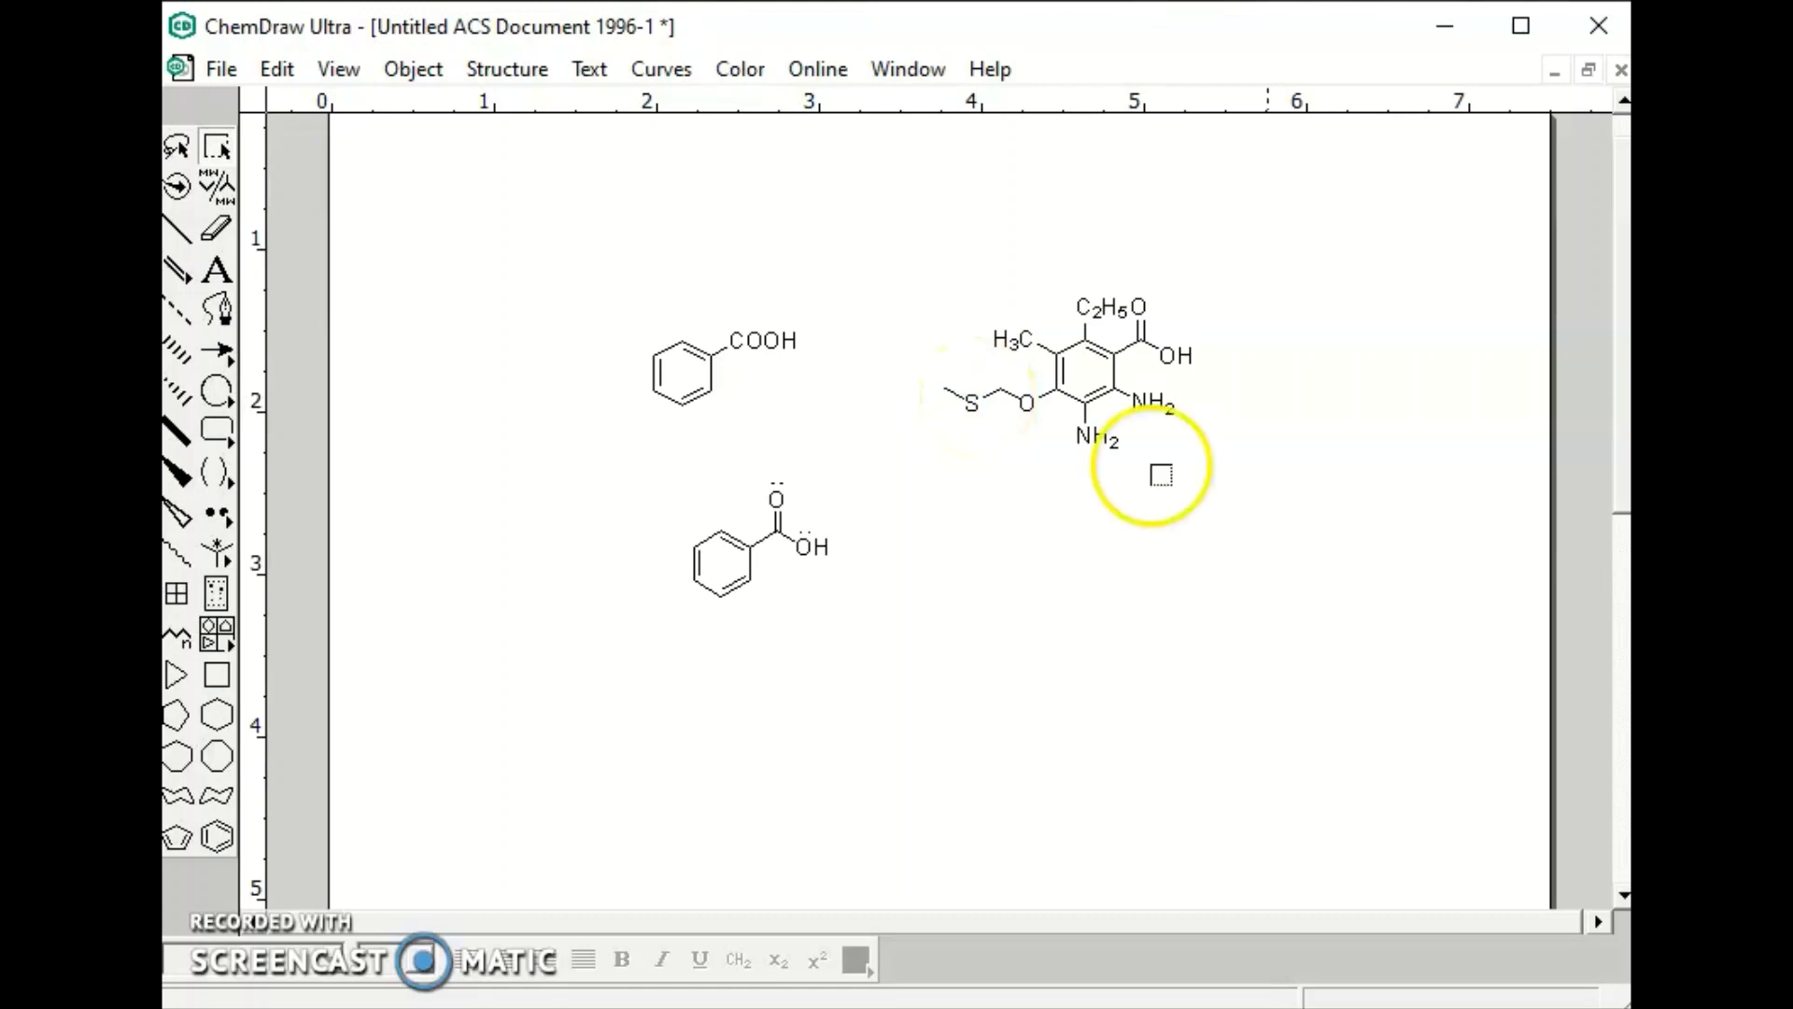
Label the chain's end atom attached to S as CH3 and the carbon between S and the ether oxygen as CH2
click(217, 270)
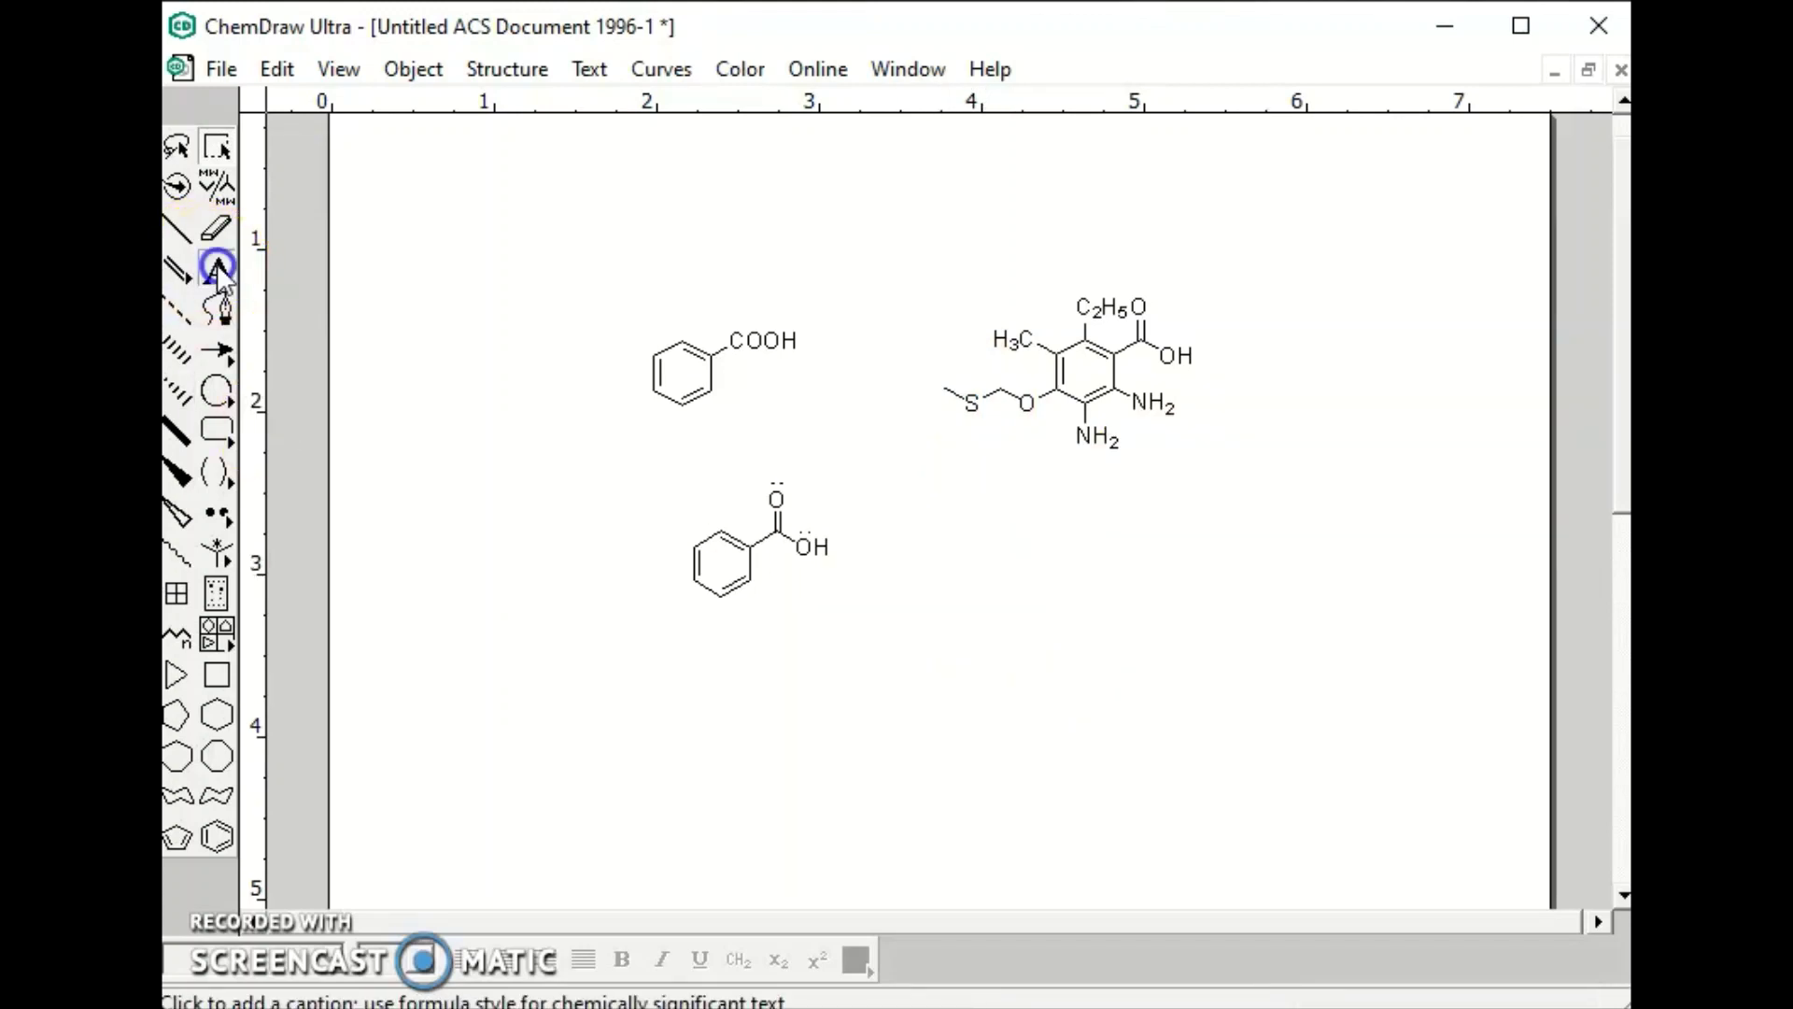
click(946, 389)
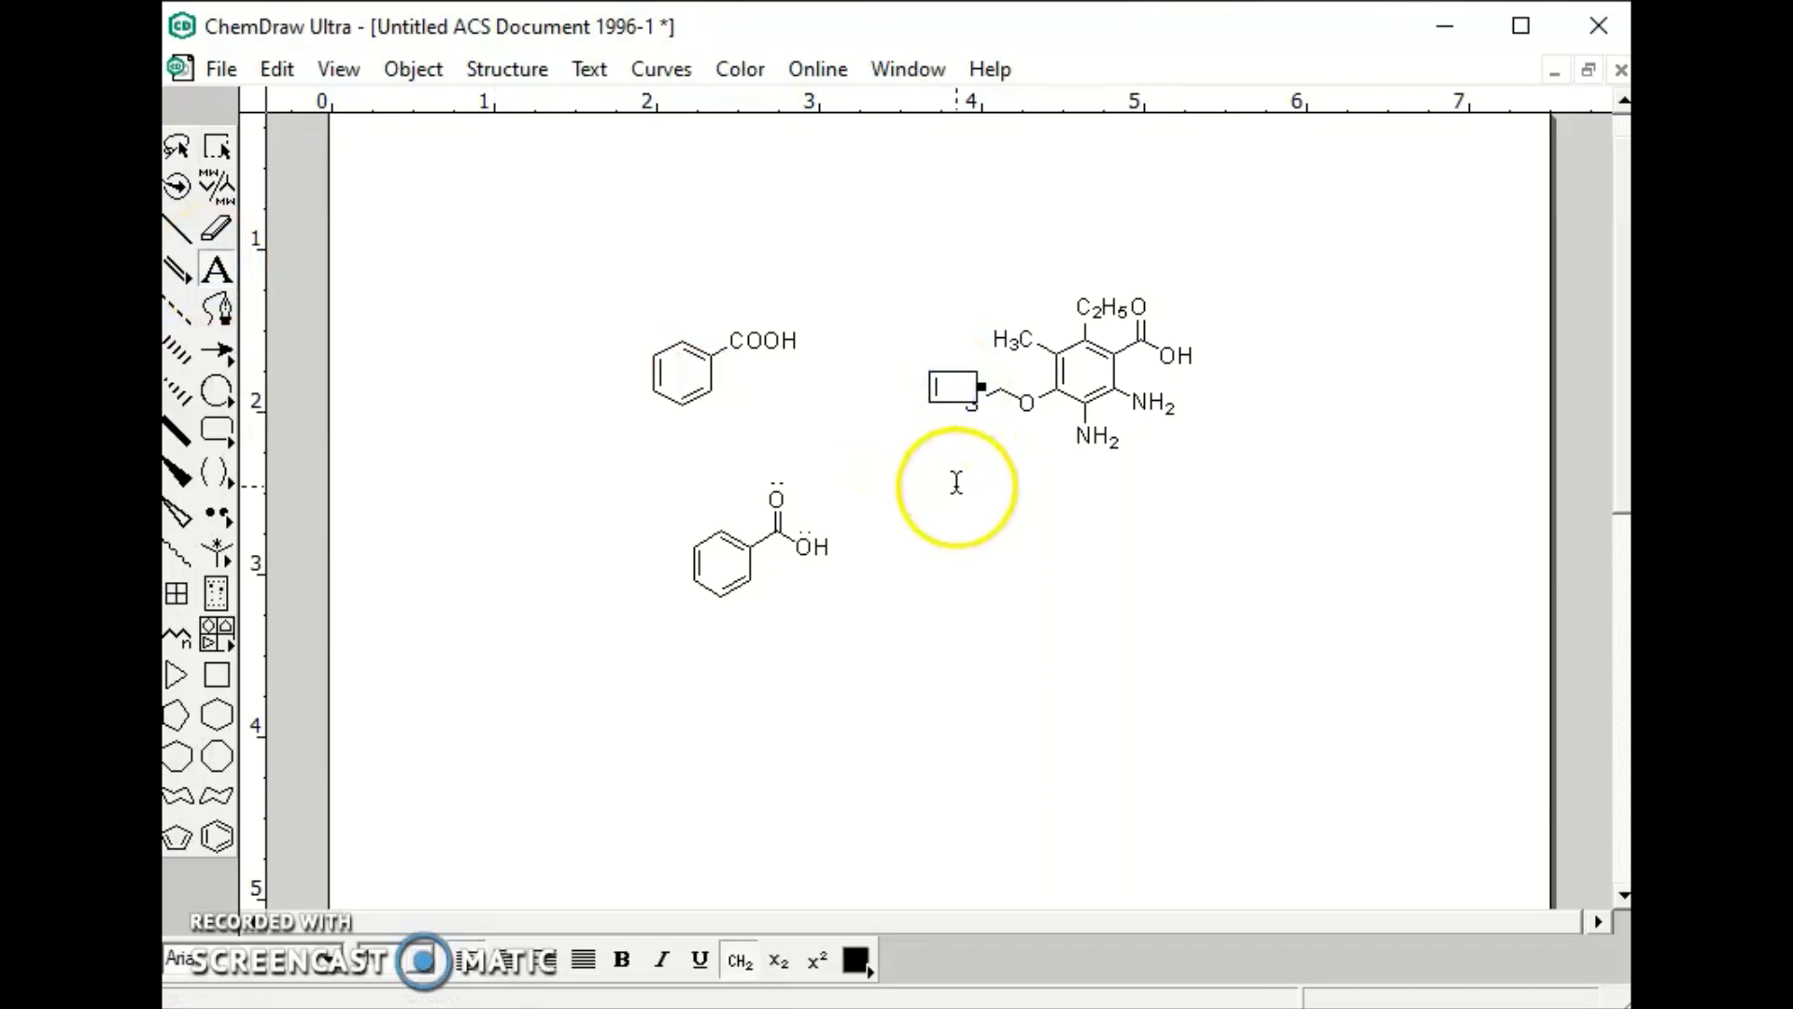
text(CH3)
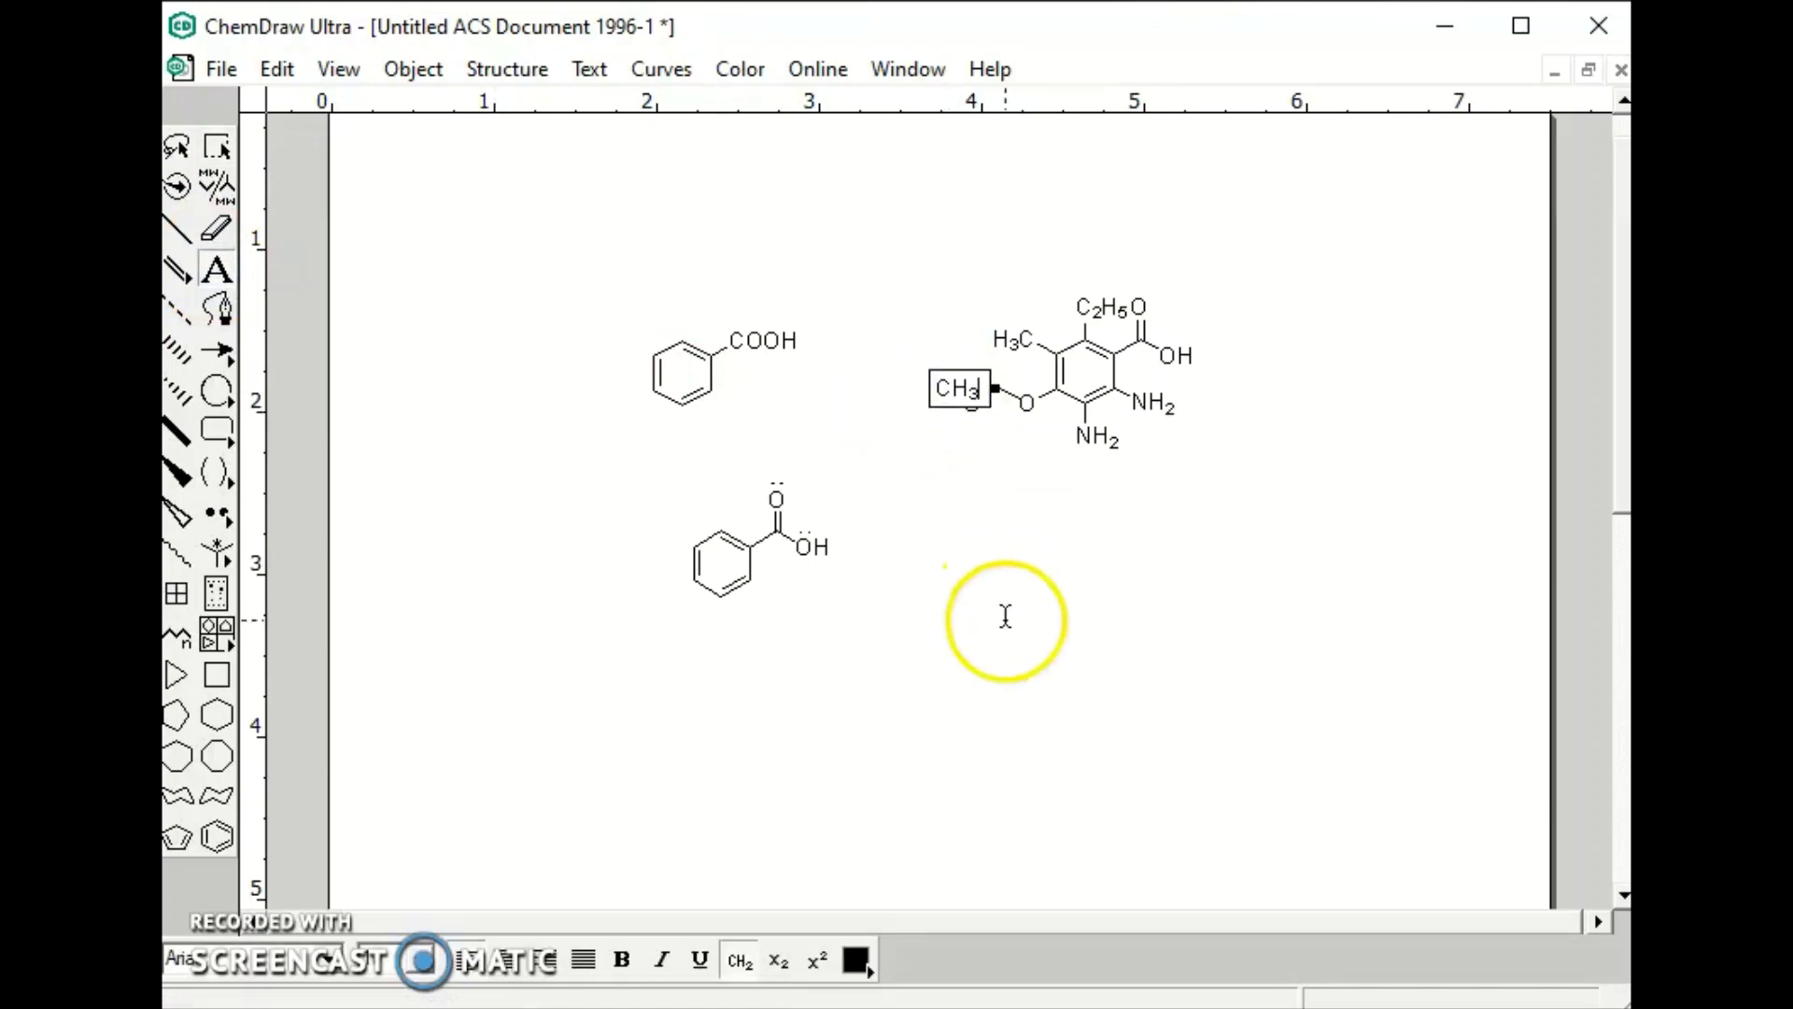
click(1007, 609)
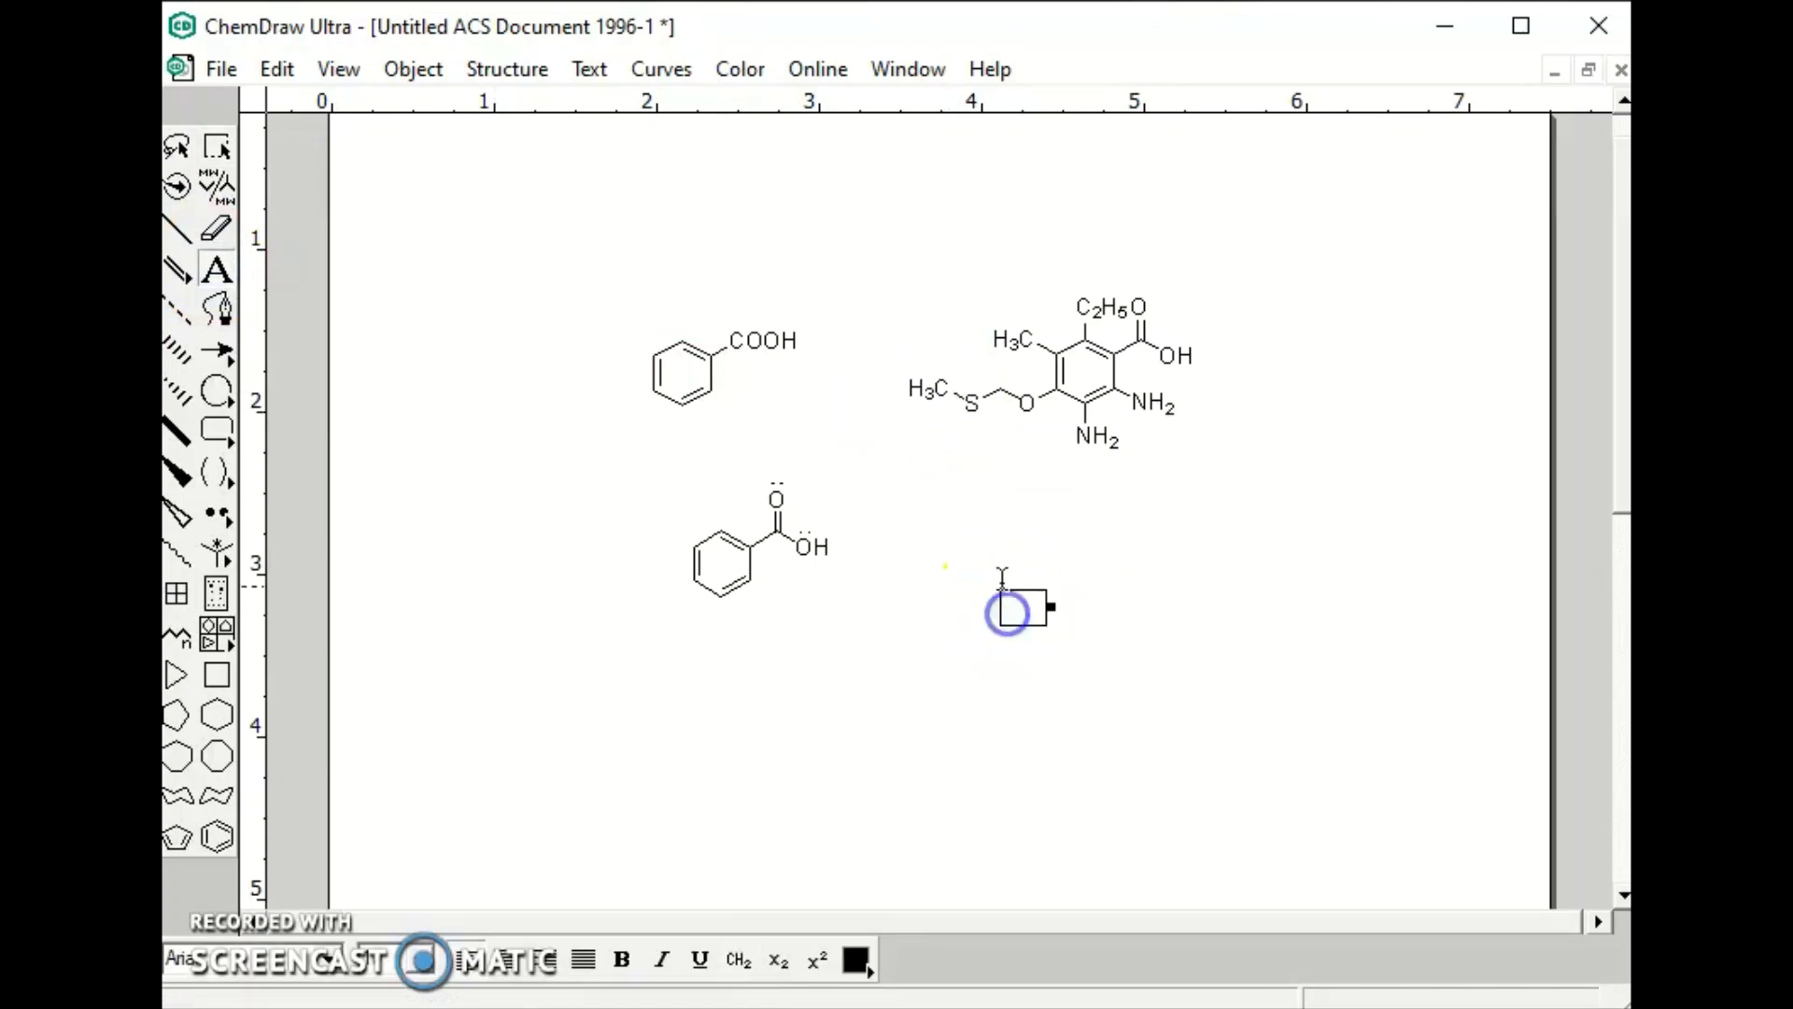
click(999, 386)
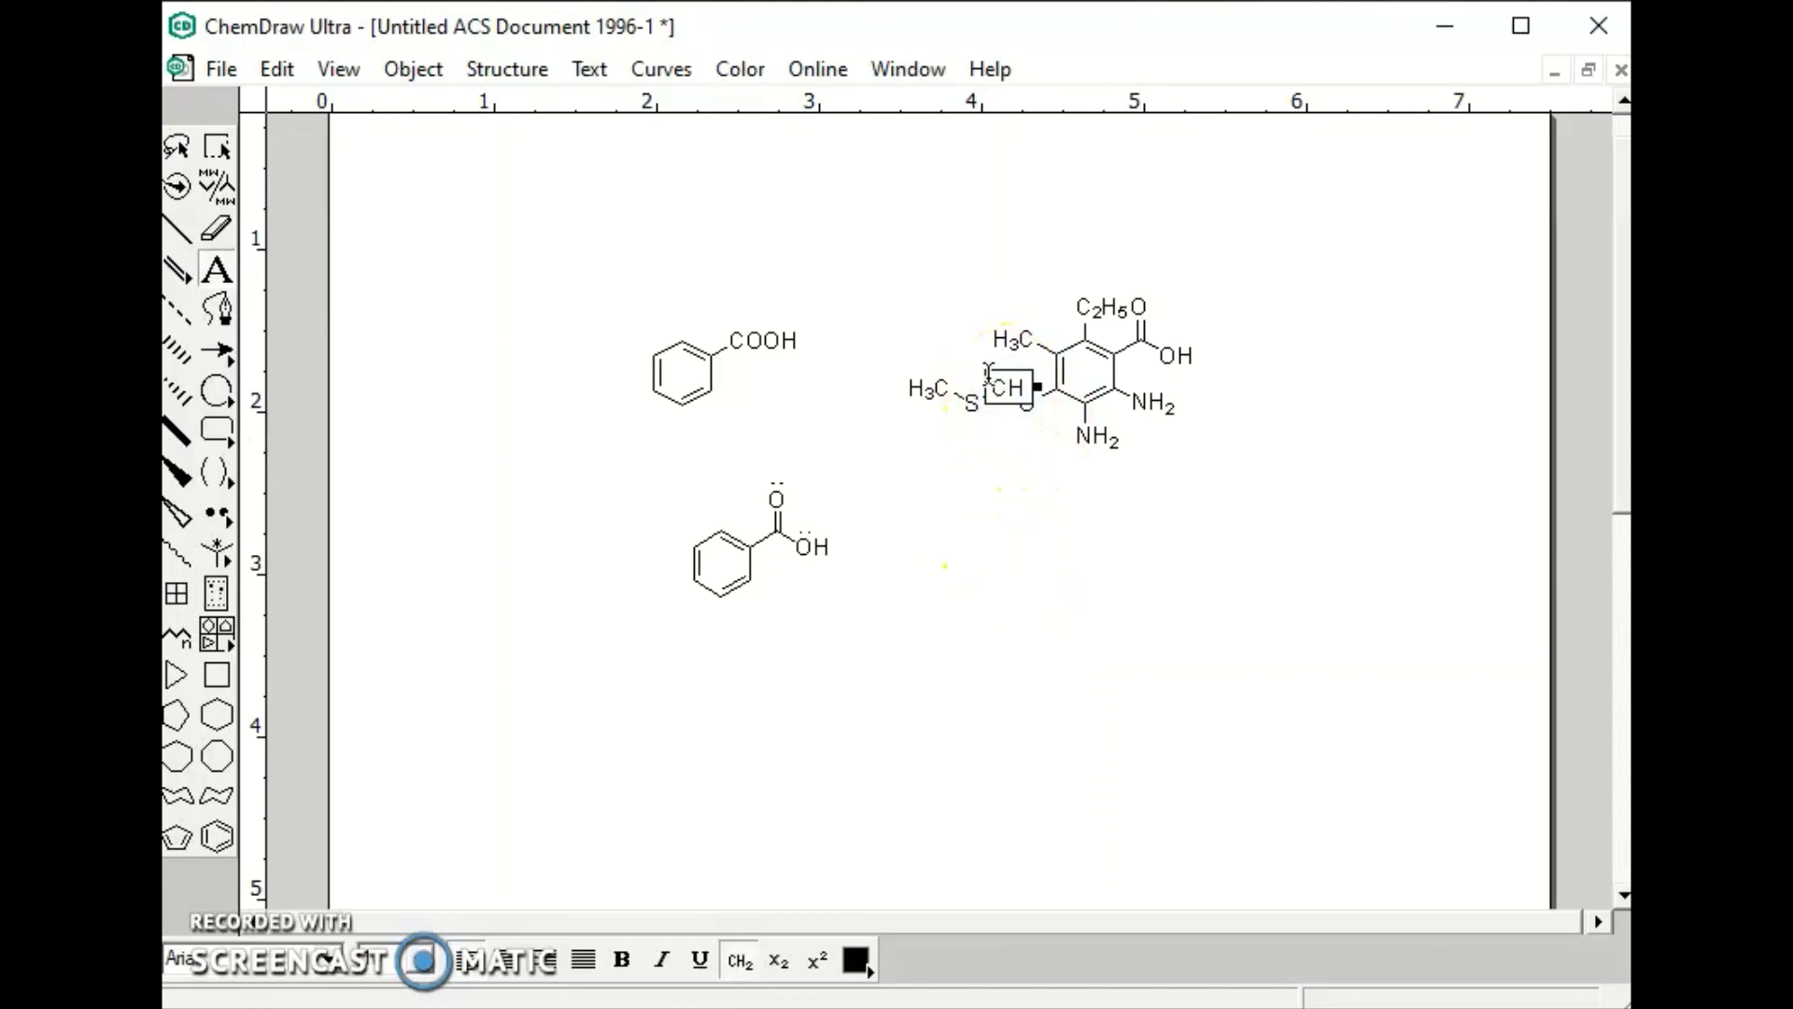
text(CH2)
click(1033, 533)
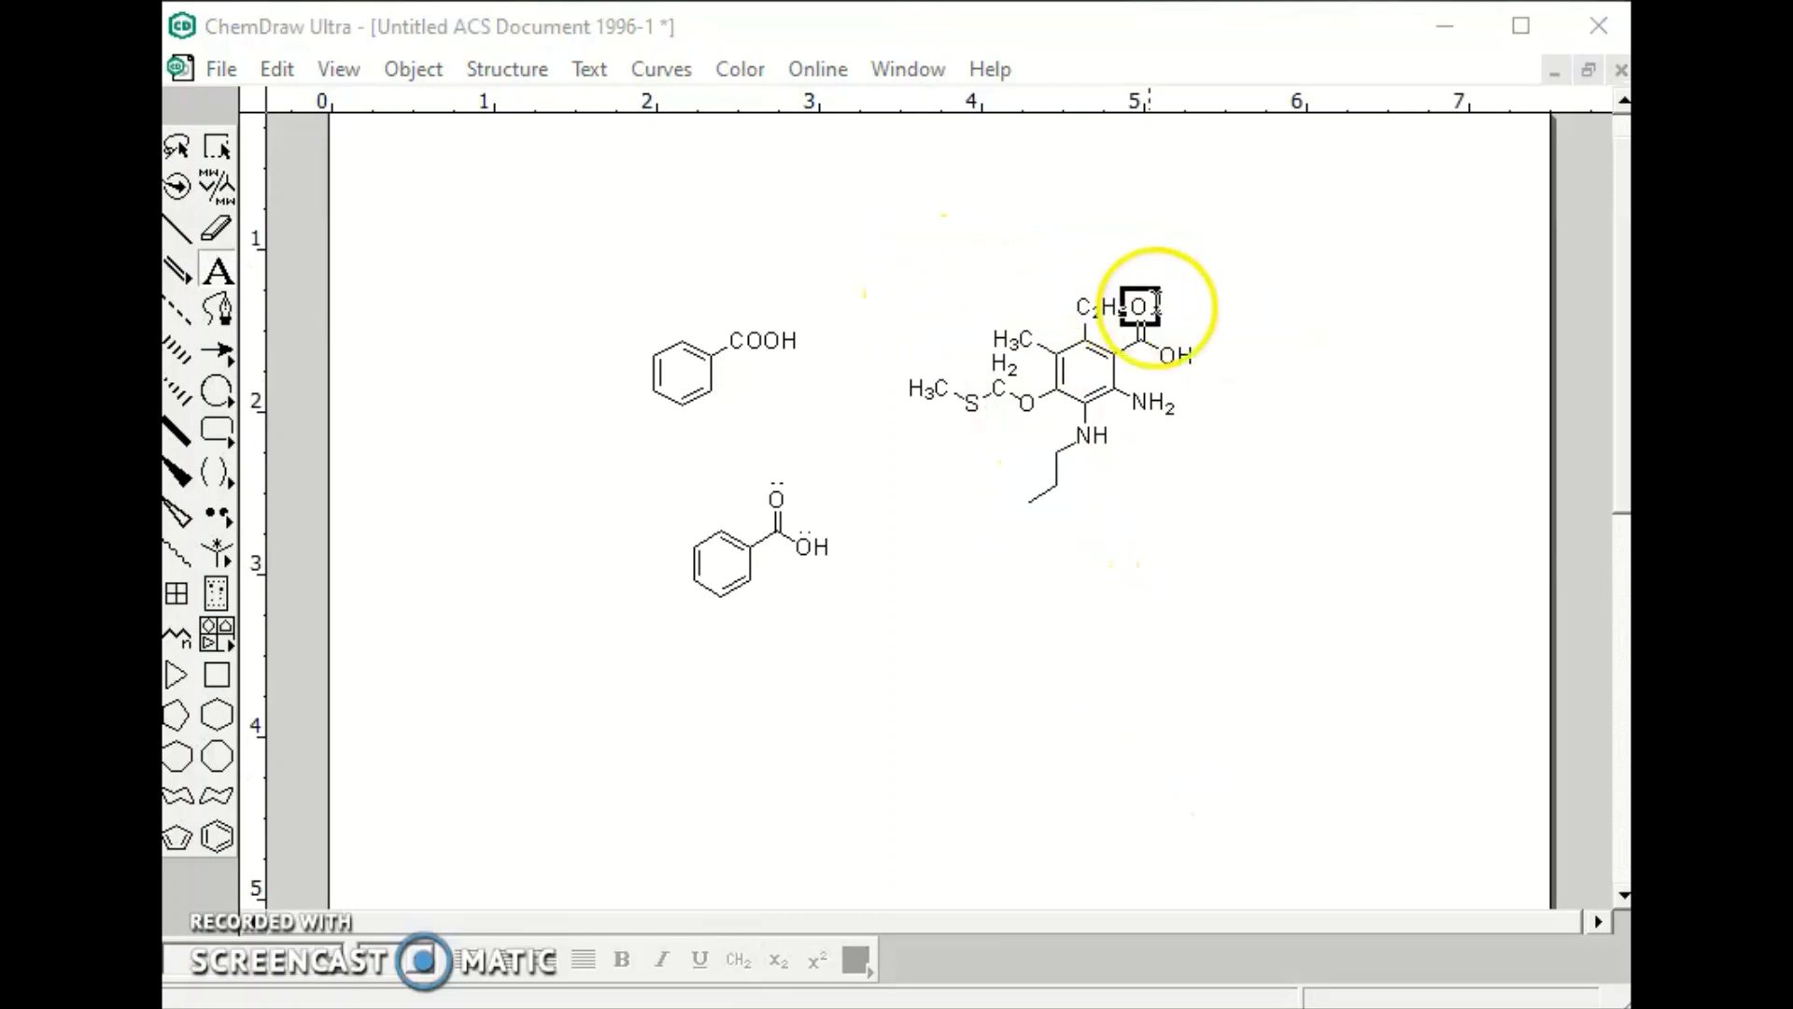
Select the entire substituted benzoic acid structure, including its side chains, and copy it
click(222, 148)
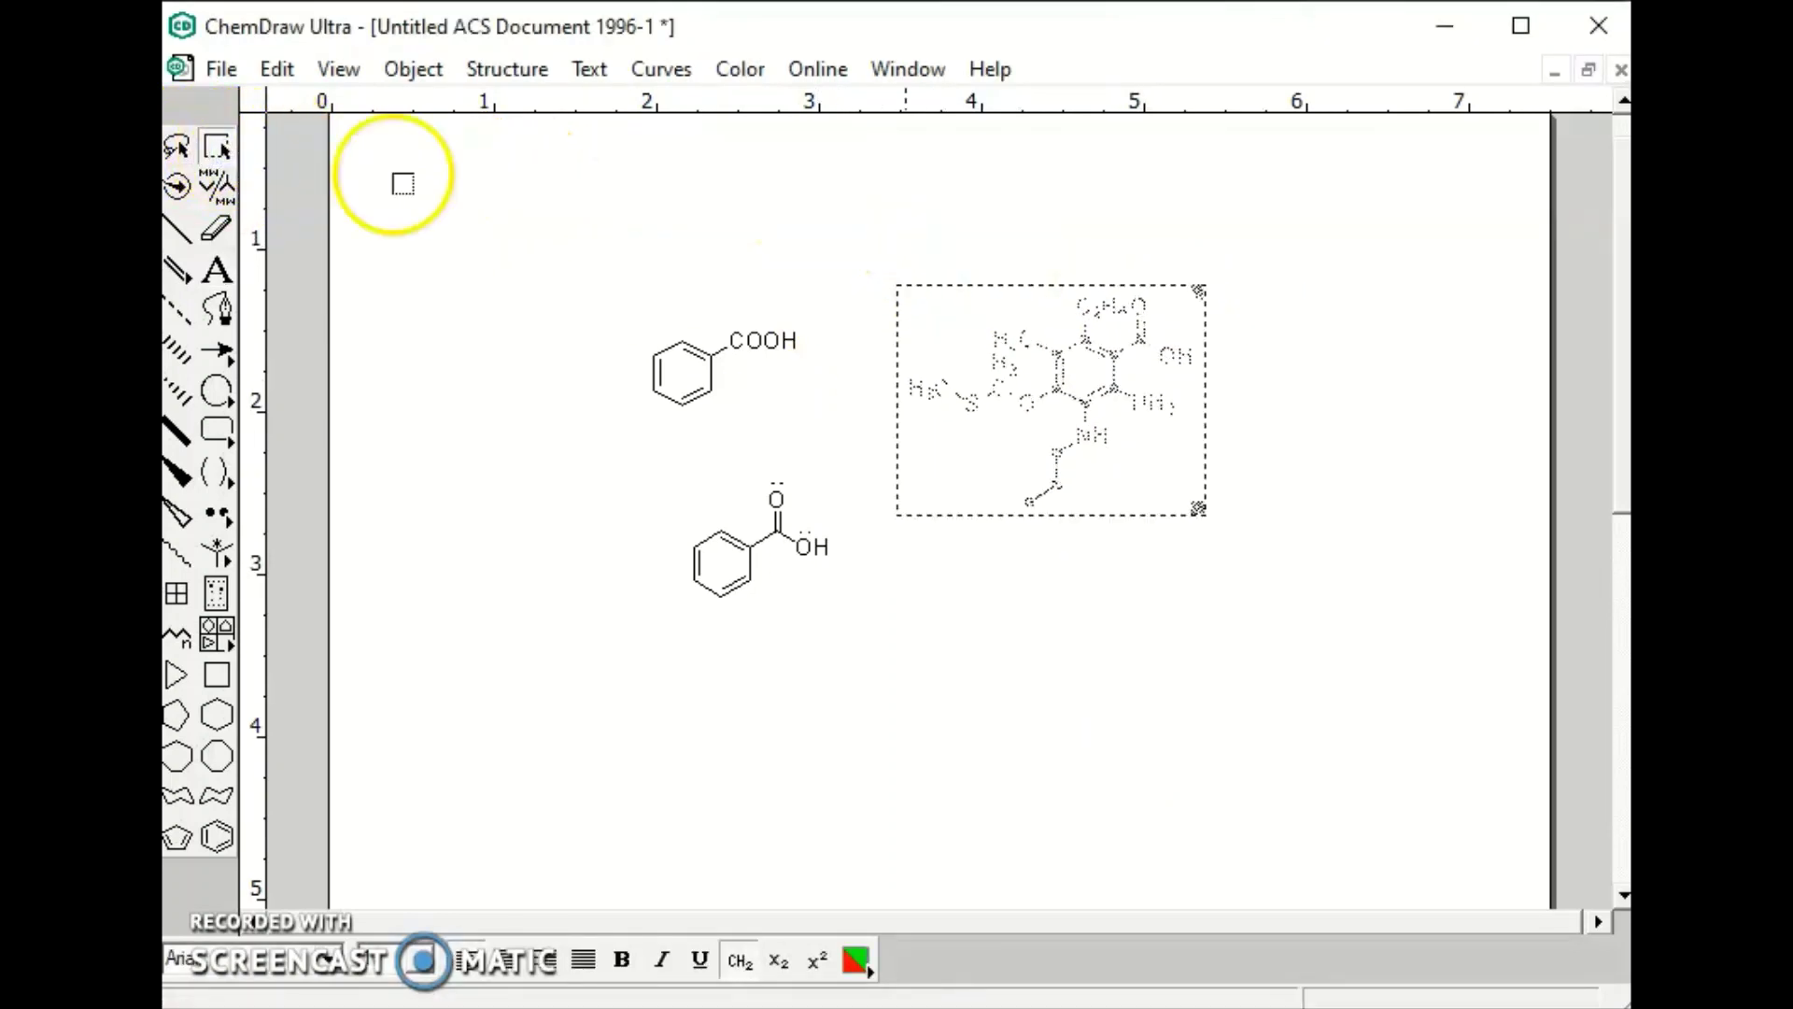
drag(868, 252, 1269, 557)
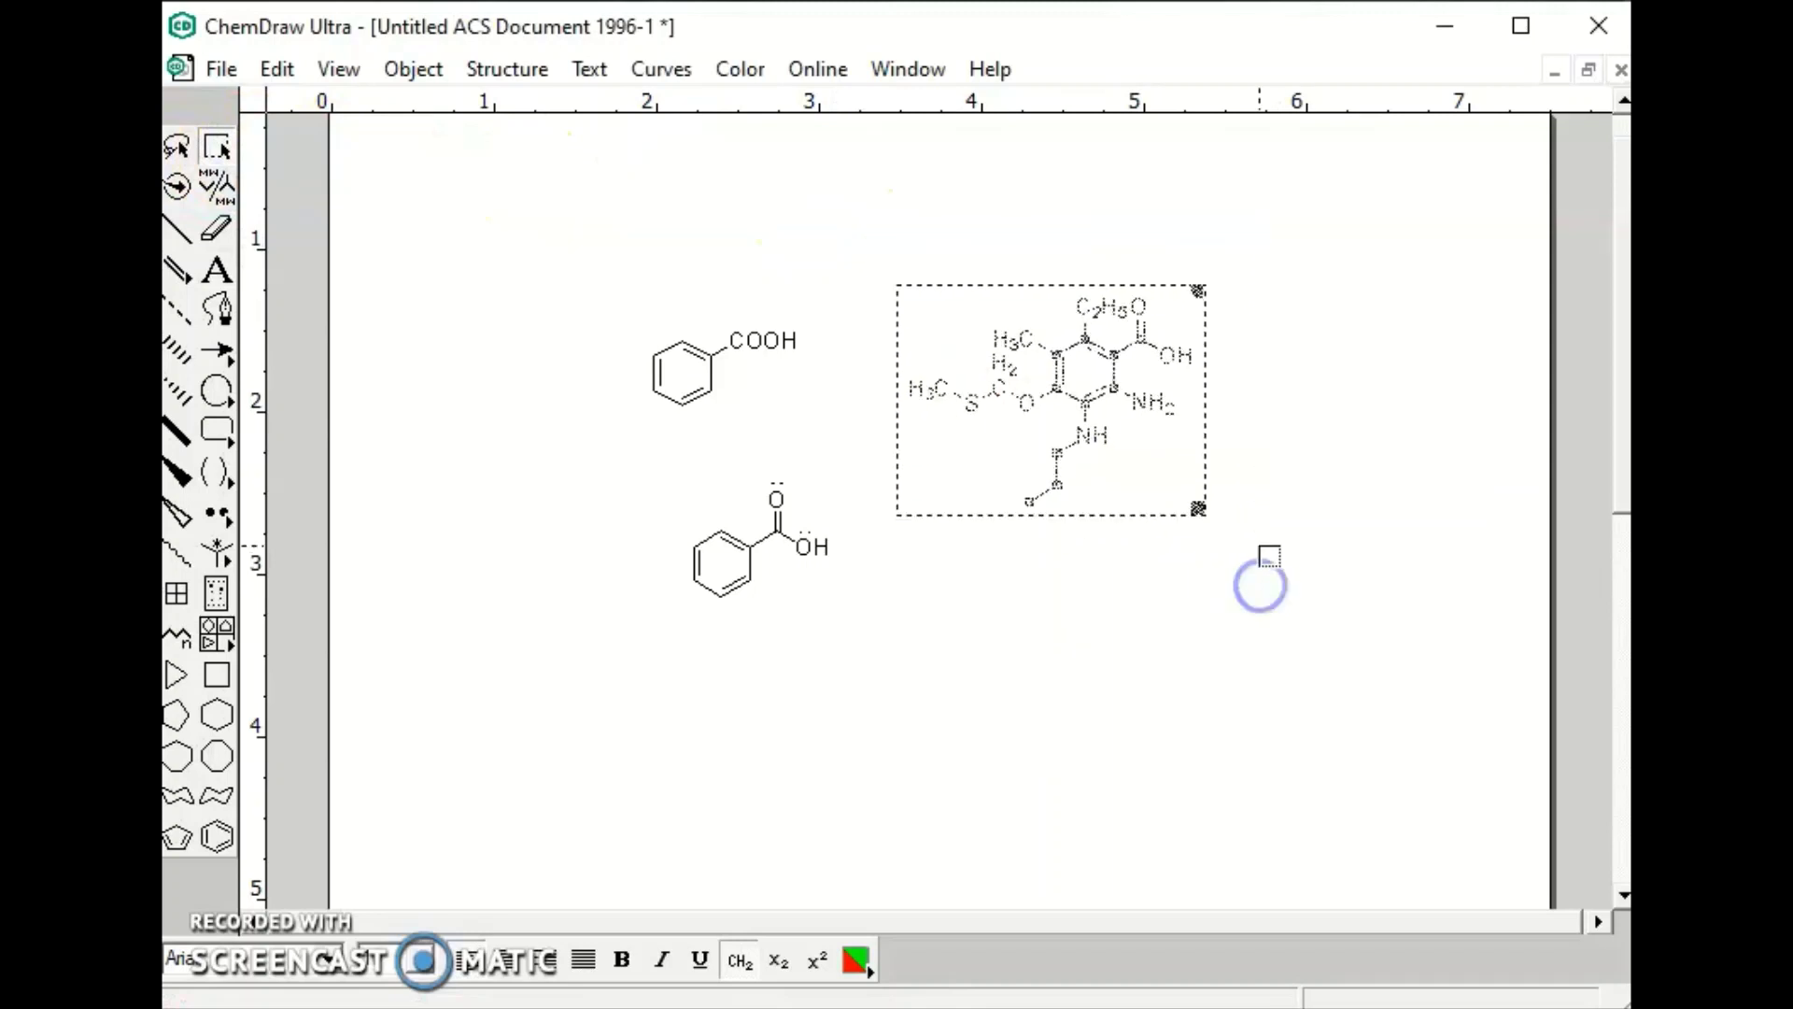
right_click(1117, 391)
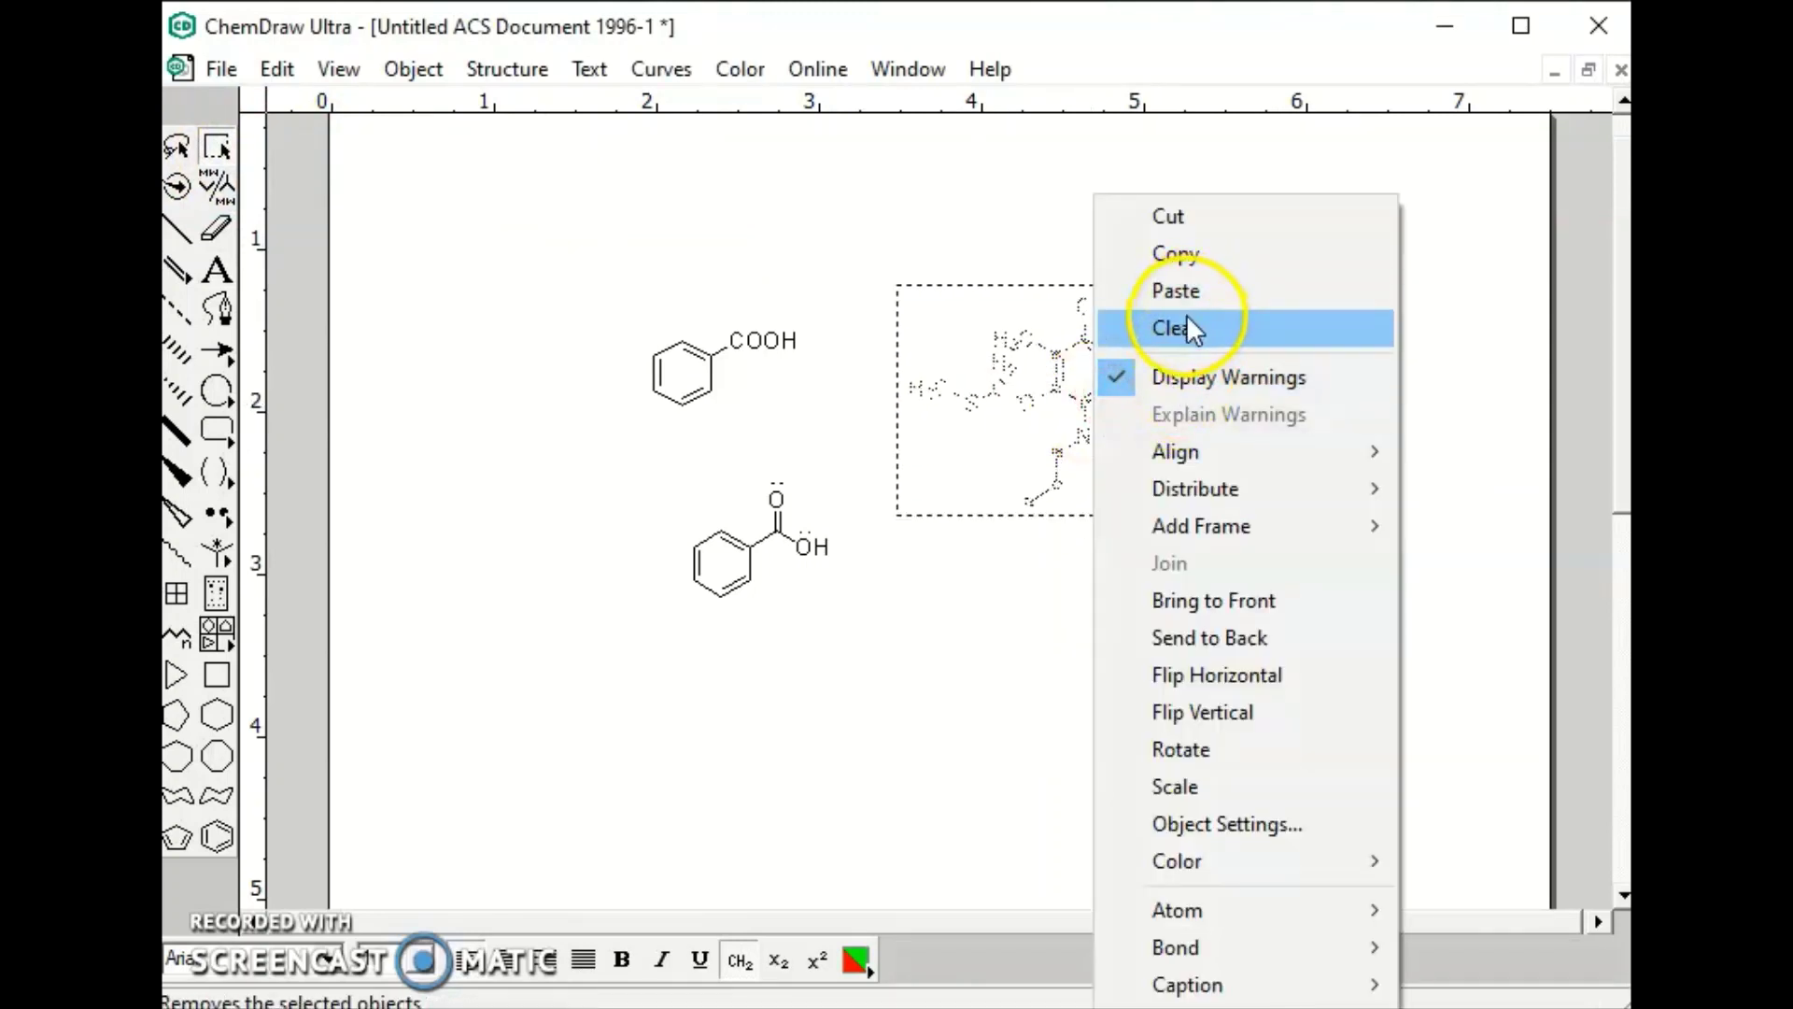
click(1184, 255)
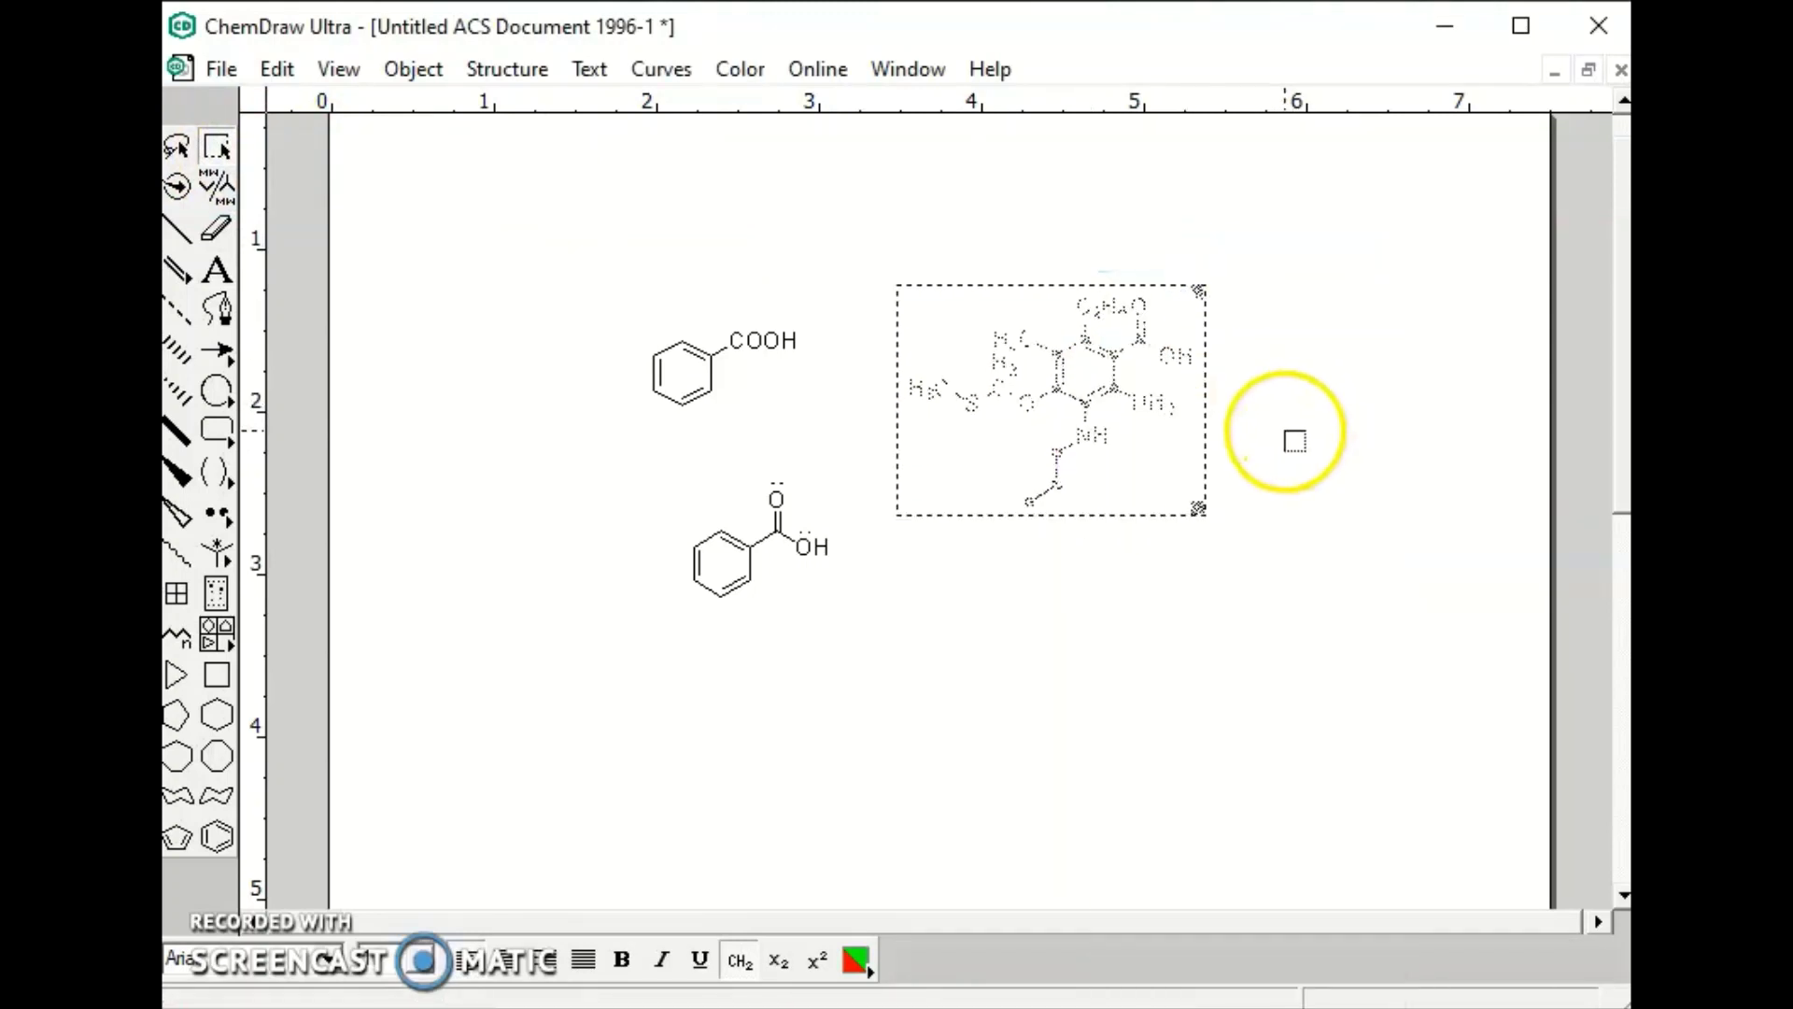